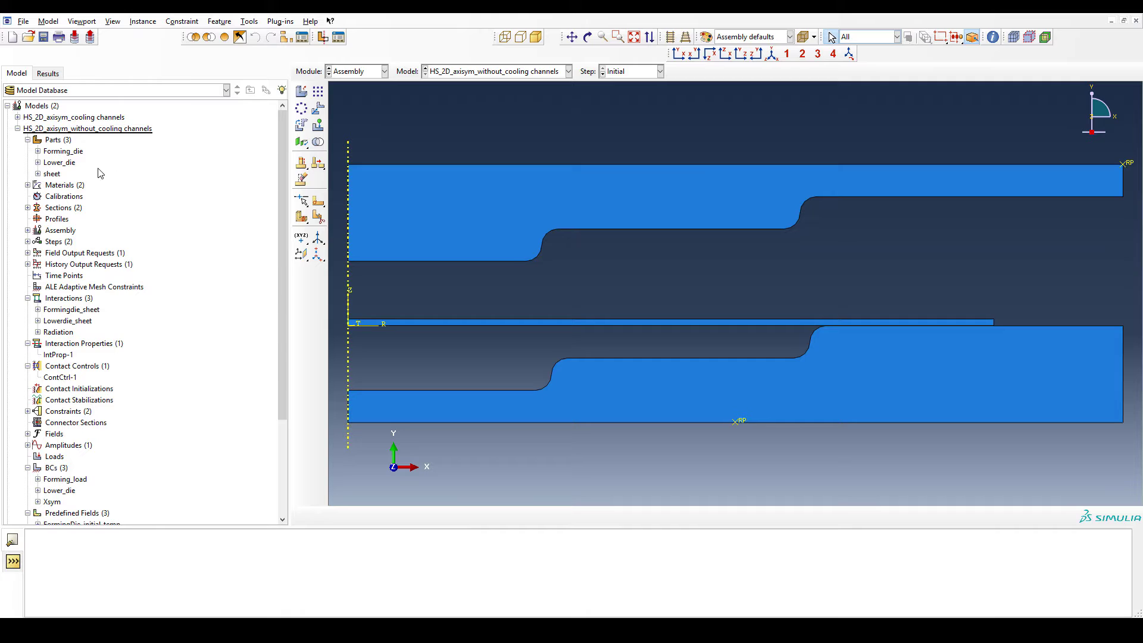
- Display the Forming_die part of the model without cooling channels and show its mesh
{"action": "double_click", "coordinate": [69, 152]}
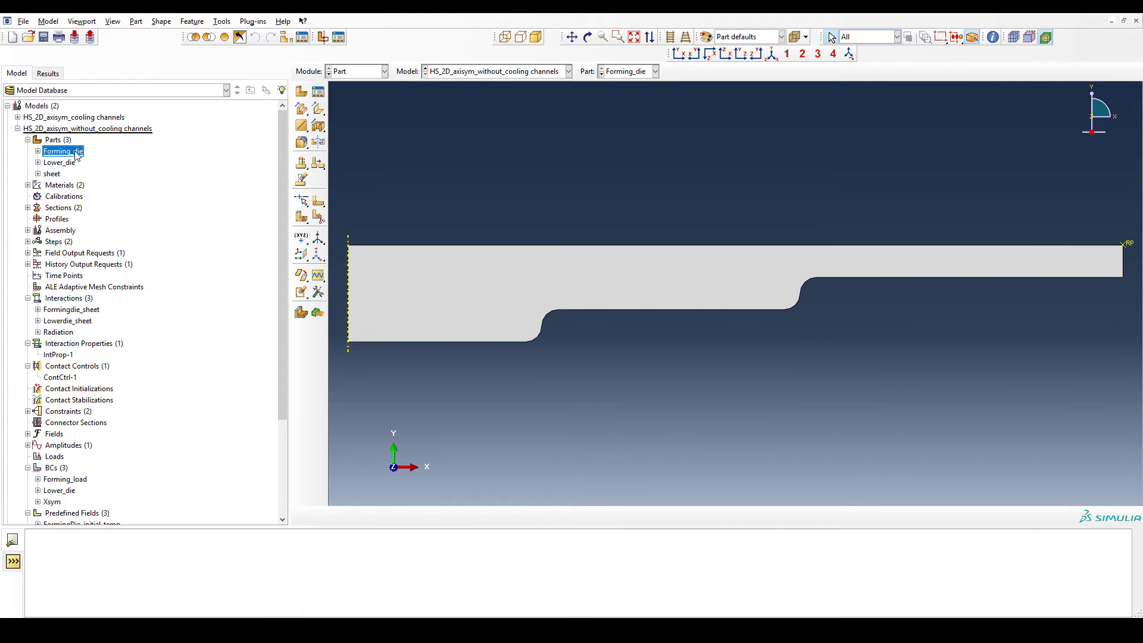
{"action": "left_click", "coordinate": [38, 151]}
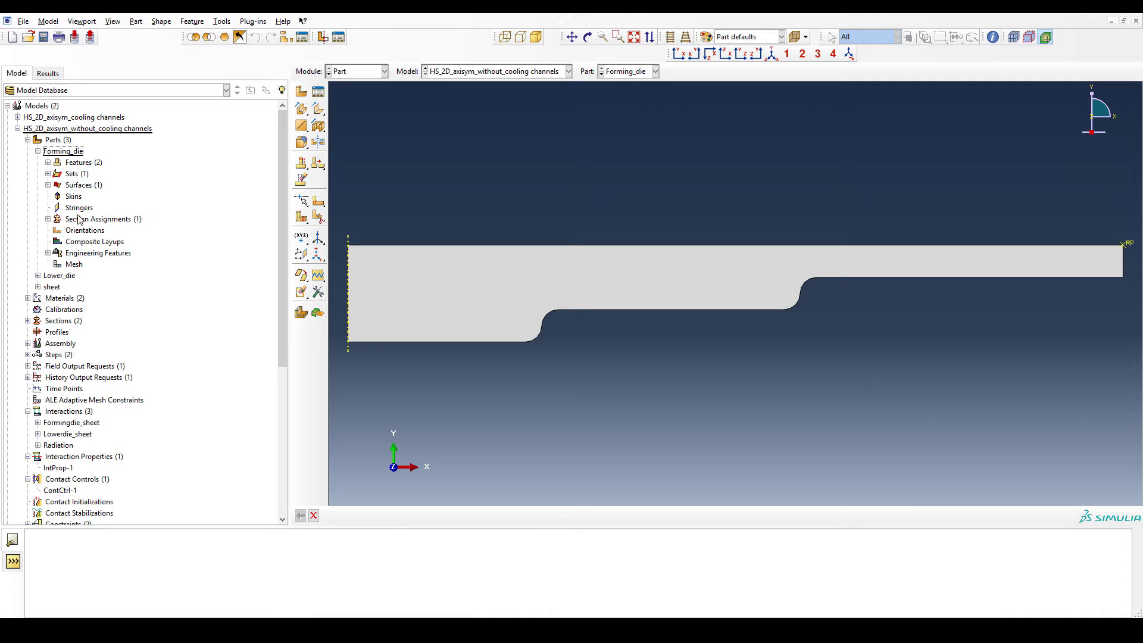
{"action": "double_click", "coordinate": [74, 264]}
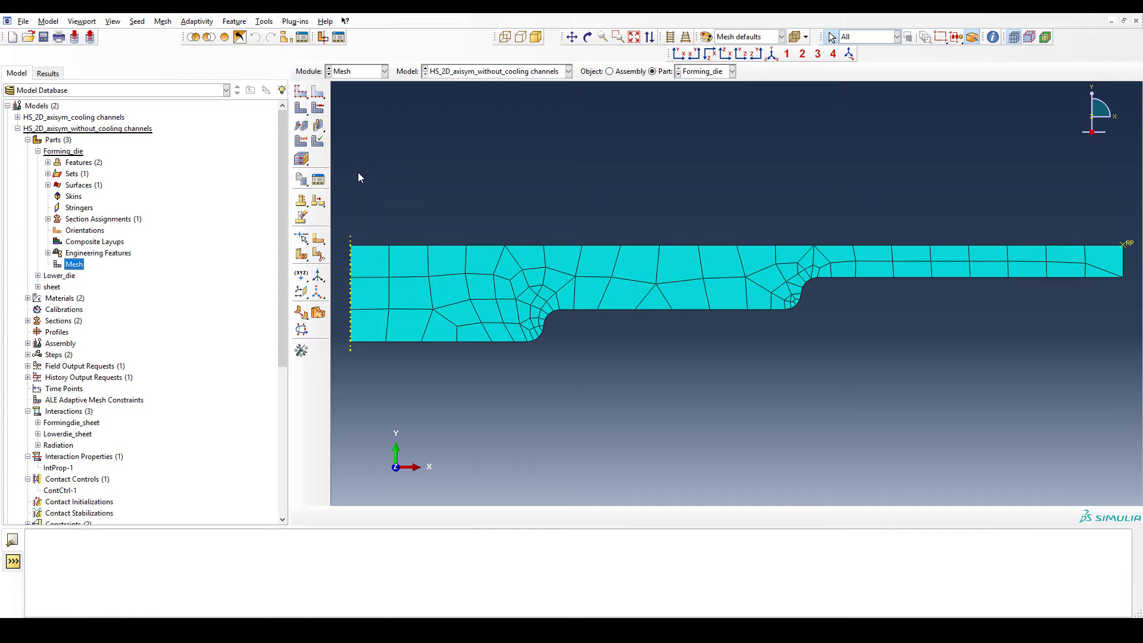
- Check the element type assigned to the whole Forming_die region, including its element family, without changing it
{"action": "left_click", "coordinate": [303, 142]}
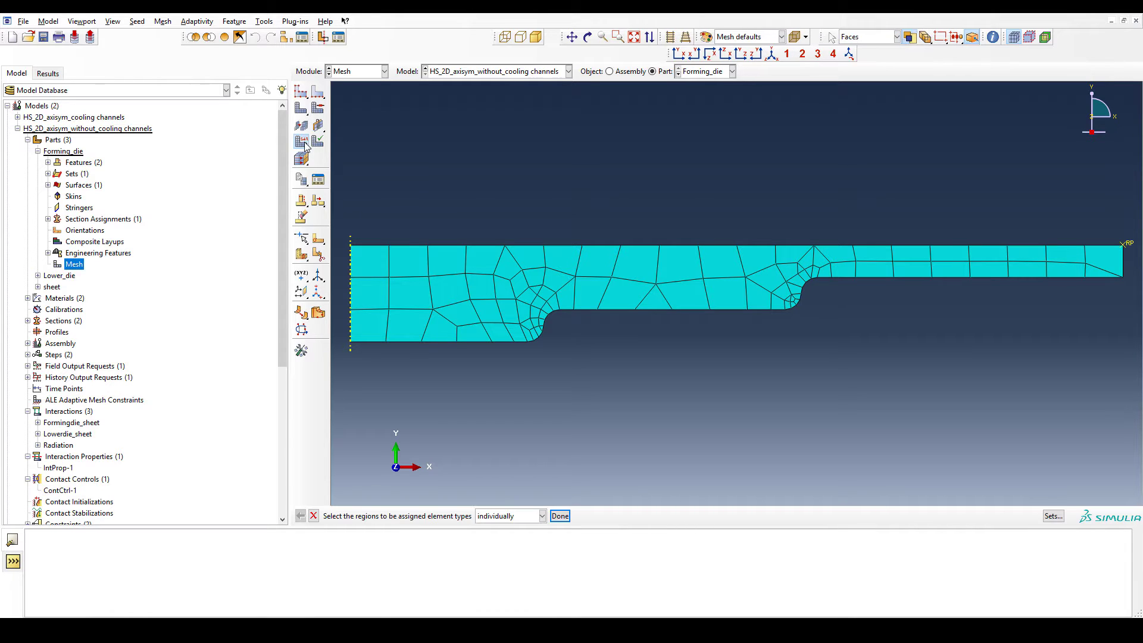
{"action": "mouse_move", "coordinate": [374, 158]}
{"action": "left_mouse_down"}
{"action": "mouse_move", "coordinate": [770, 432]}
{"action": "mouse_move", "coordinate": [745, 401]}
{"action": "left_mouse_up"}
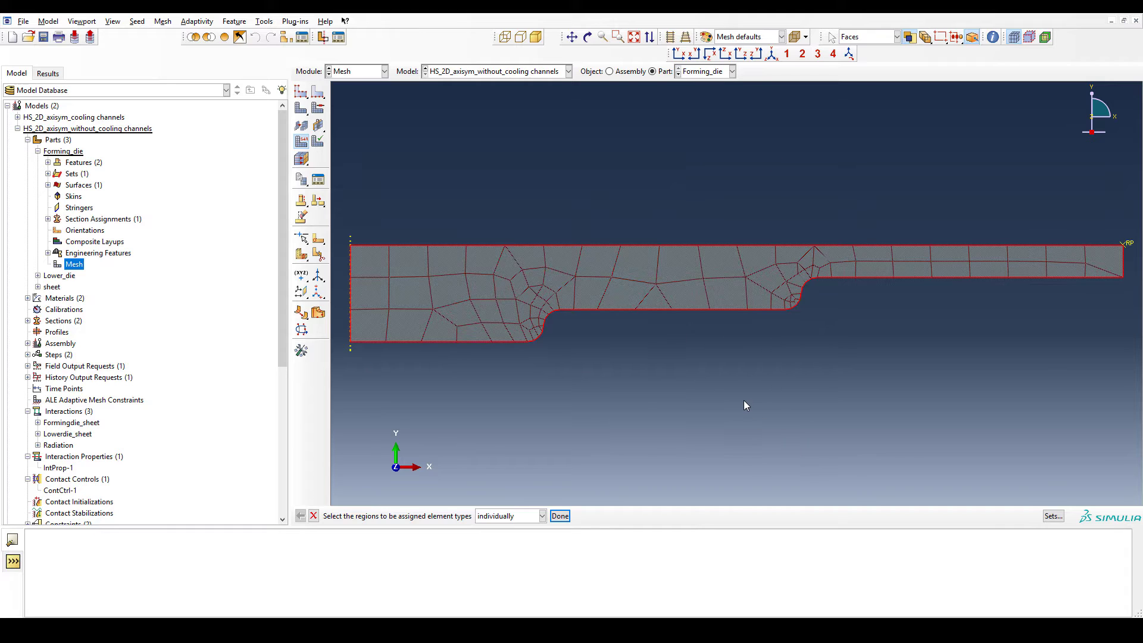
{"action": "middle_click", "coordinate": [745, 401]}
{"action": "scroll", "coordinate": [476, 244], "scroll_direction": "down", "scroll_amount": 3}
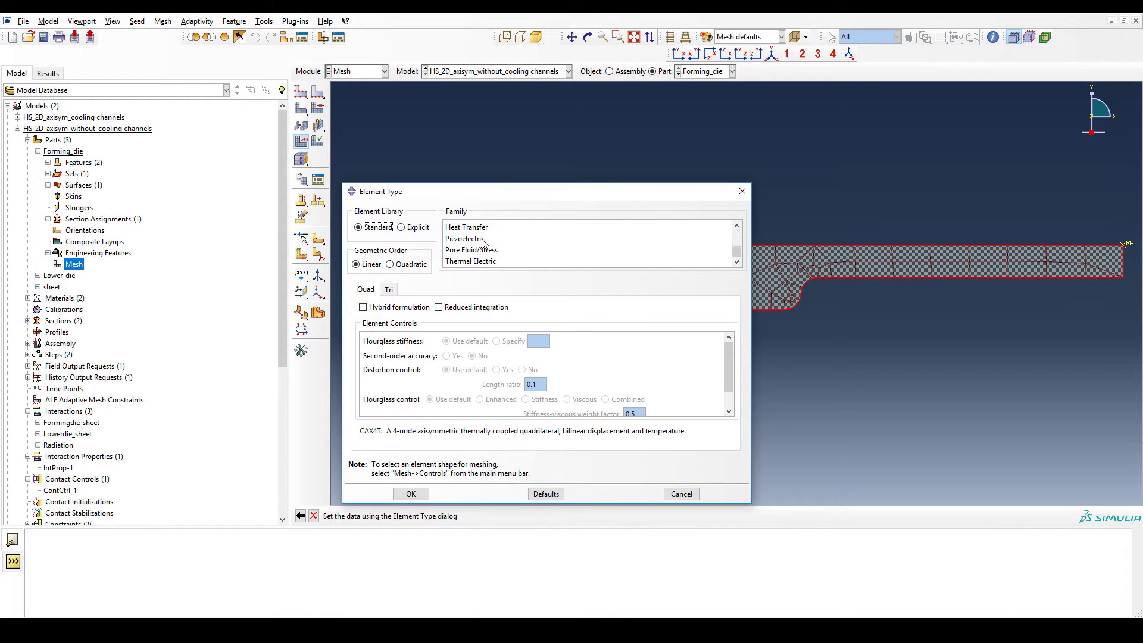
{"action": "scroll", "coordinate": [483, 243], "scroll_direction": "up", "scroll_amount": 2}
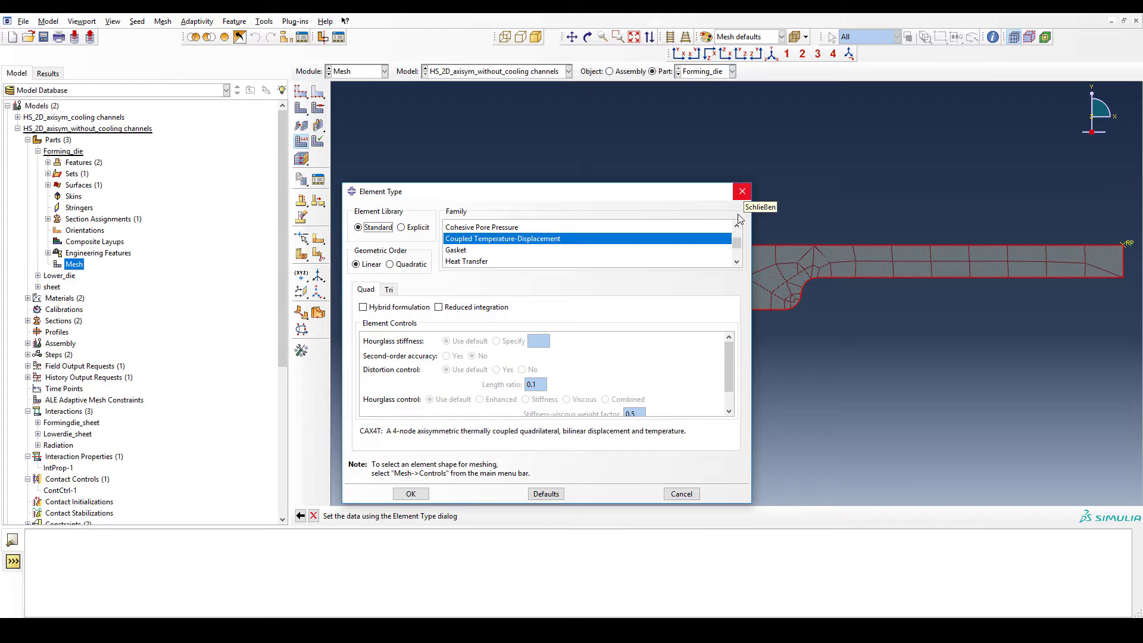
{"action": "scroll", "coordinate": [603, 252], "scroll_direction": "down", "scroll_amount": 1}
{"action": "scroll", "coordinate": [603, 253], "scroll_direction": "up", "scroll_amount": 2}
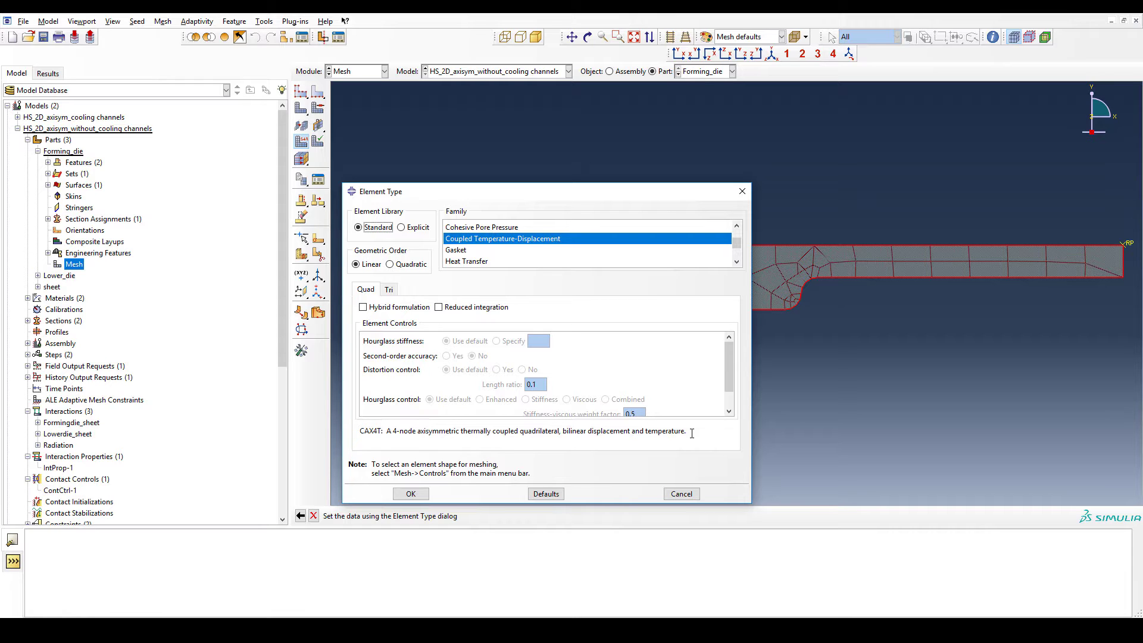
{"action": "left_click", "coordinate": [742, 191]}
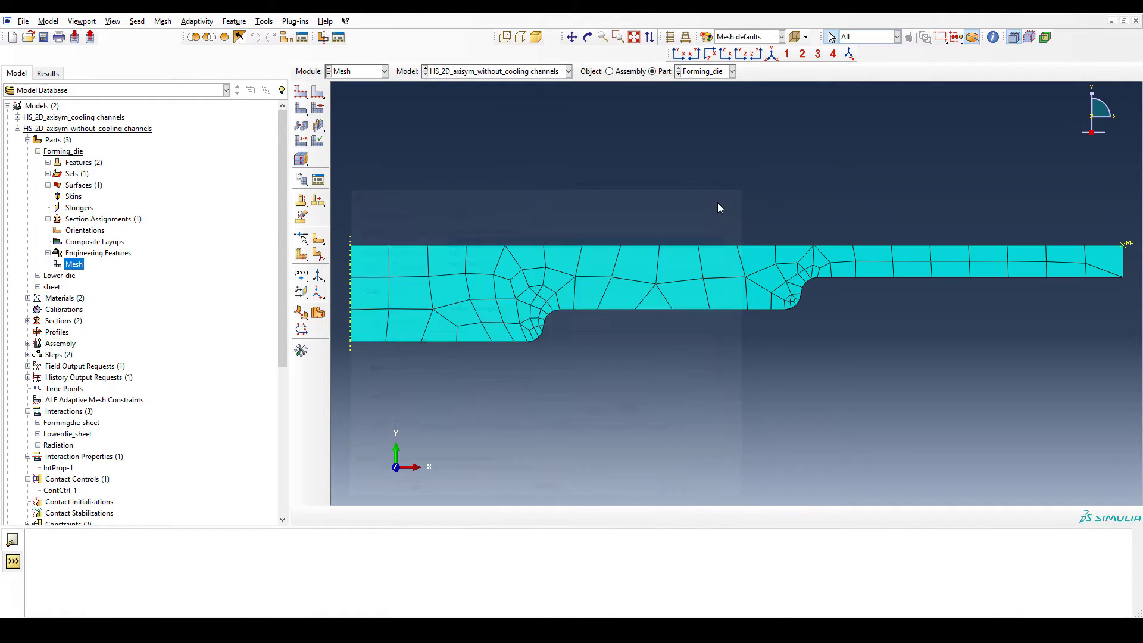
- Display the meshes of the Lower_die and sheet parts
{"action": "double_click", "coordinate": [59, 277]}
{"action": "double_click", "coordinate": [52, 288]}
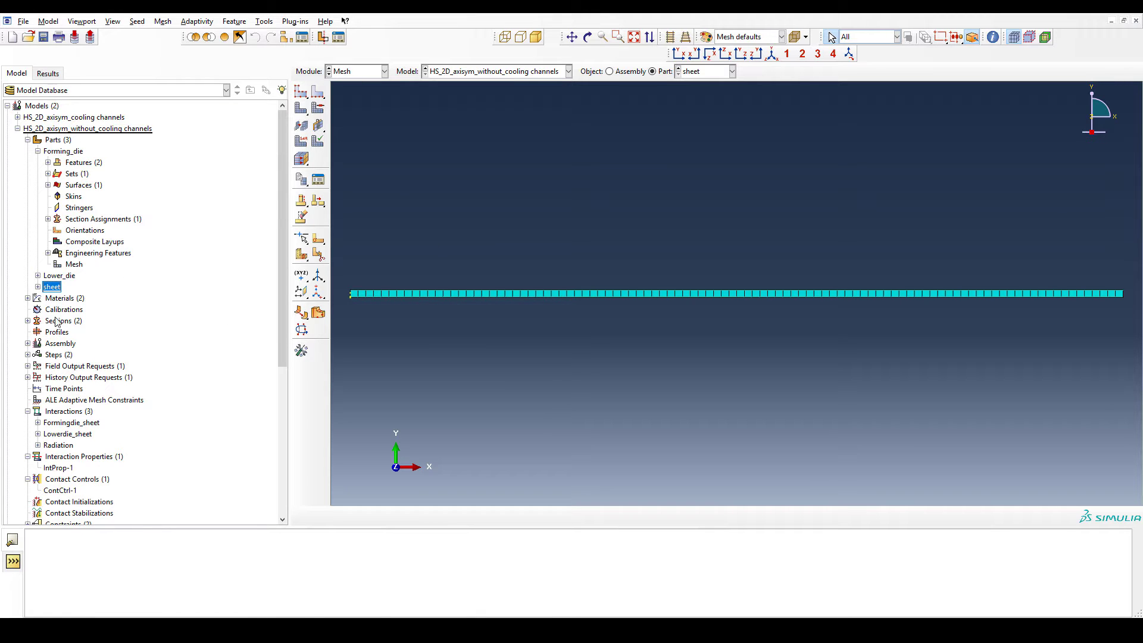
- Review the conductivity, specific heat, density and elastic properties of the existing material Hot_steel_22MnB5
{"action": "double_click", "coordinate": [61, 298]}
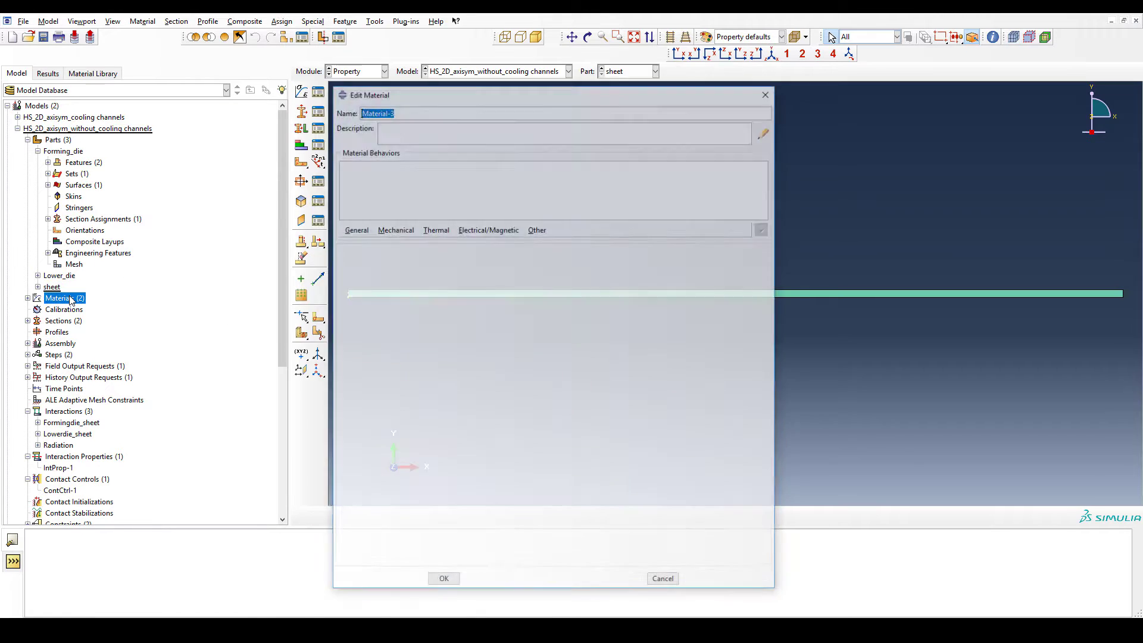
{"action": "left_click", "coordinate": [768, 93]}
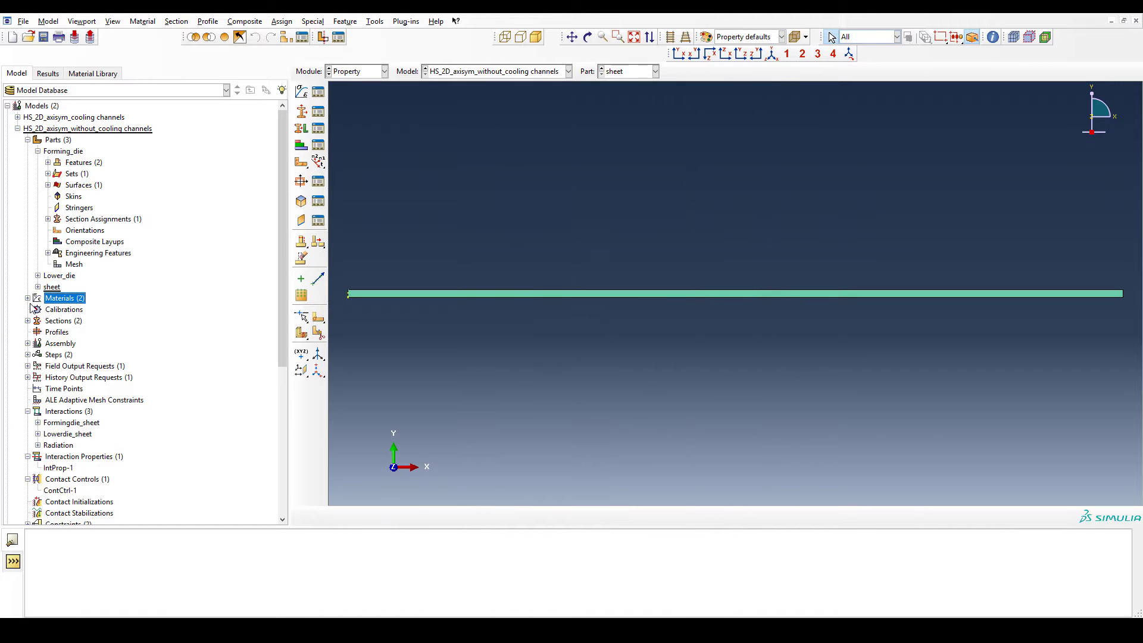
{"action": "left_click", "coordinate": [28, 298]}
{"action": "double_click", "coordinate": [72, 310]}
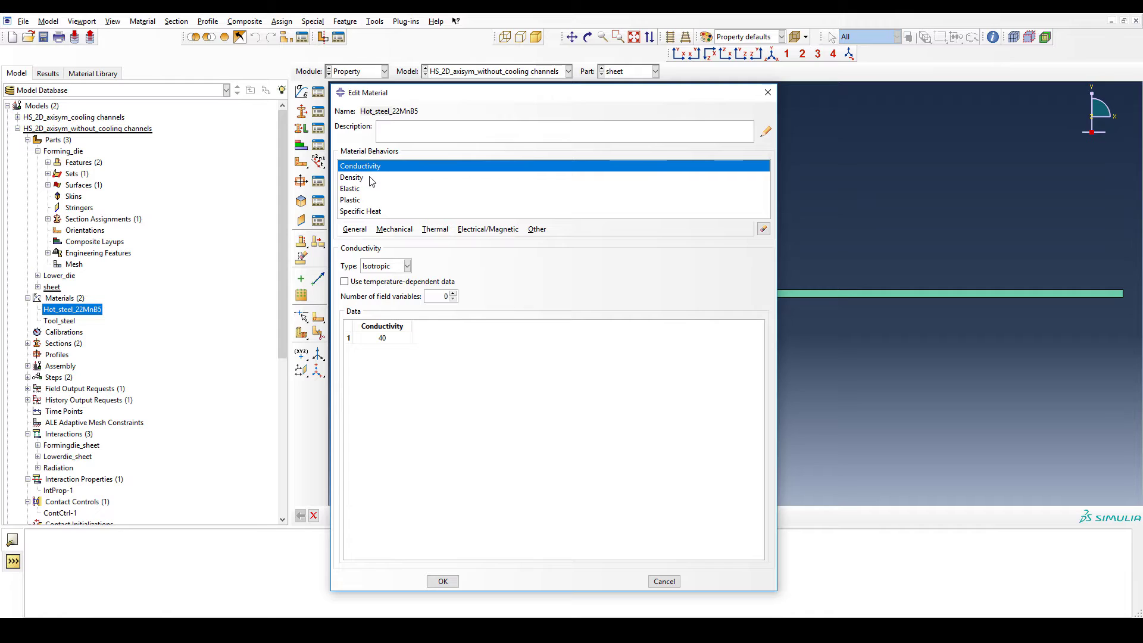
{"action": "left_click", "coordinate": [375, 214]}
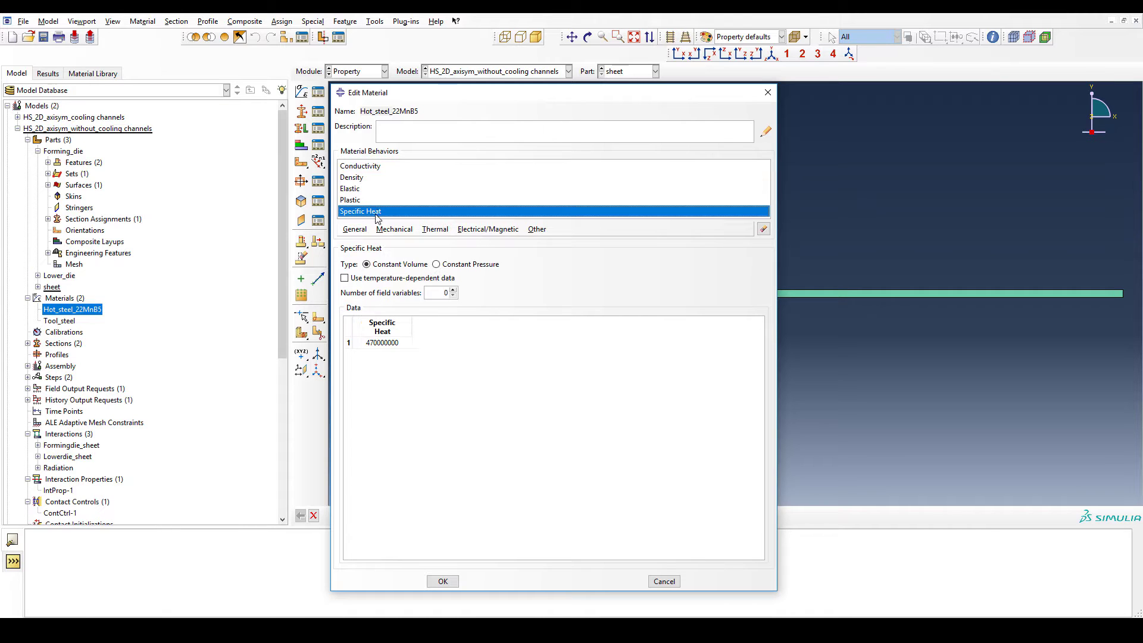
{"action": "left_click", "coordinate": [369, 179]}
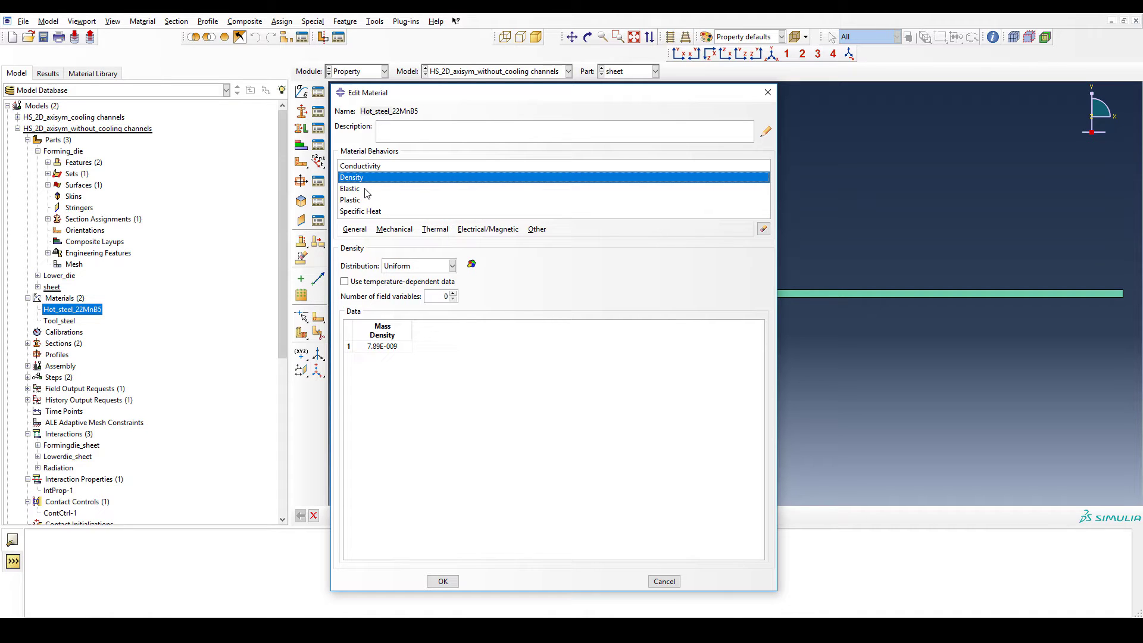
{"action": "left_click", "coordinate": [369, 212]}
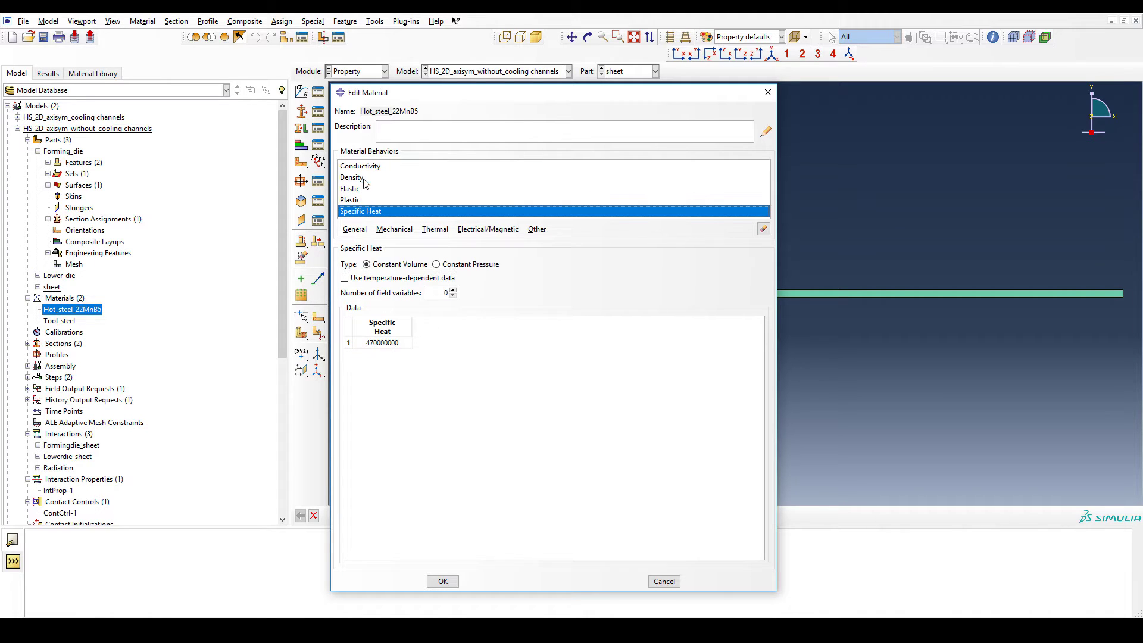
{"action": "left_click", "coordinate": [365, 179]}
{"action": "left_click", "coordinate": [369, 190]}
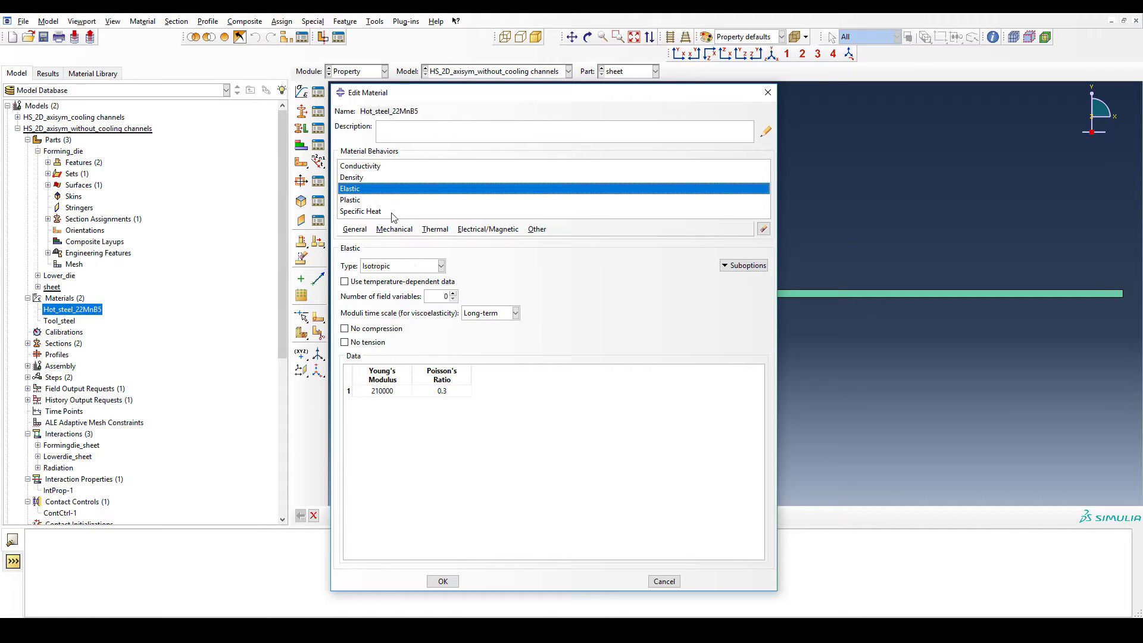
- Examine the full temperature-dependent plastic data table of Hot_steel_22MnB5, then close the material definition
{"action": "left_click", "coordinate": [362, 201]}
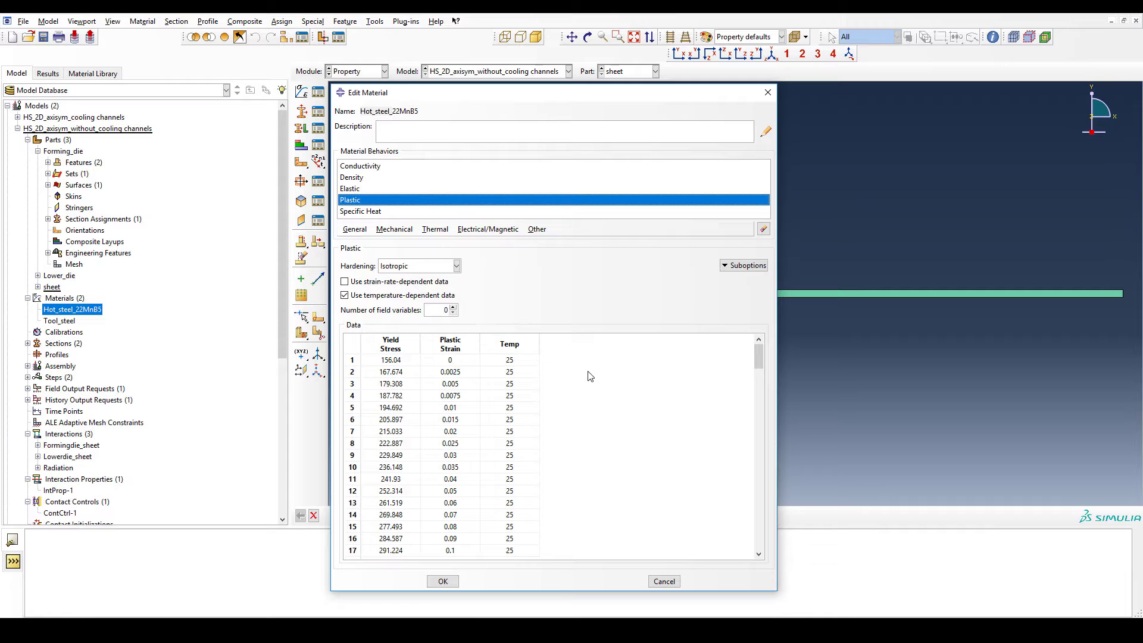
{"action": "scroll", "coordinate": [593, 378], "scroll_direction": "down", "scroll_amount": 3}
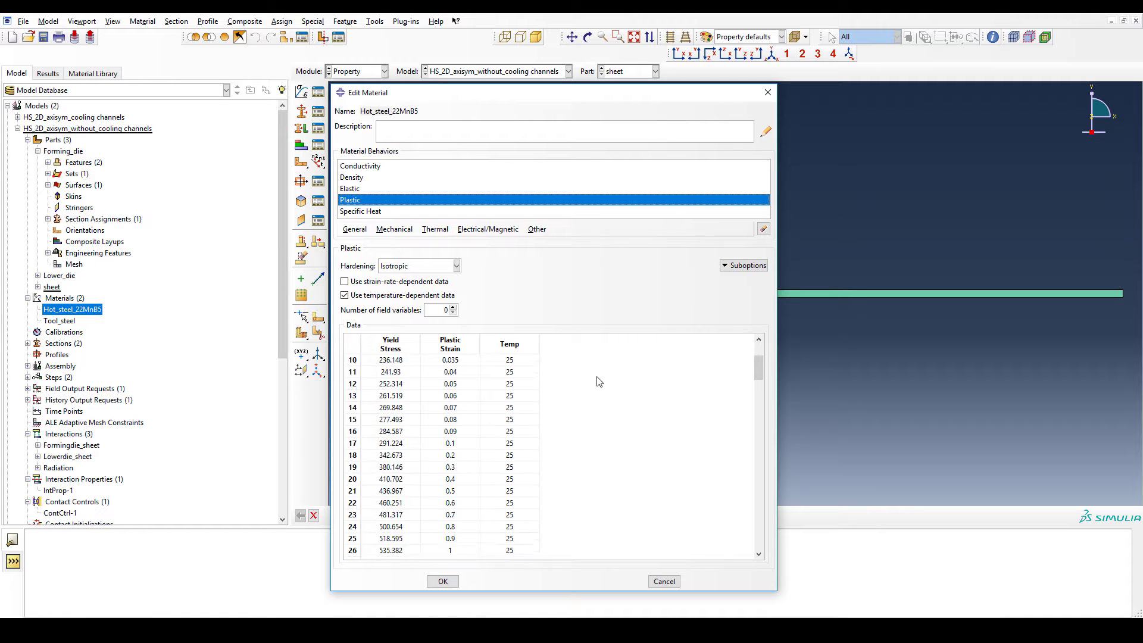
{"action": "scroll", "coordinate": [599, 381], "scroll_direction": "down", "scroll_amount": 11}
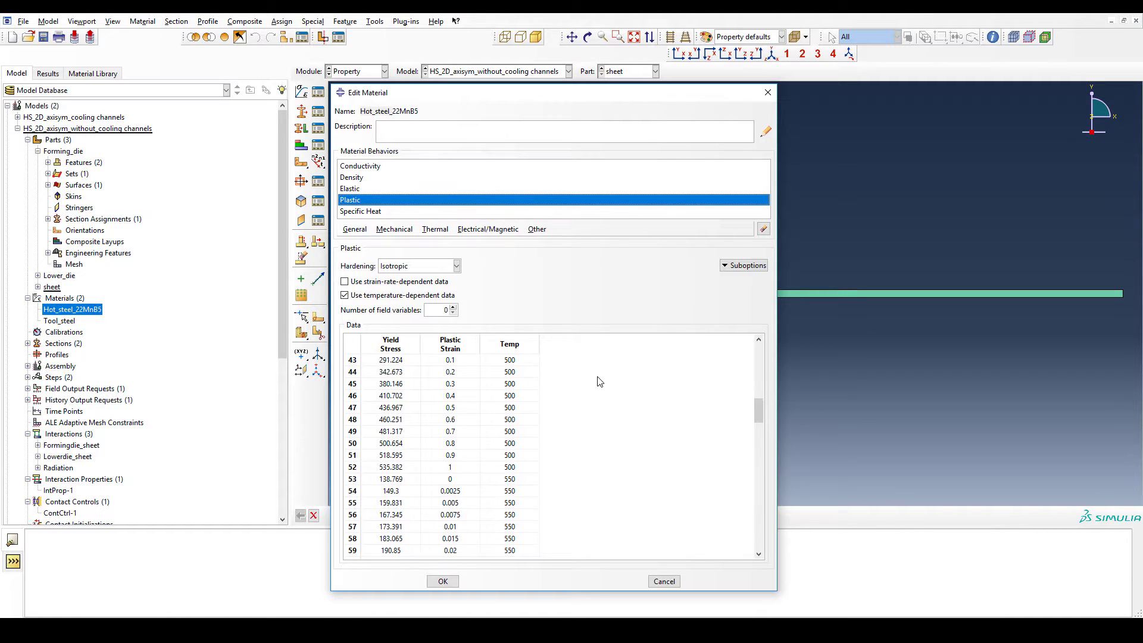
{"action": "scroll", "coordinate": [600, 382], "scroll_direction": "down", "scroll_amount": 7}
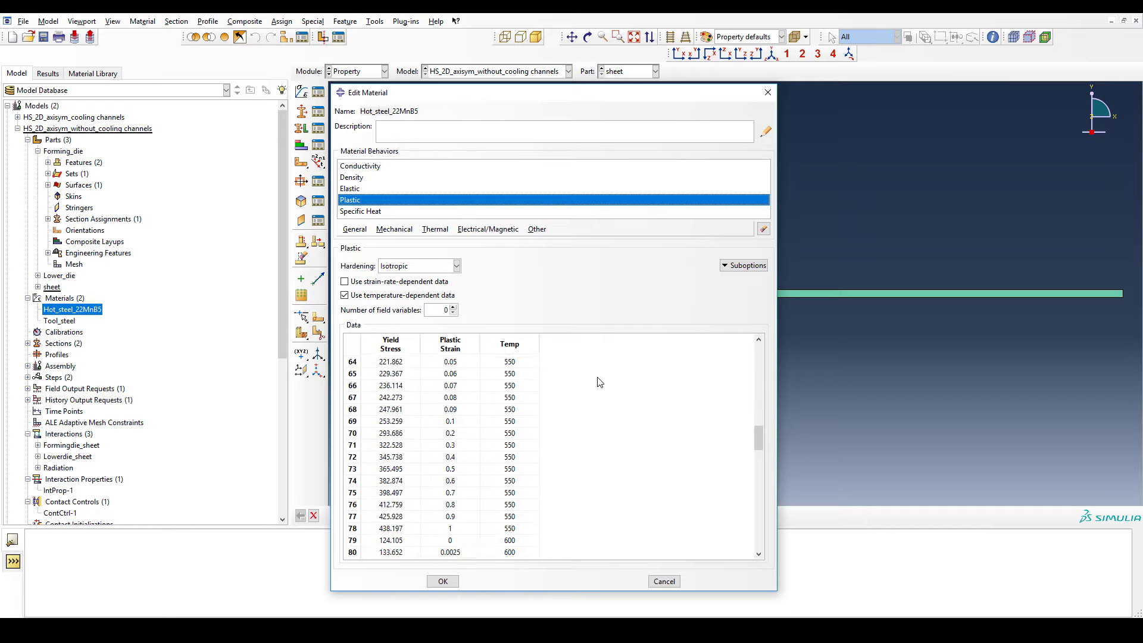
{"action": "scroll", "coordinate": [600, 381], "scroll_direction": "down", "scroll_amount": 20}
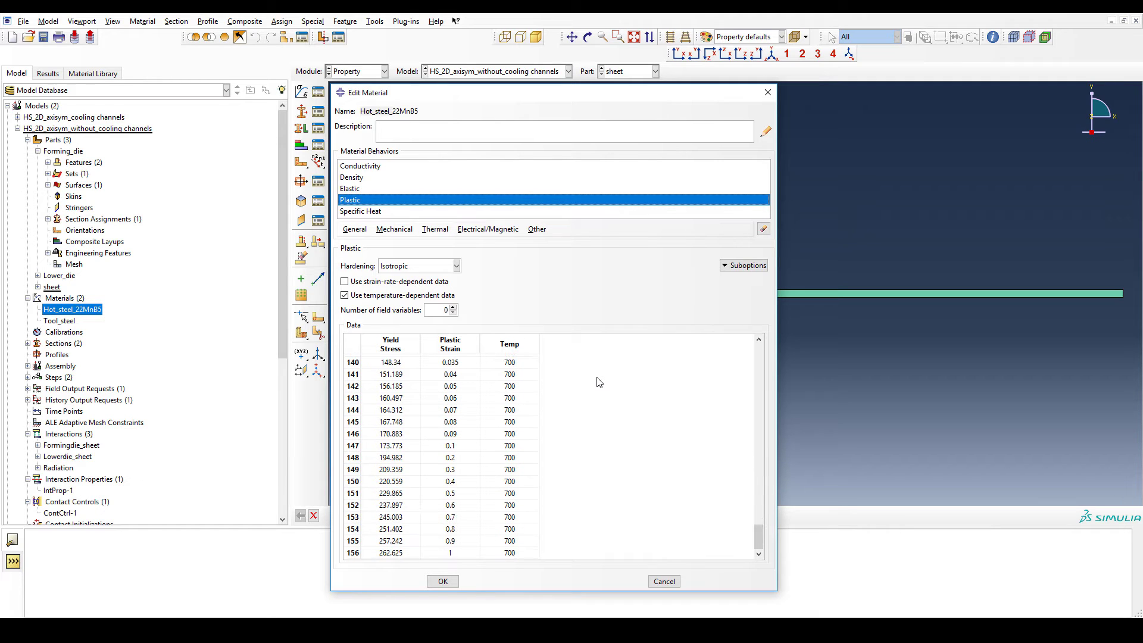
{"action": "scroll", "coordinate": [599, 382], "scroll_direction": "up", "scroll_amount": 13}
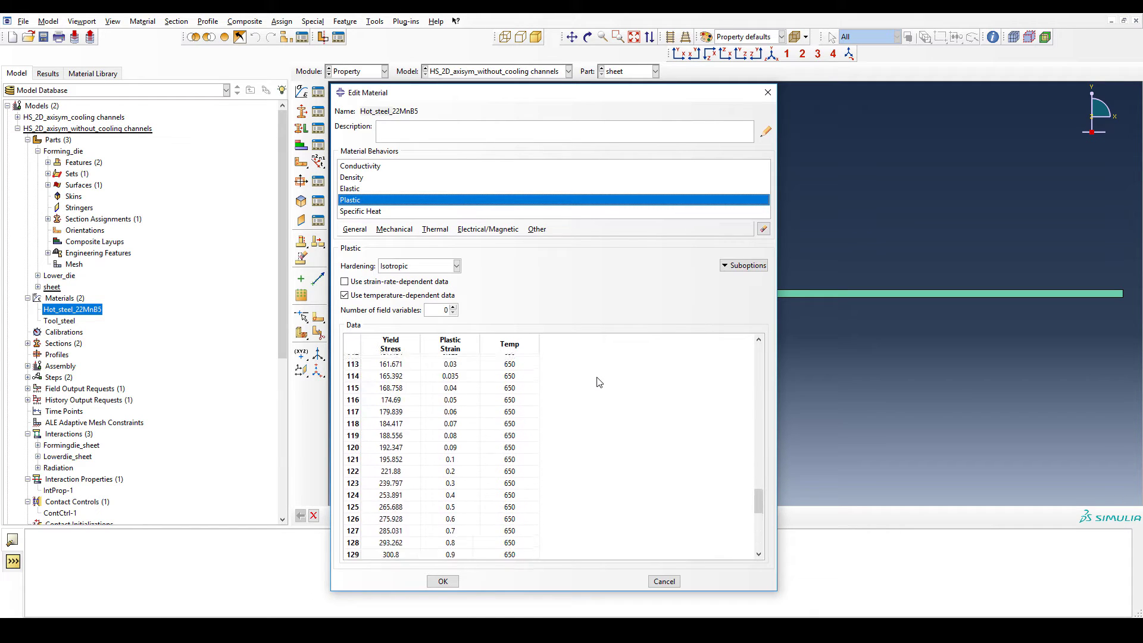
{"action": "scroll", "coordinate": [599, 382], "scroll_direction": "up", "scroll_amount": 5}
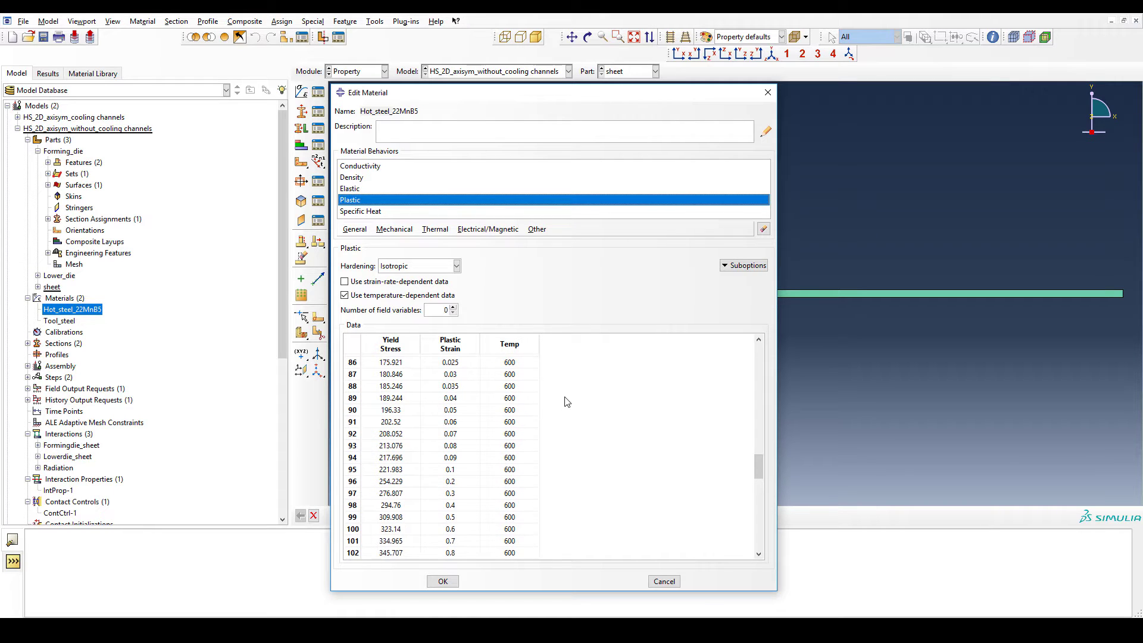
{"action": "scroll", "coordinate": [566, 401], "scroll_direction": "down", "scroll_amount": 6}
{"action": "scroll", "coordinate": [566, 401], "scroll_direction": "down", "scroll_amount": 12}
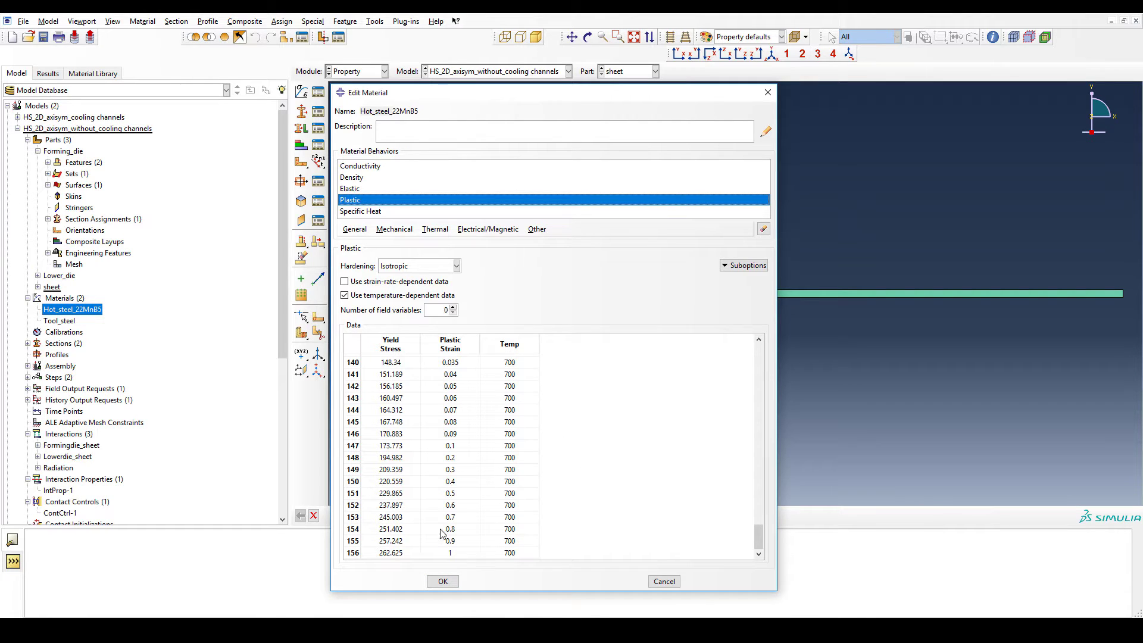
{"action": "left_click", "coordinate": [444, 581]}
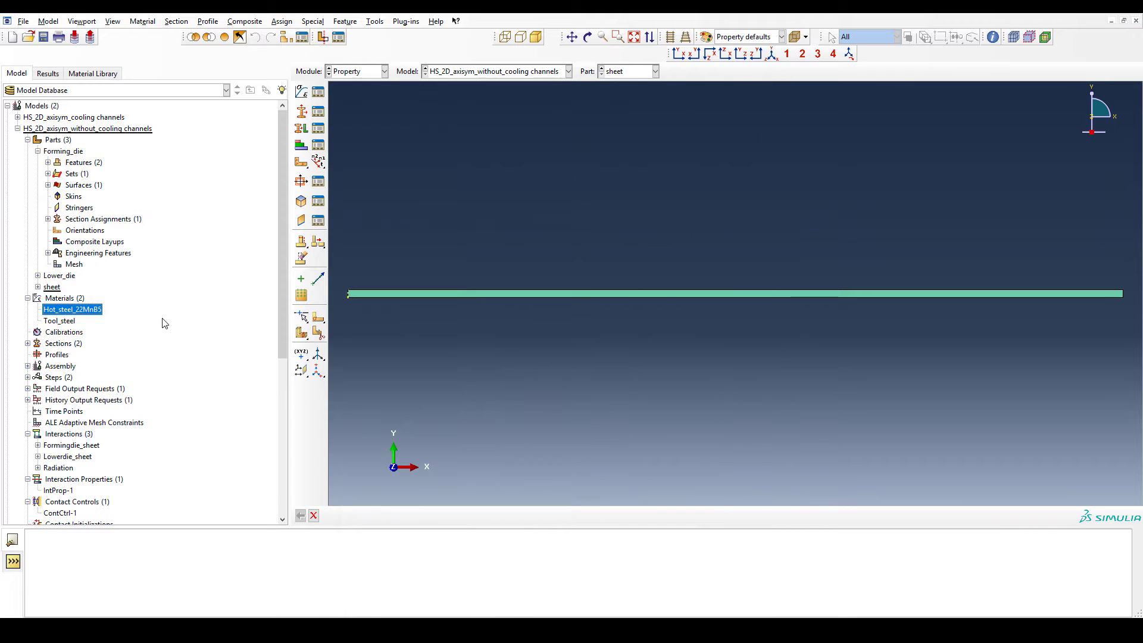
- Add an inelastic heat fraction of 0.9 to the thermal behaviors of Hot_steel_22MnB5
{"action": "double_click", "coordinate": [100, 309]}
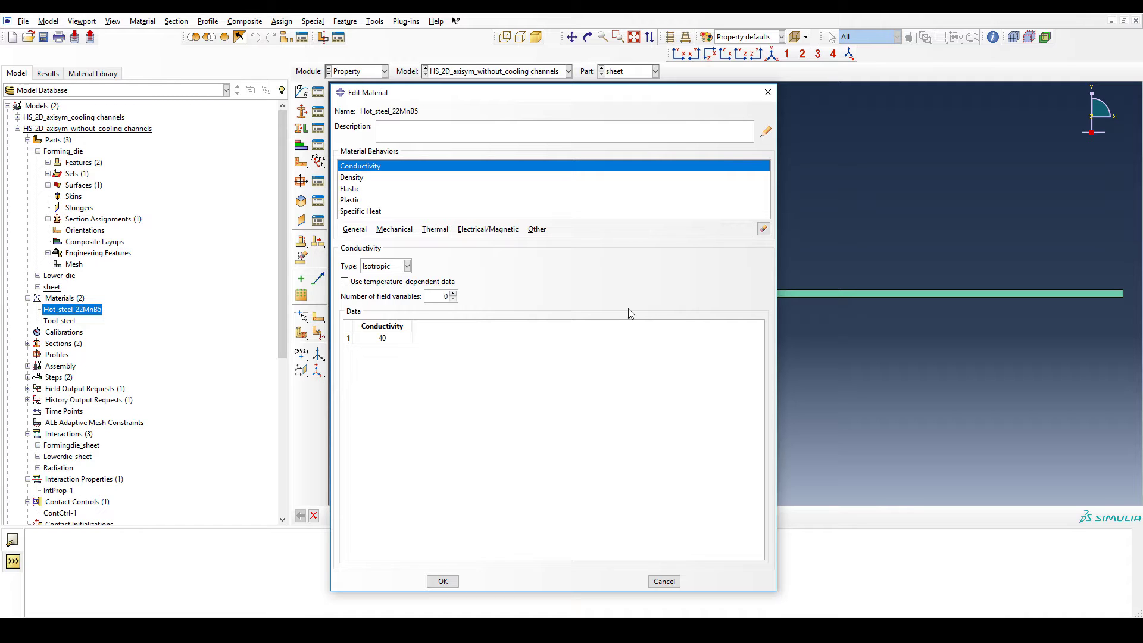
{"action": "left_click", "coordinate": [444, 232]}
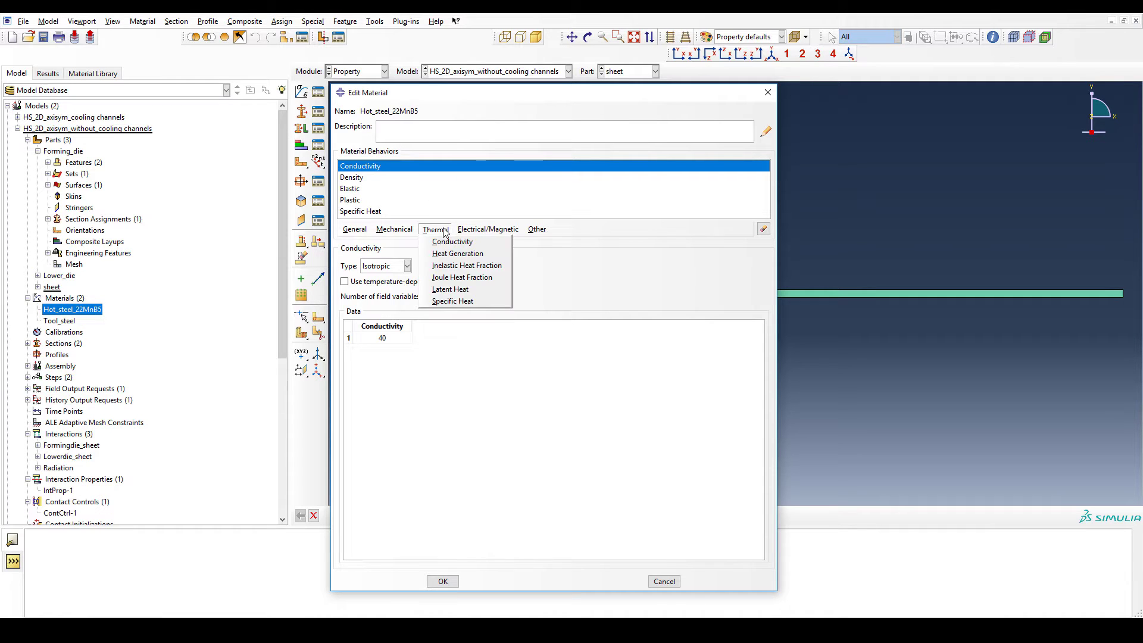
{"action": "left_click", "coordinate": [484, 266]}
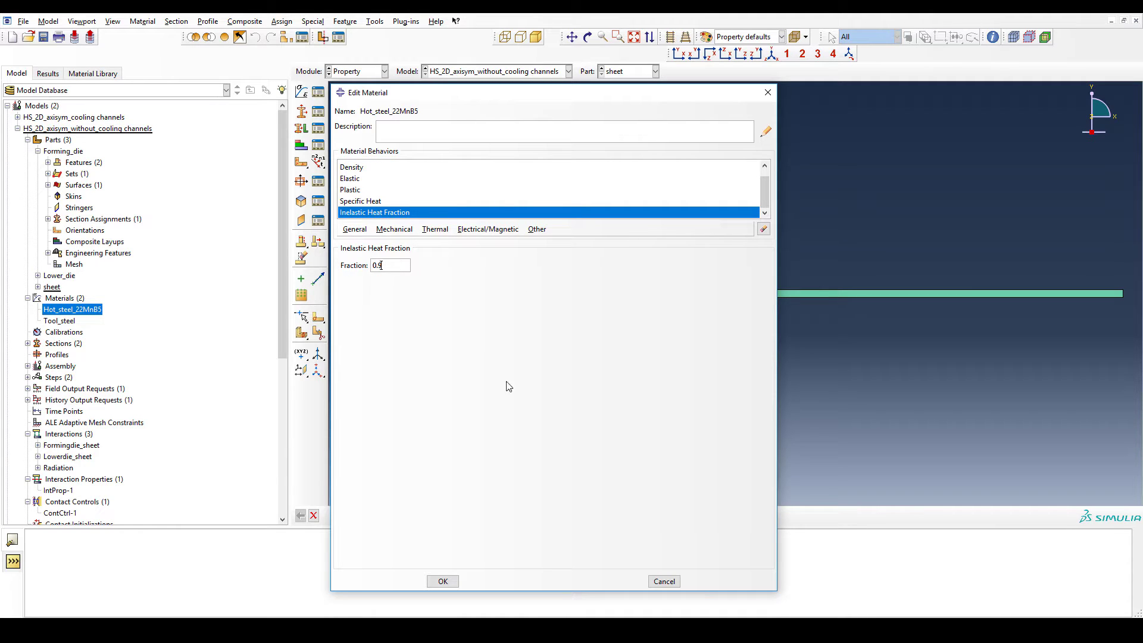
{"action": "left_click", "coordinate": [444, 582]}
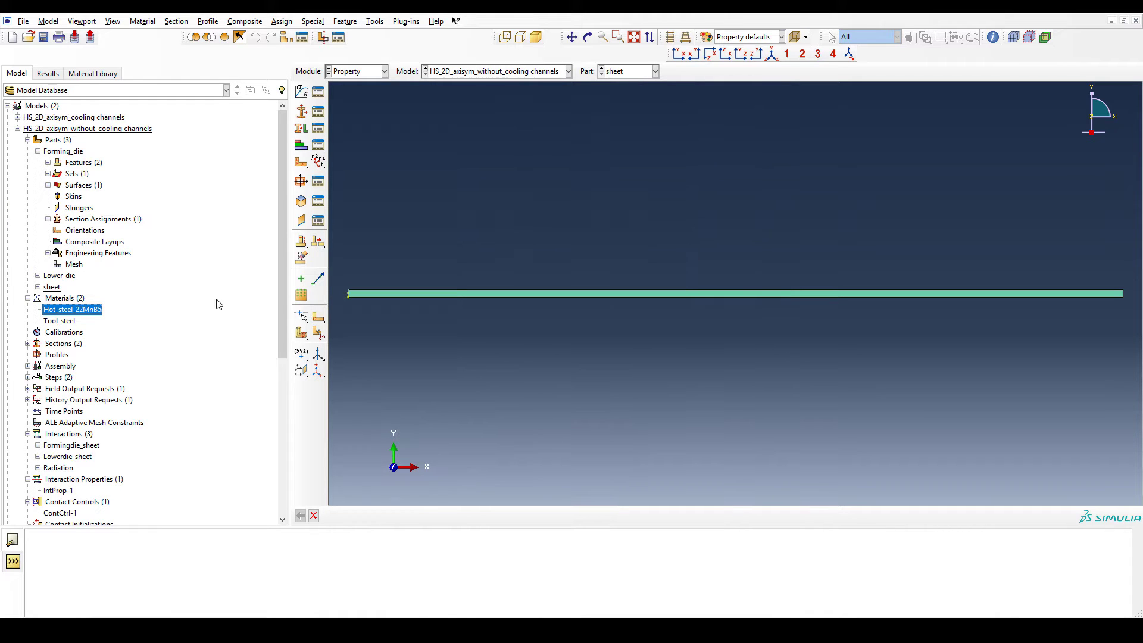
- Show the assembly, switch to the Step module and open the settings of Forming_step
{"action": "scroll", "coordinate": [216, 301], "scroll_direction": "down", "scroll_amount": 1}
{"action": "left_click", "coordinate": [370, 71]}
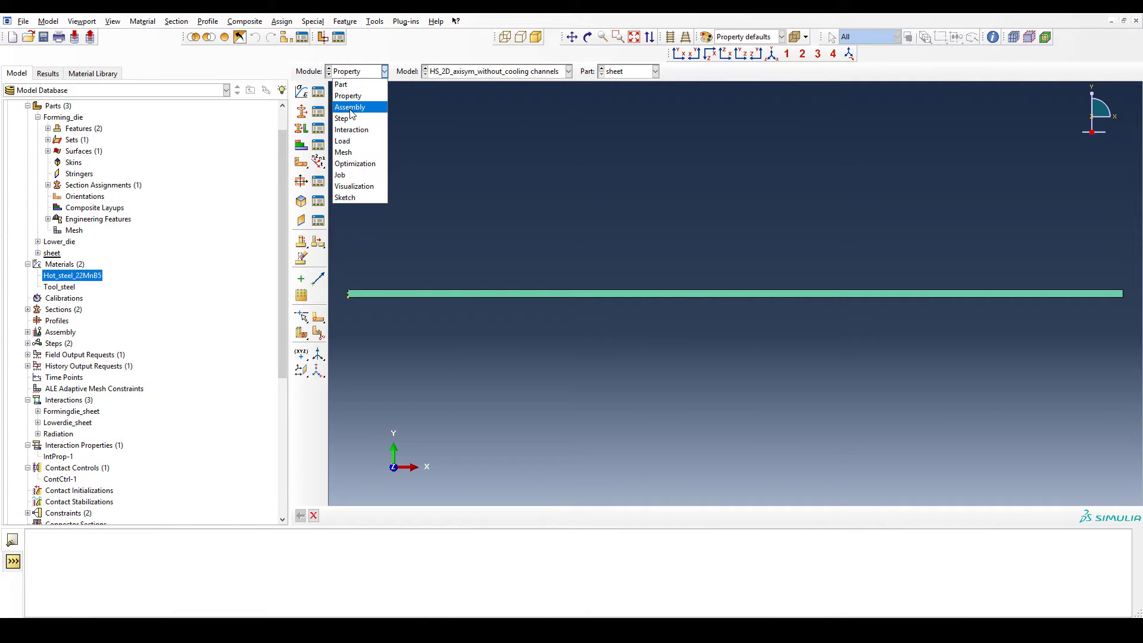
{"action": "left_click", "coordinate": [366, 109]}
{"action": "left_click", "coordinate": [371, 70]}
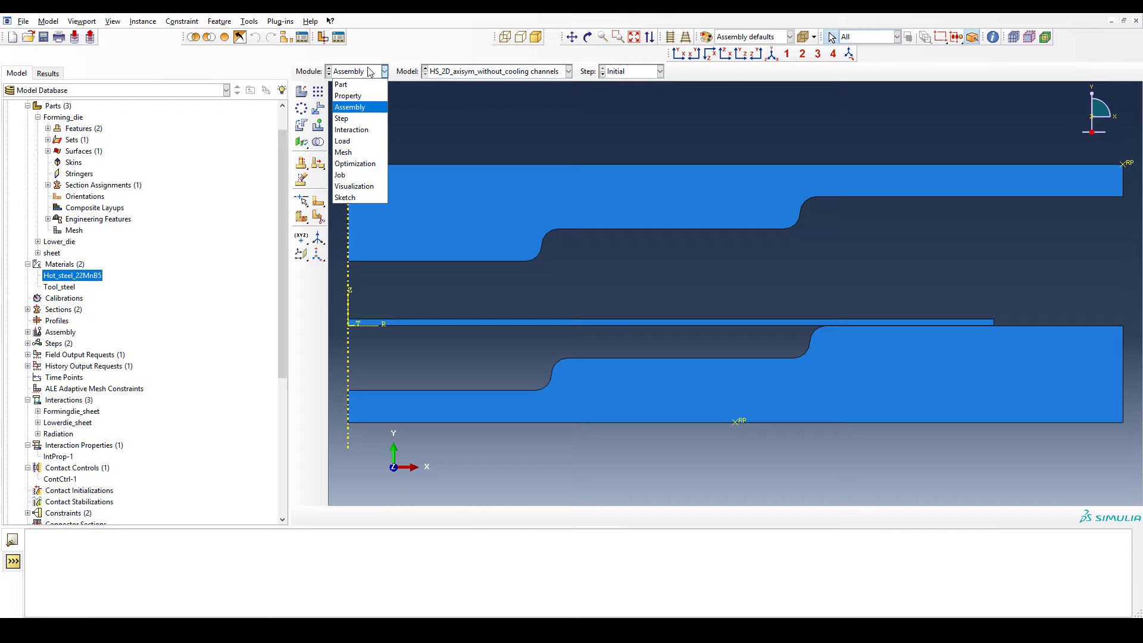
{"action": "left_click", "coordinate": [360, 118]}
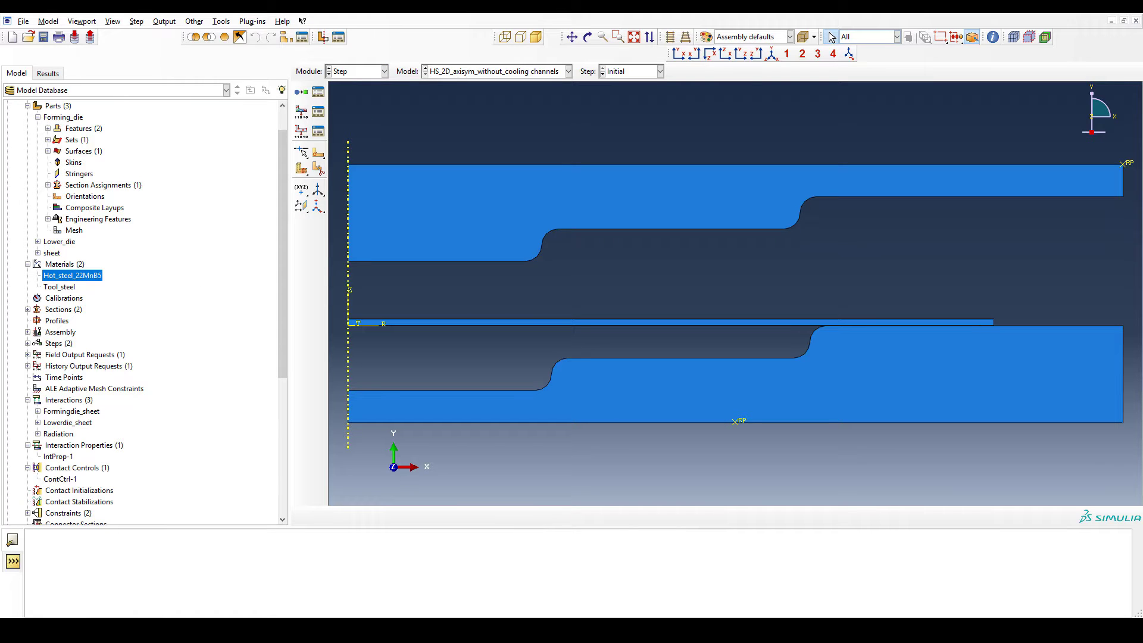
{"action": "left_click", "coordinate": [28, 343]}
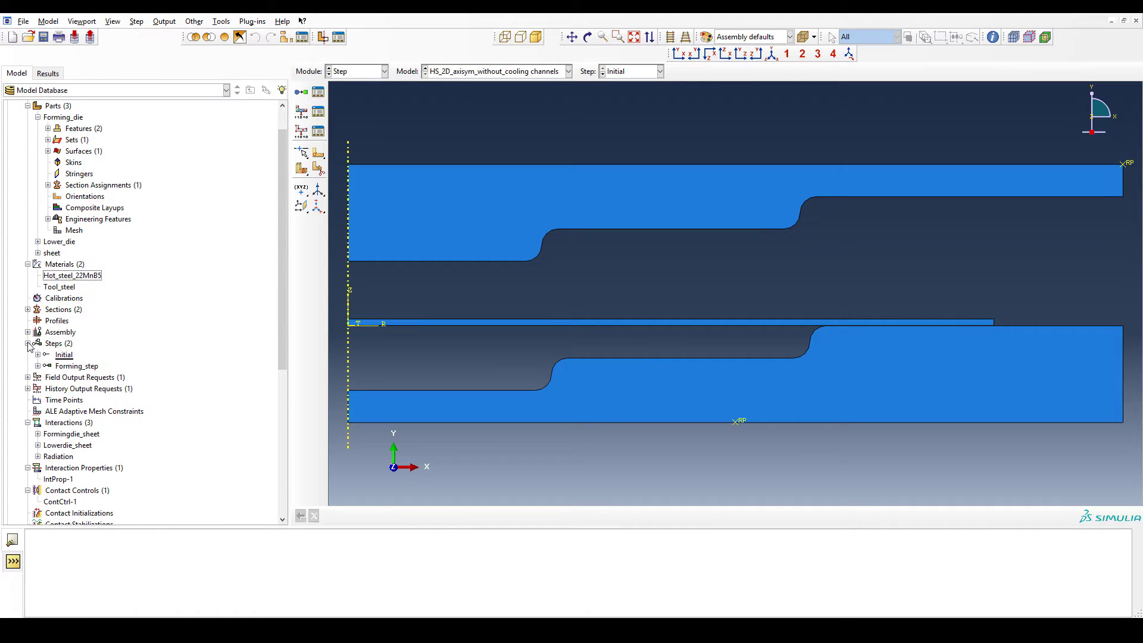
{"action": "double_click", "coordinate": [68, 367]}
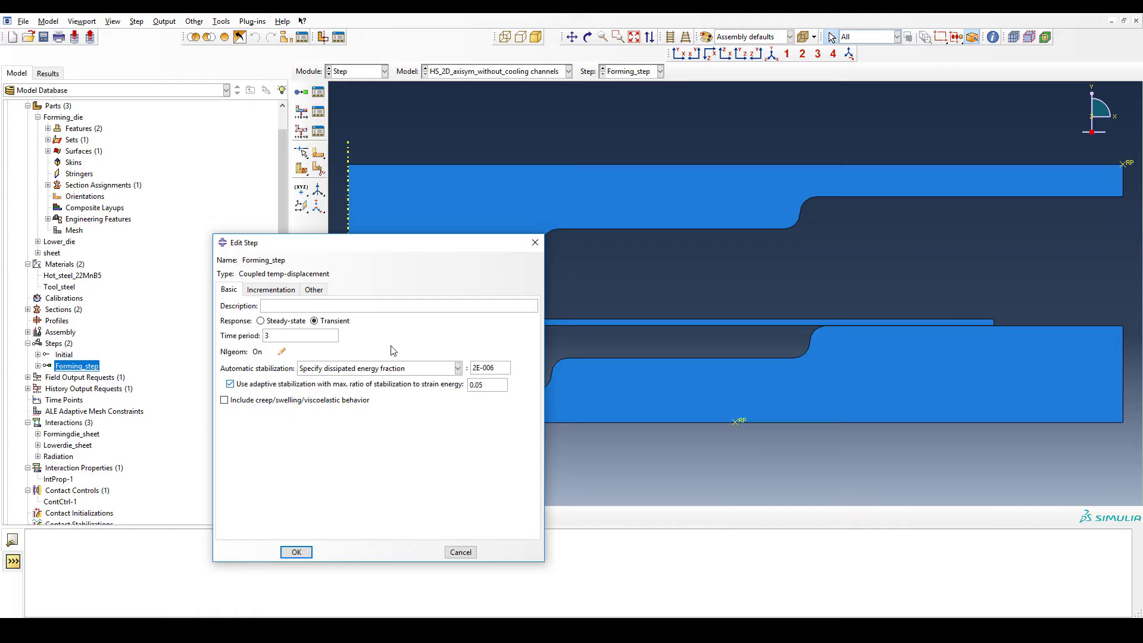
- Try None as the automatic stabilization of Forming_step, then restore Specify dissipated energy fraction
{"action": "left_click_drag", "start_coordinate": [449, 248], "coordinate": [604, 174]}
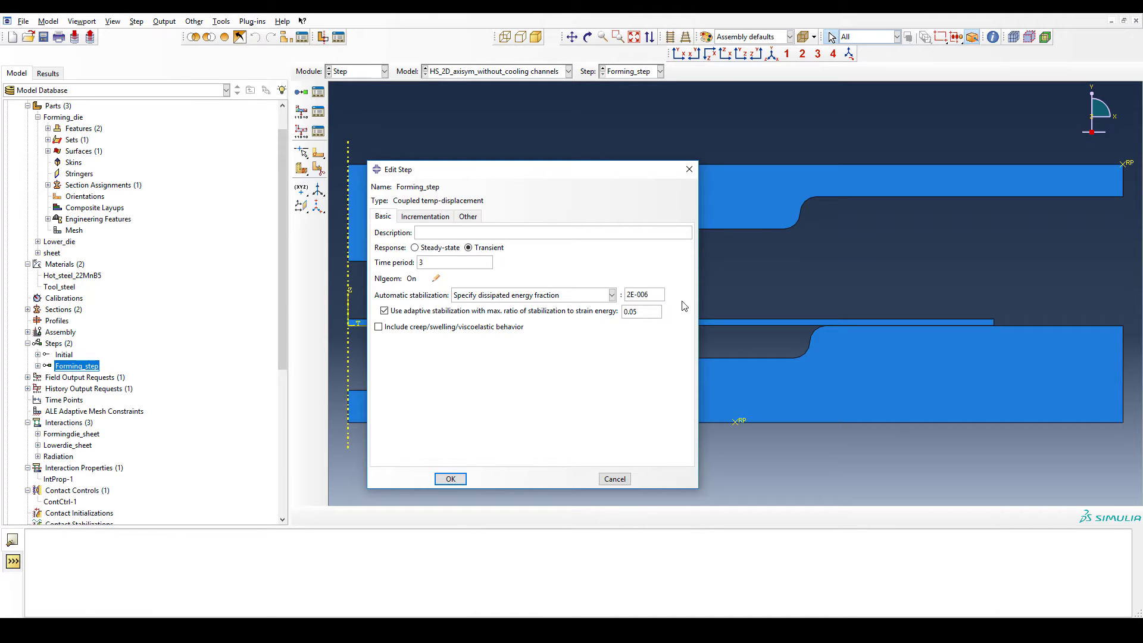
{"action": "left_click", "coordinate": [613, 296]}
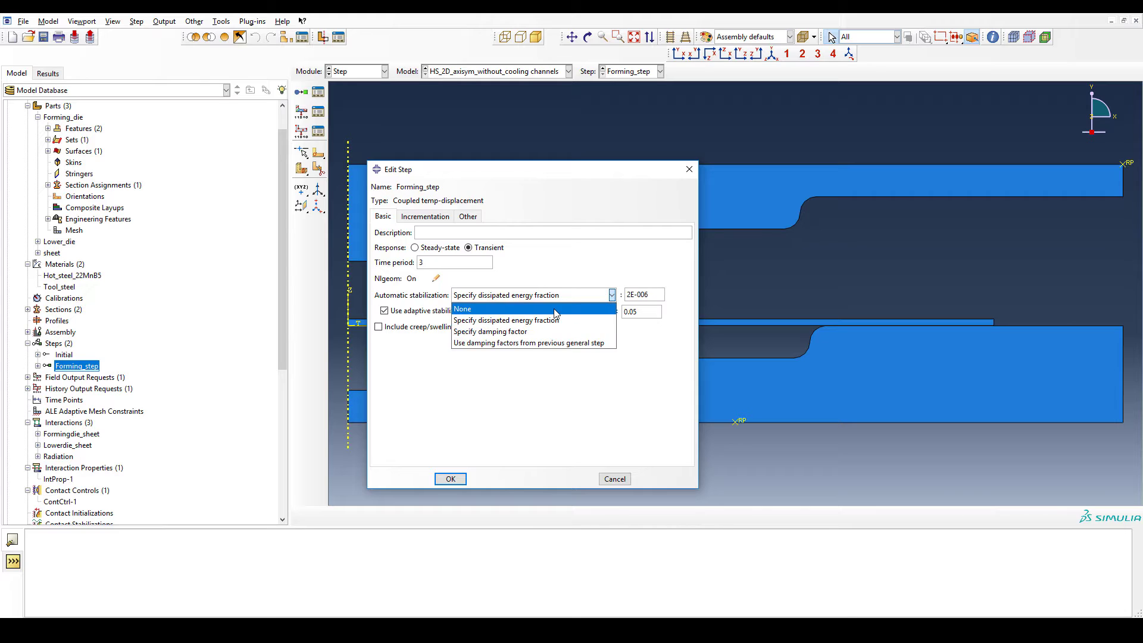
{"action": "left_click", "coordinate": [587, 305]}
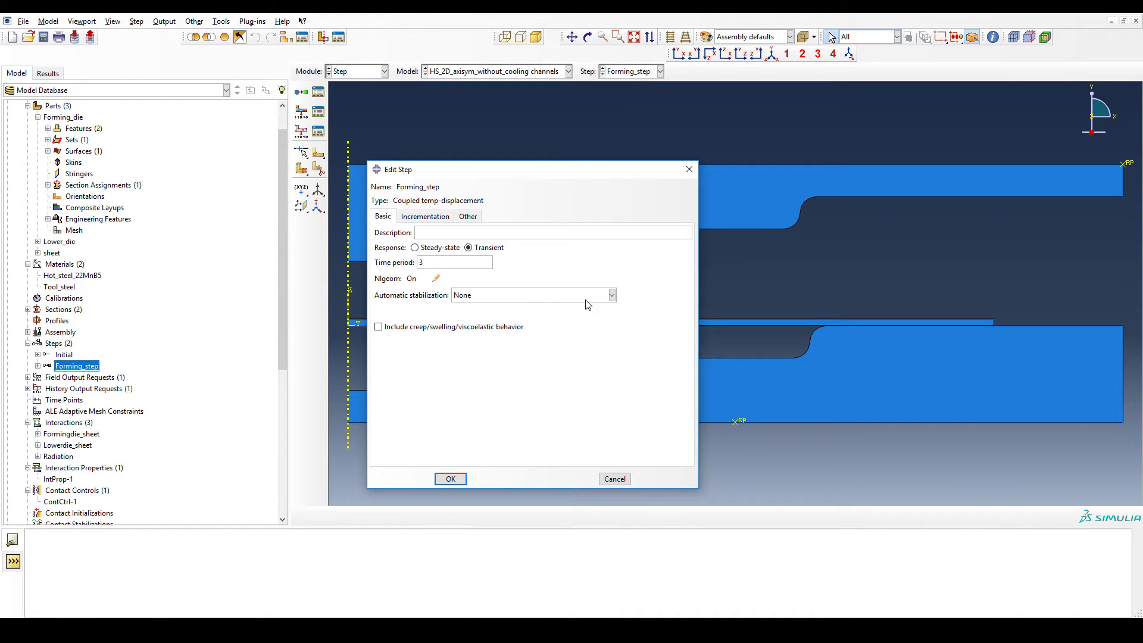
{"action": "left_click", "coordinate": [598, 294]}
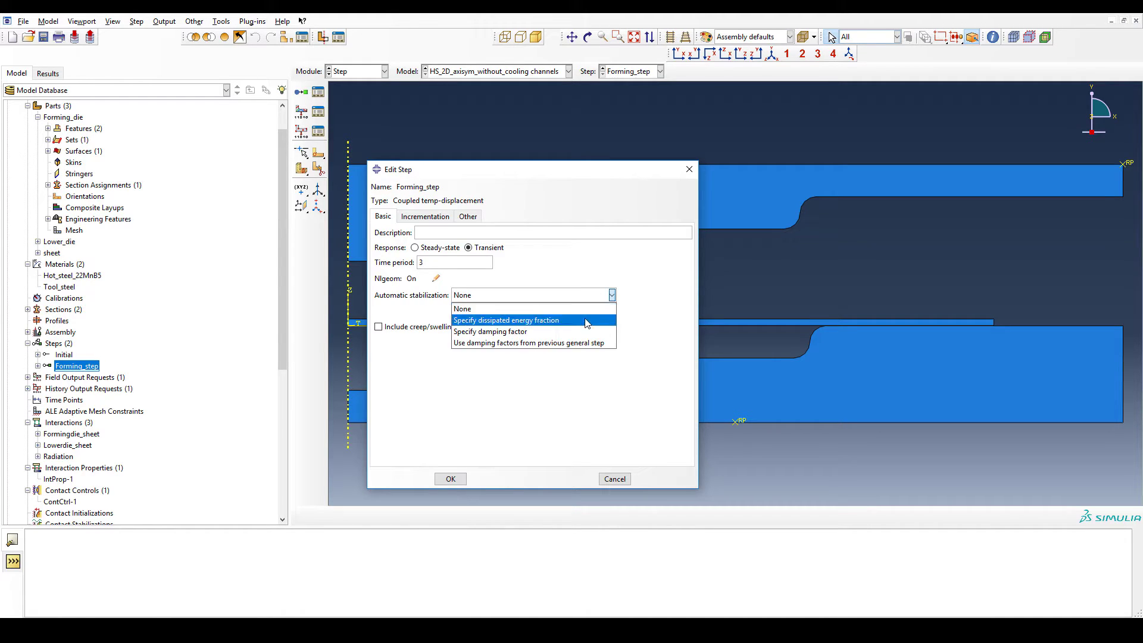
{"action": "left_click", "coordinate": [587, 321]}
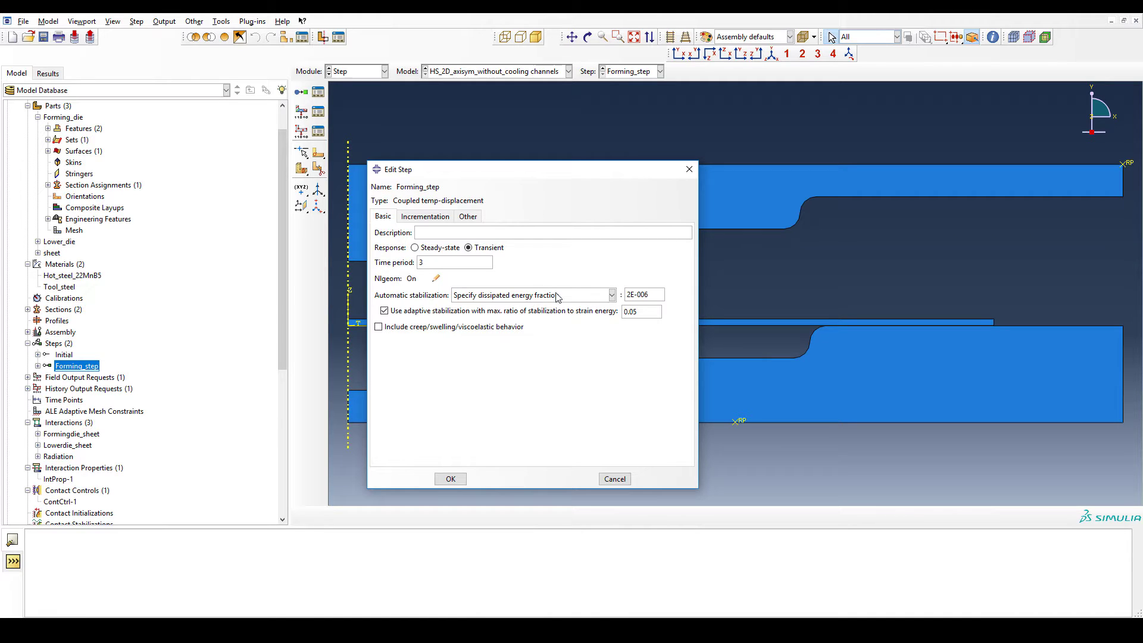
- Review the incrementation and equation solver settings of Forming_step, then accept the step definition
{"action": "left_click", "coordinate": [422, 218]}
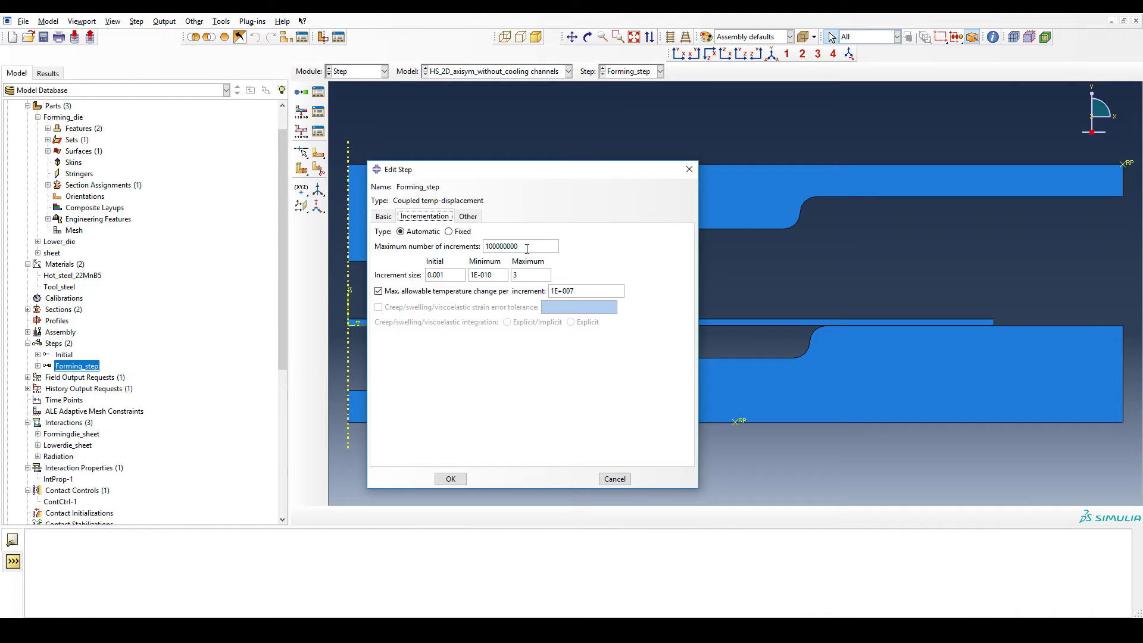
{"action": "left_click", "coordinate": [446, 275]}
{"action": "left_click", "coordinate": [469, 217]}
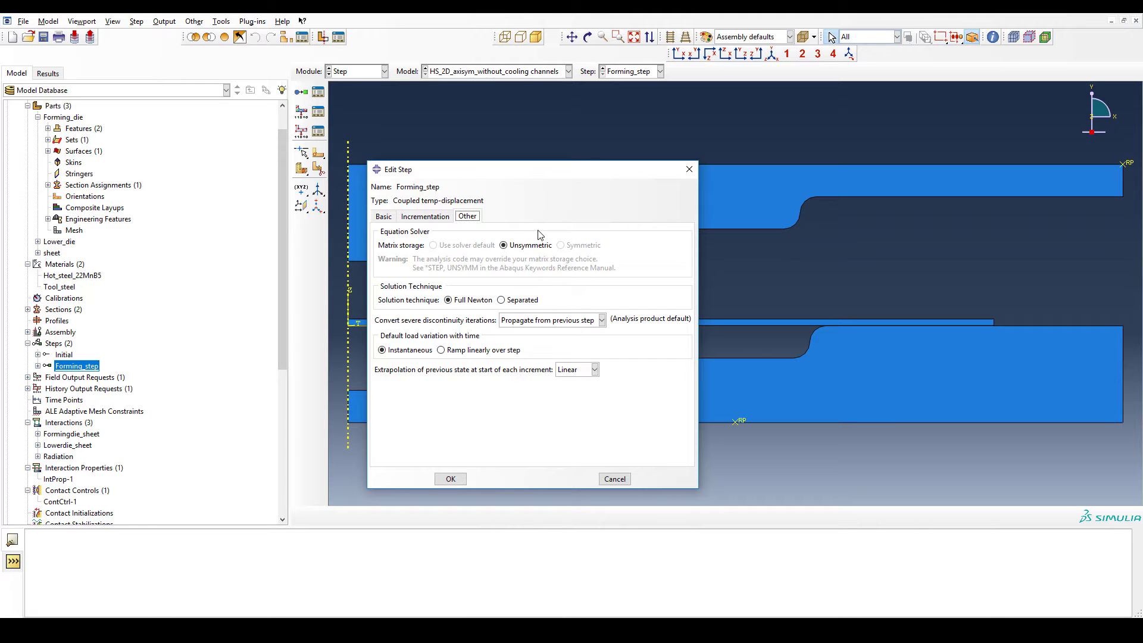
{"action": "left_click", "coordinate": [451, 479]}
- Switch to the Interaction module and expand the contents of Forming_step in the model tree
{"action": "scroll", "coordinate": [161, 317], "scroll_direction": "down", "scroll_amount": 3}
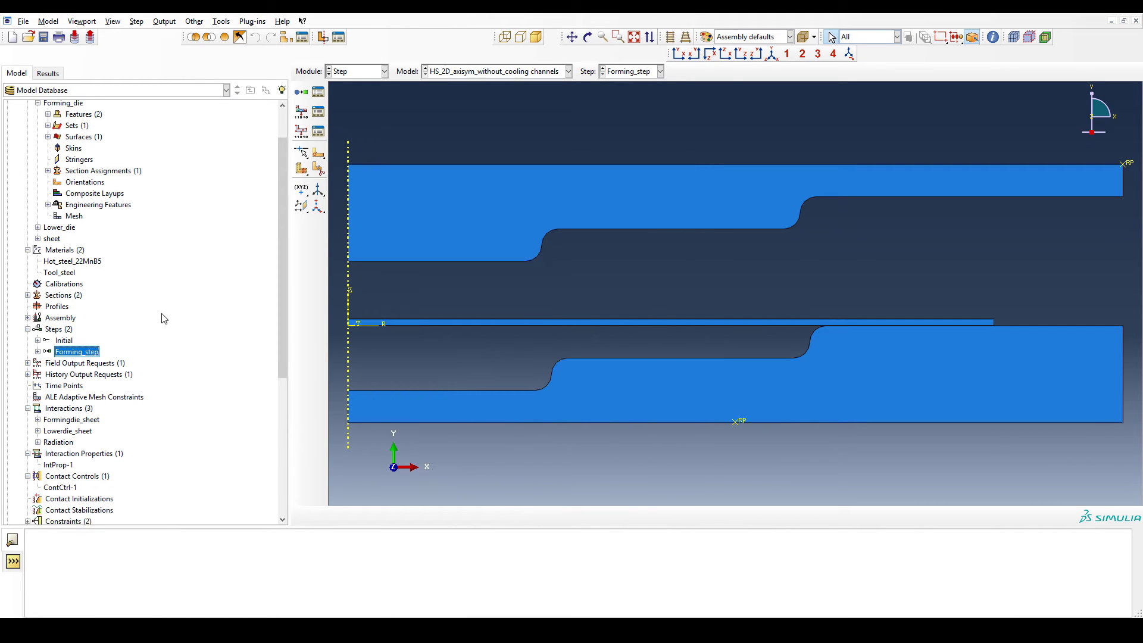
{"action": "left_click", "coordinate": [369, 71]}
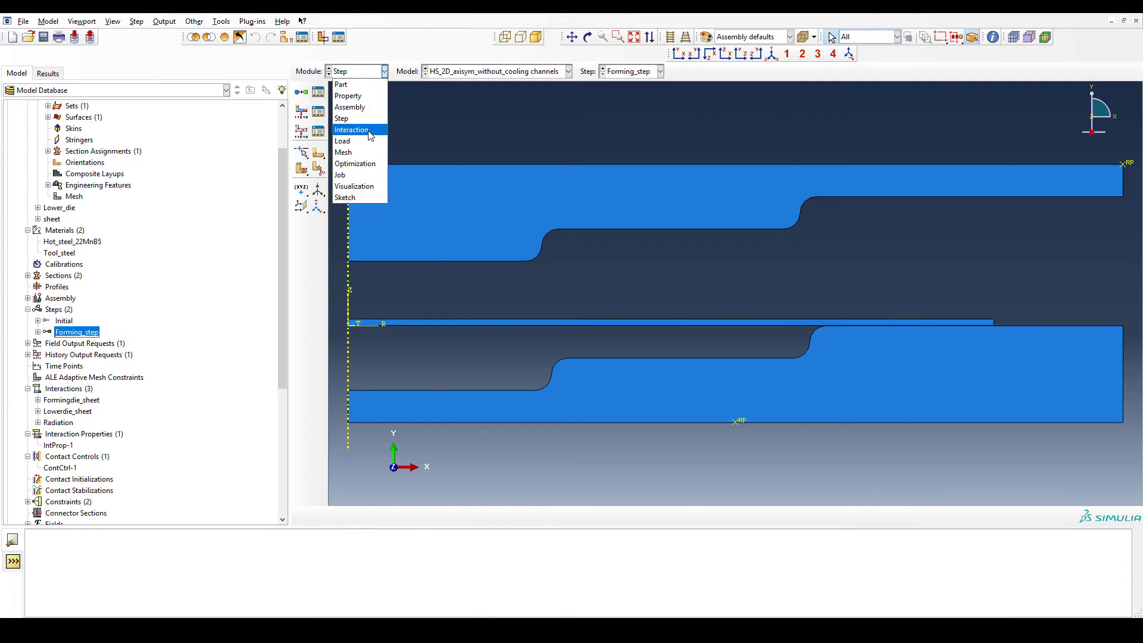
{"action": "left_click", "coordinate": [370, 133]}
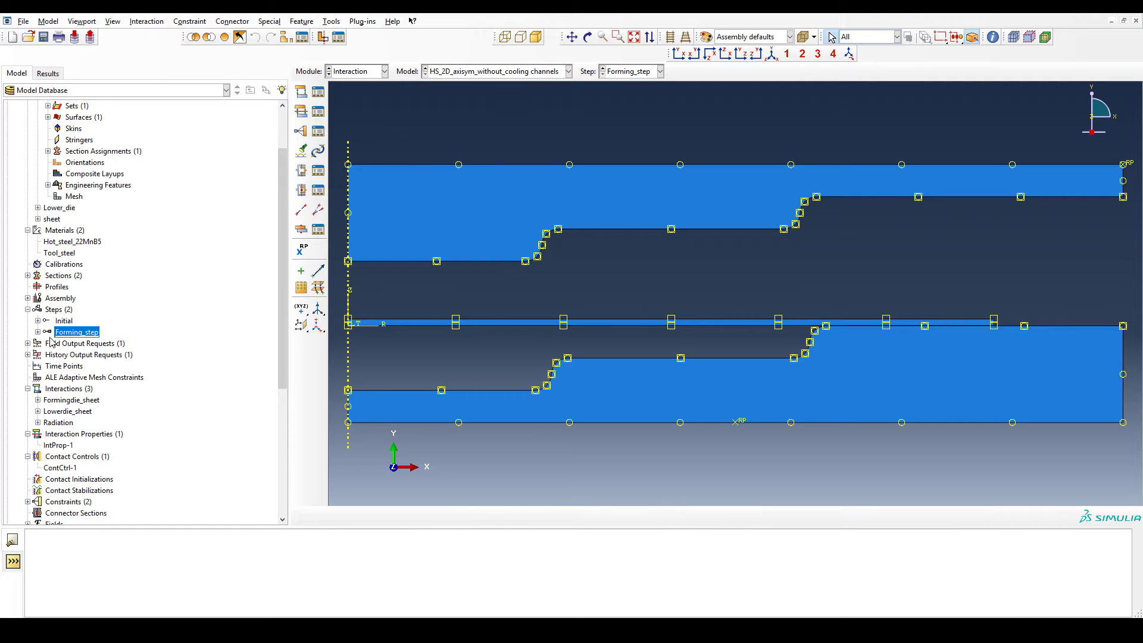
{"action": "left_click", "coordinate": [38, 332]}
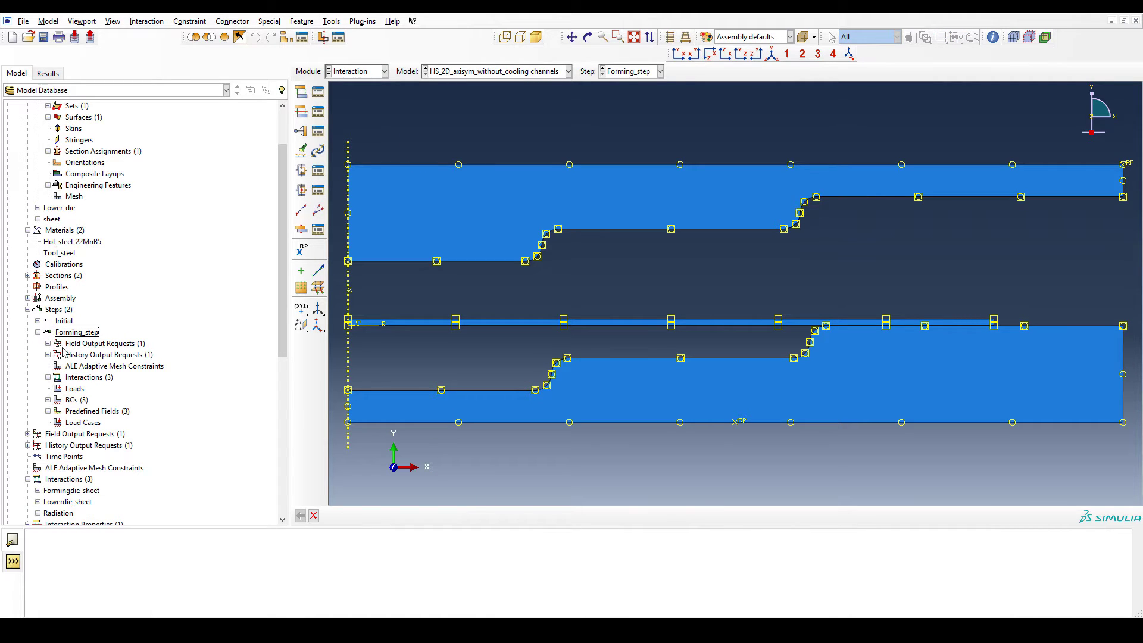
{"action": "scroll", "coordinate": [42, 413], "scroll_direction": "down", "scroll_amount": 2}
{"action": "scroll", "coordinate": [42, 411], "scroll_direction": "down", "scroll_amount": 2}
- Review the contact surfaces, discretization and contact property of the Formingdie_sheet interaction, then close it without changes
{"action": "double_click", "coordinate": [38, 389]}
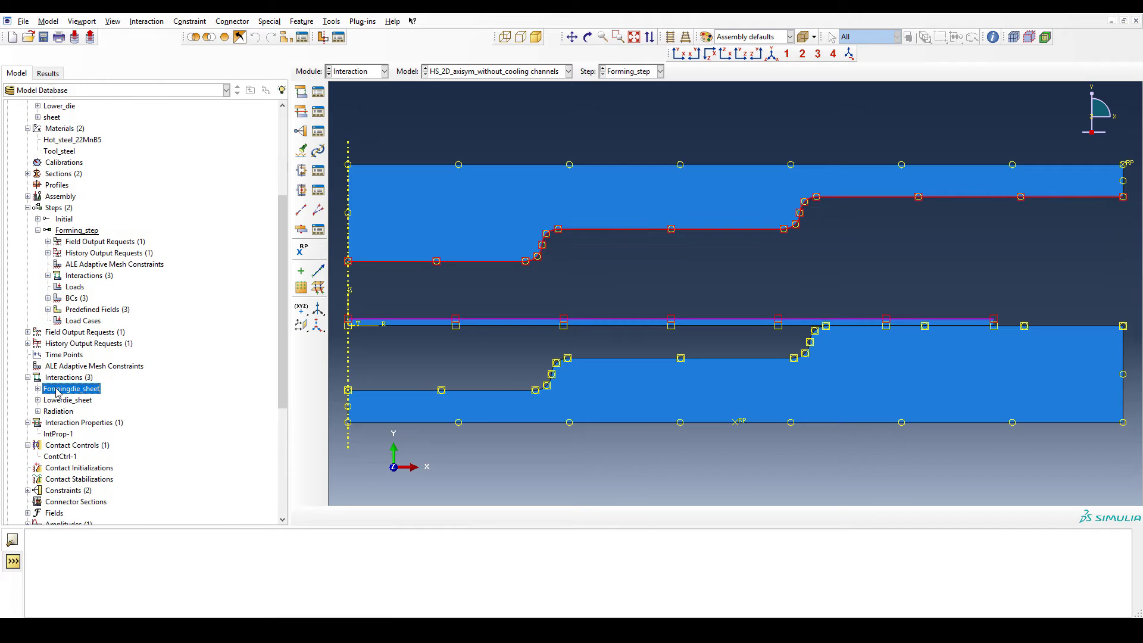
{"action": "left_click_drag", "start_coordinate": [489, 178], "coordinate": [520, 138]}
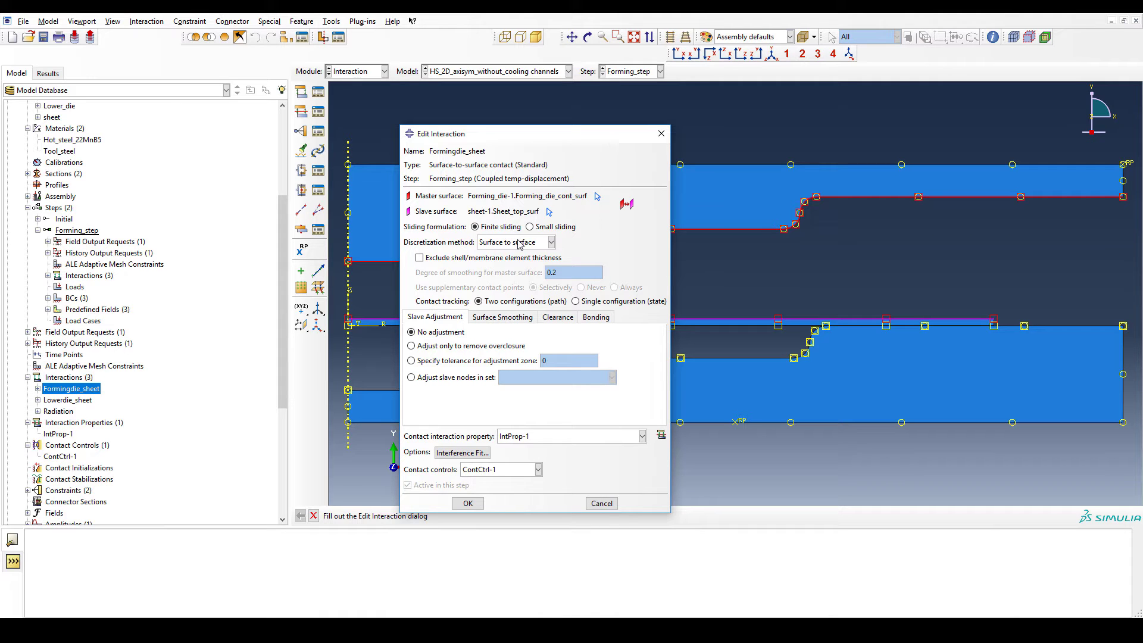
{"action": "left_click_drag", "start_coordinate": [550, 138], "coordinate": [304, 156]}
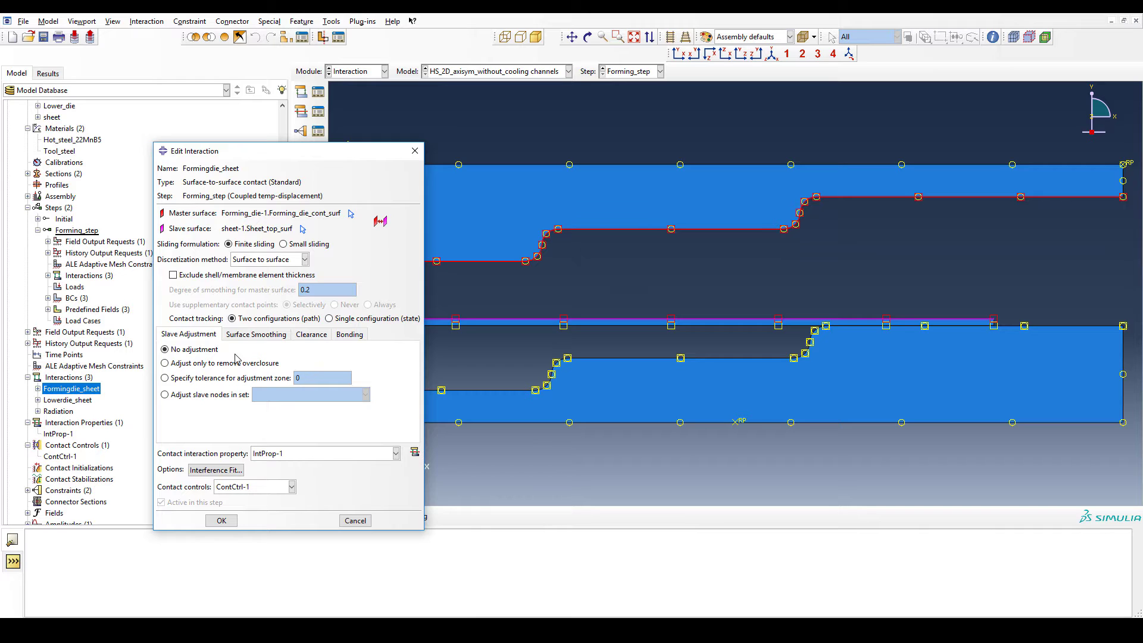
{"action": "left_click", "coordinate": [415, 454]}
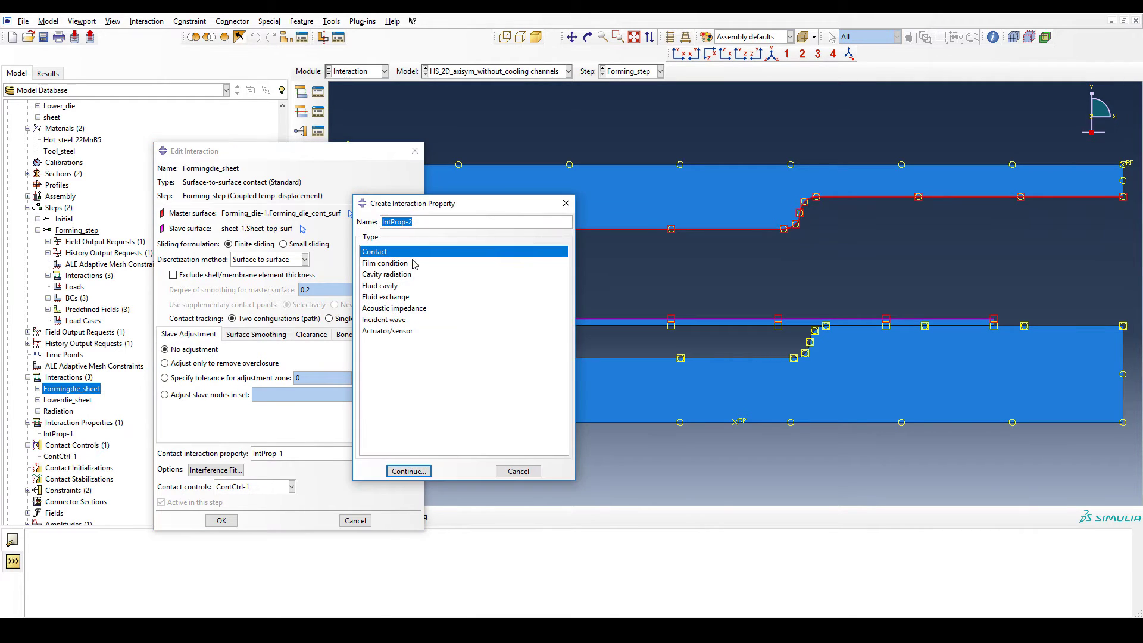
{"action": "left_click", "coordinate": [567, 203]}
{"action": "left_click", "coordinate": [415, 151]}
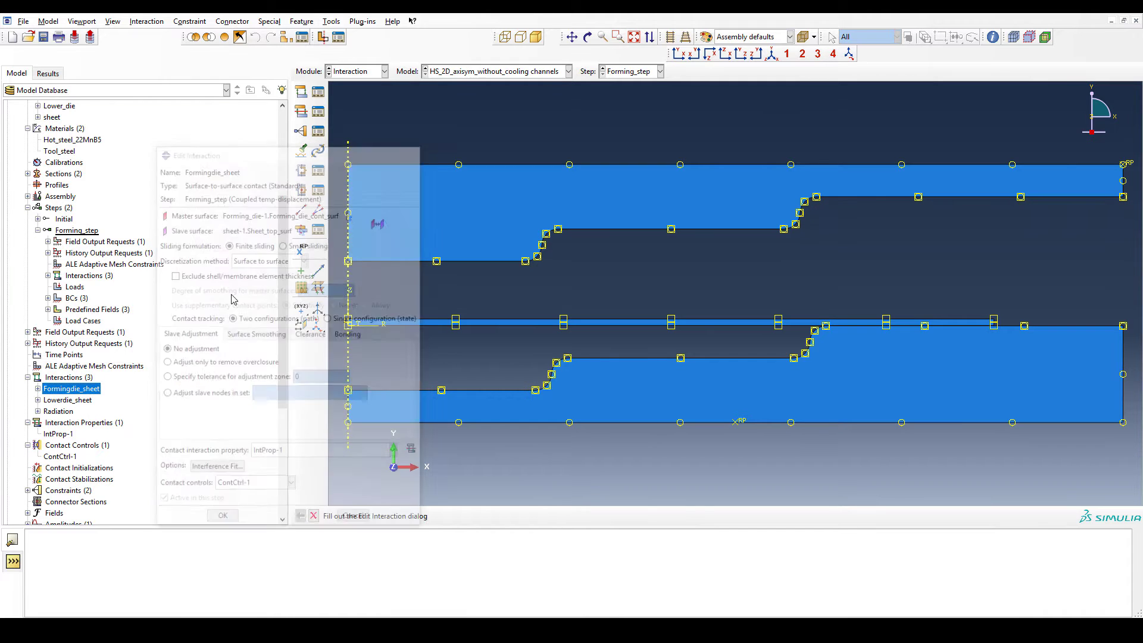
- Open the contact property IntProp-1 and review its tangential and normal behavior settings
{"action": "double_click", "coordinate": [58, 434]}
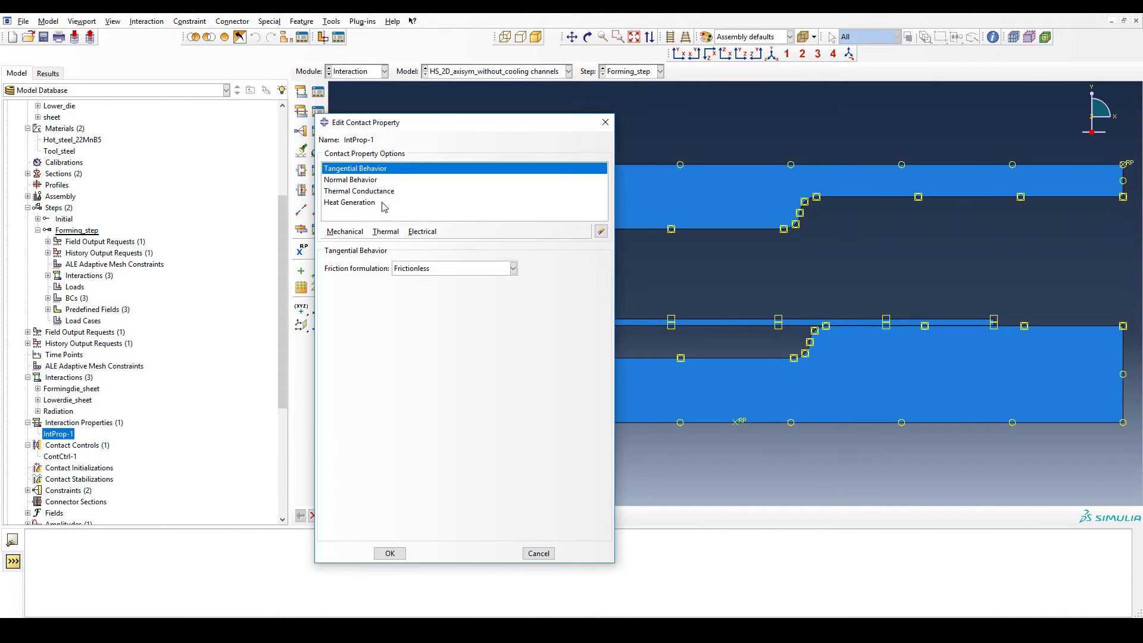
{"action": "left_click", "coordinate": [356, 180]}
{"action": "left_click", "coordinate": [357, 169]}
{"action": "left_click", "coordinate": [355, 180]}
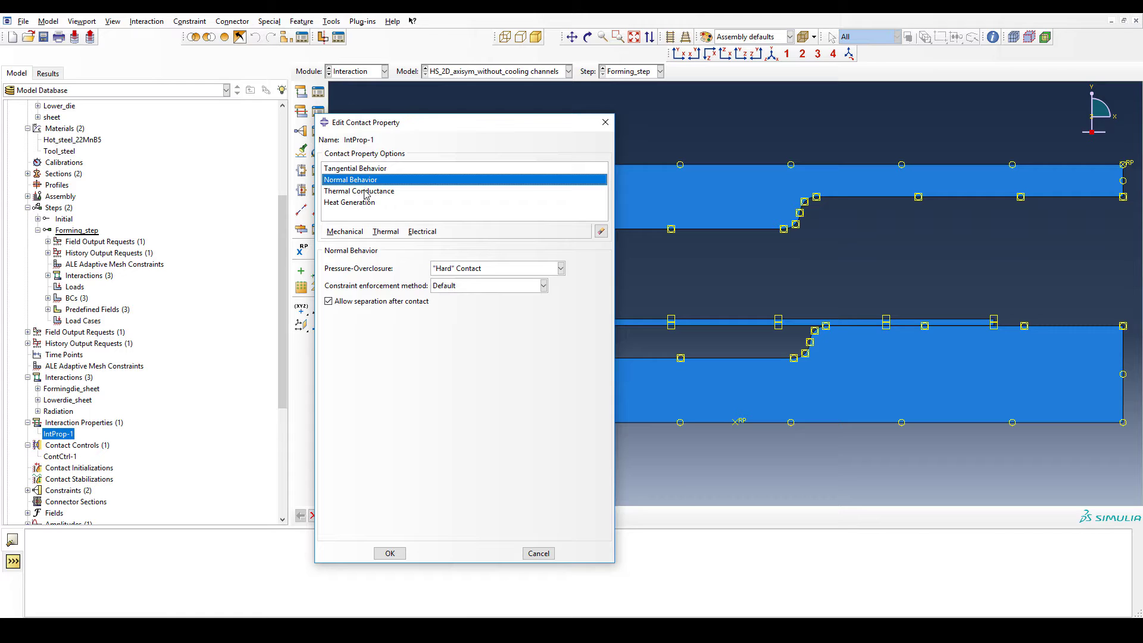
{"action": "left_click_drag", "start_coordinate": [432, 122], "coordinate": [269, 107]}
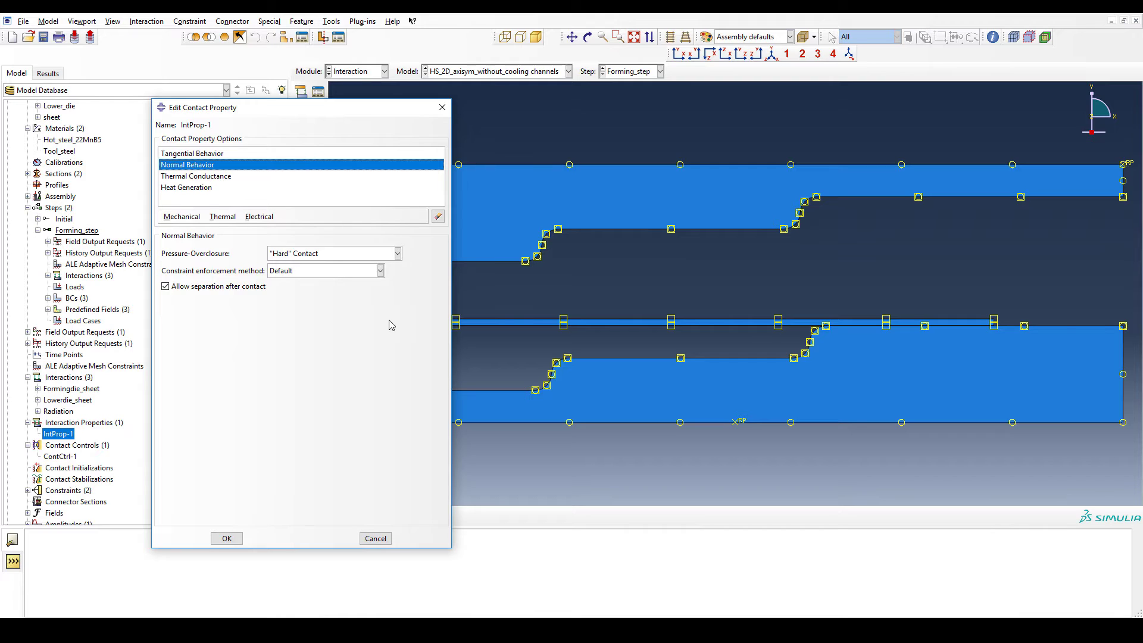
- Examine the clearance-dependent and pressure-dependent thermal conductance tables of IntProp-1
{"action": "left_click", "coordinate": [243, 177]}
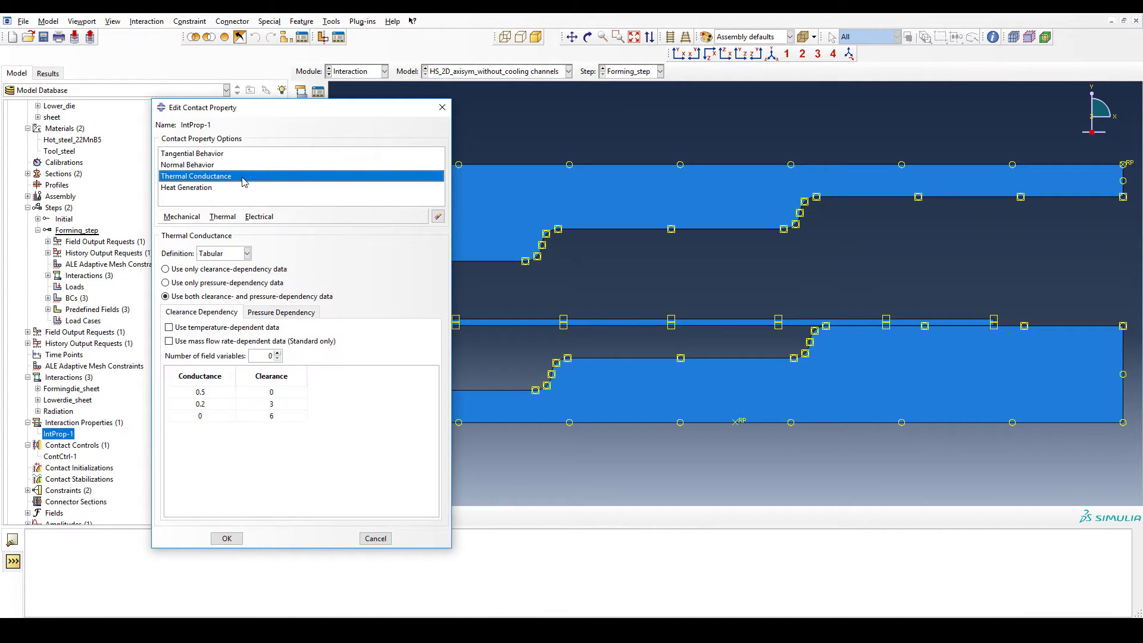
{"action": "left_click", "coordinate": [286, 316]}
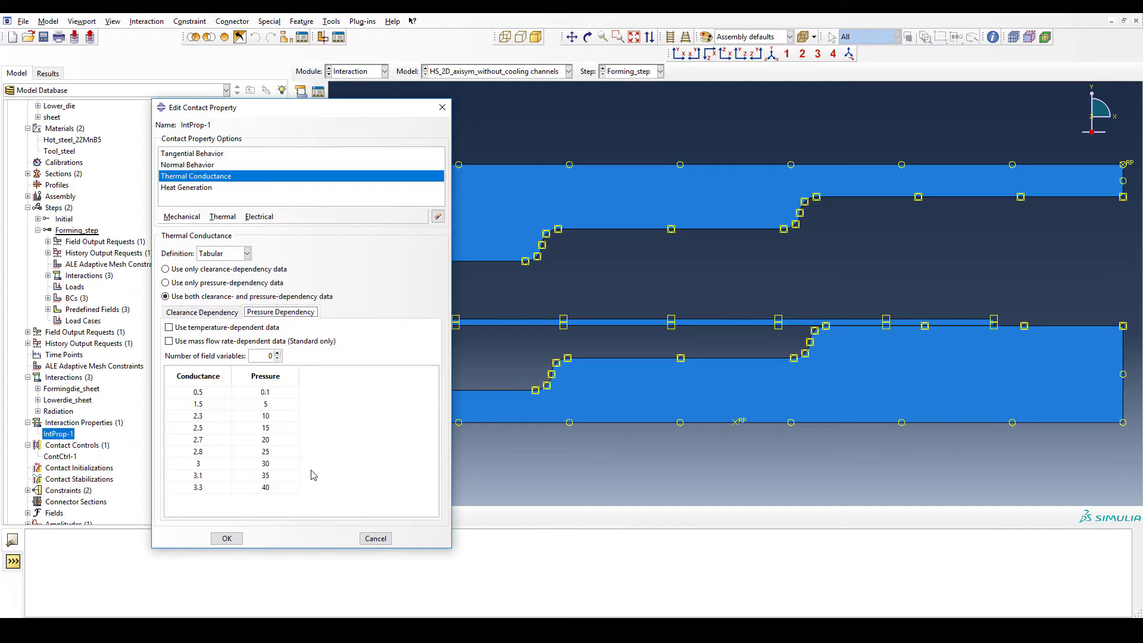
{"action": "left_click", "coordinate": [215, 314]}
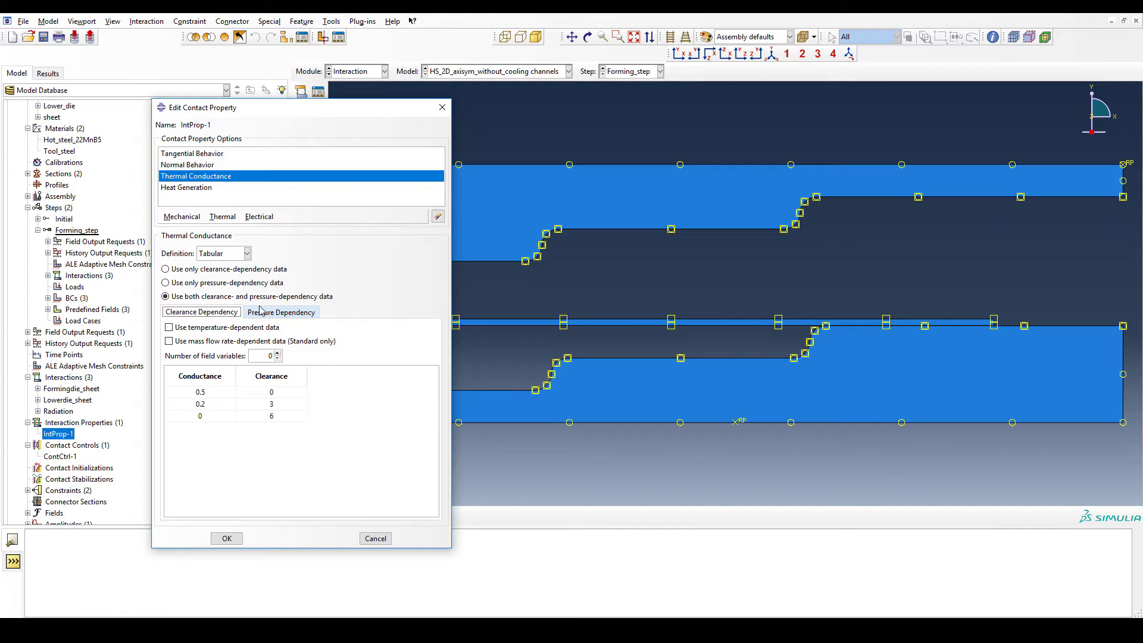
{"action": "left_click", "coordinate": [260, 310]}
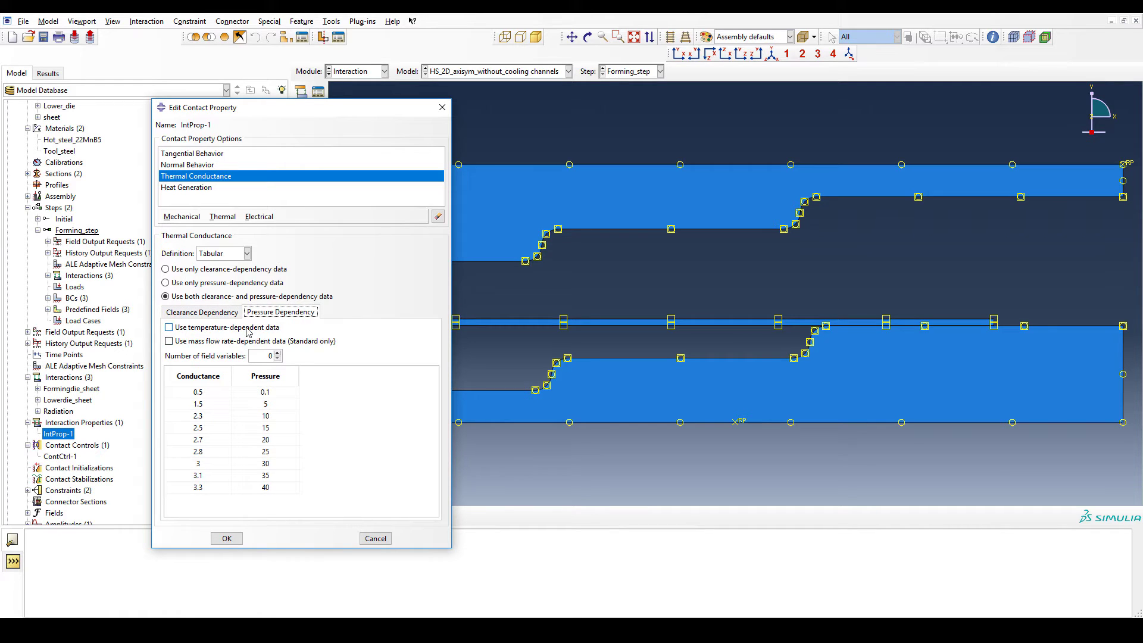
- Enable temperature-dependent conductance data, view the thermal contact conductance chart in PowerPoint, then return to Abaqus and disable the option
{"action": "left_click", "coordinate": [248, 329]}
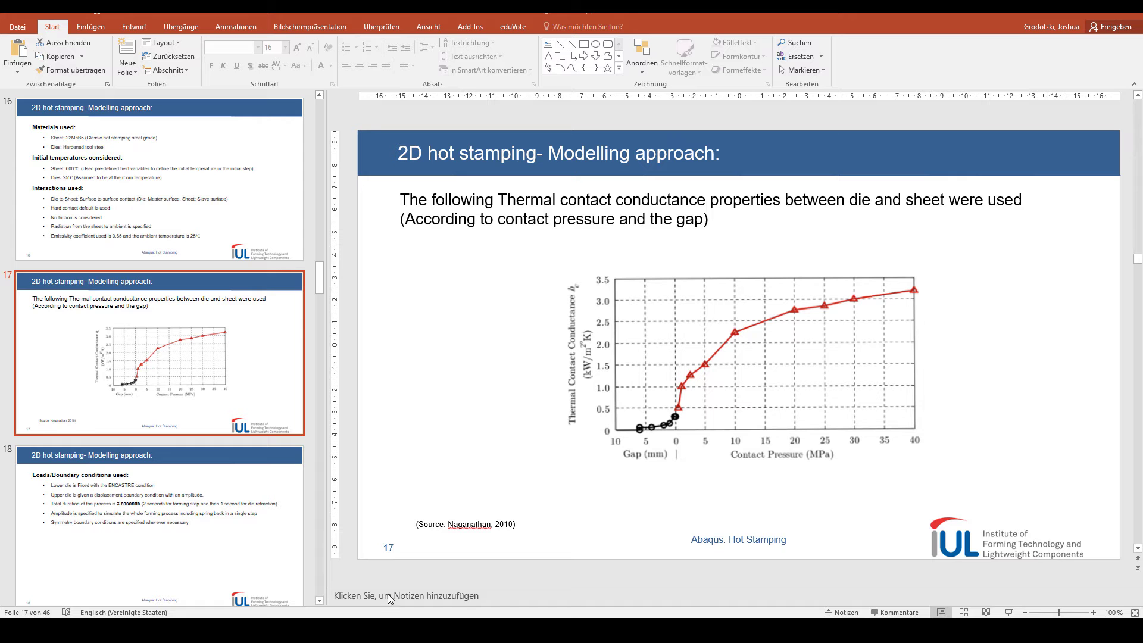
{"action": "left_click", "coordinate": [392, 597]}
{"action": "left_click", "coordinate": [1008, 612]}
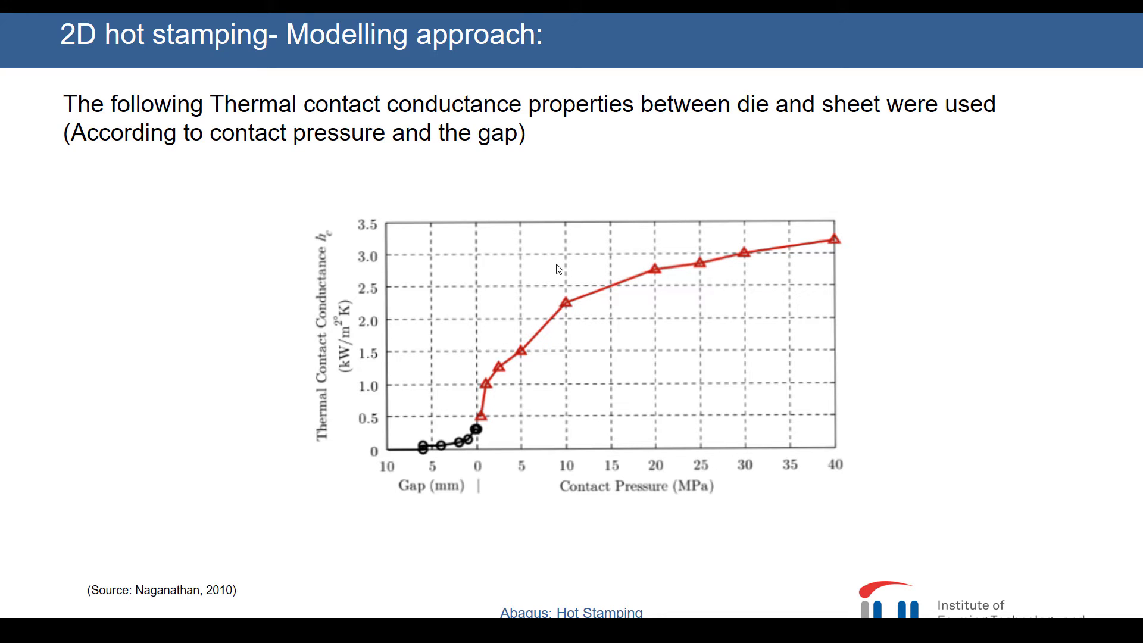
{"action": "key", "text": "Escape"}
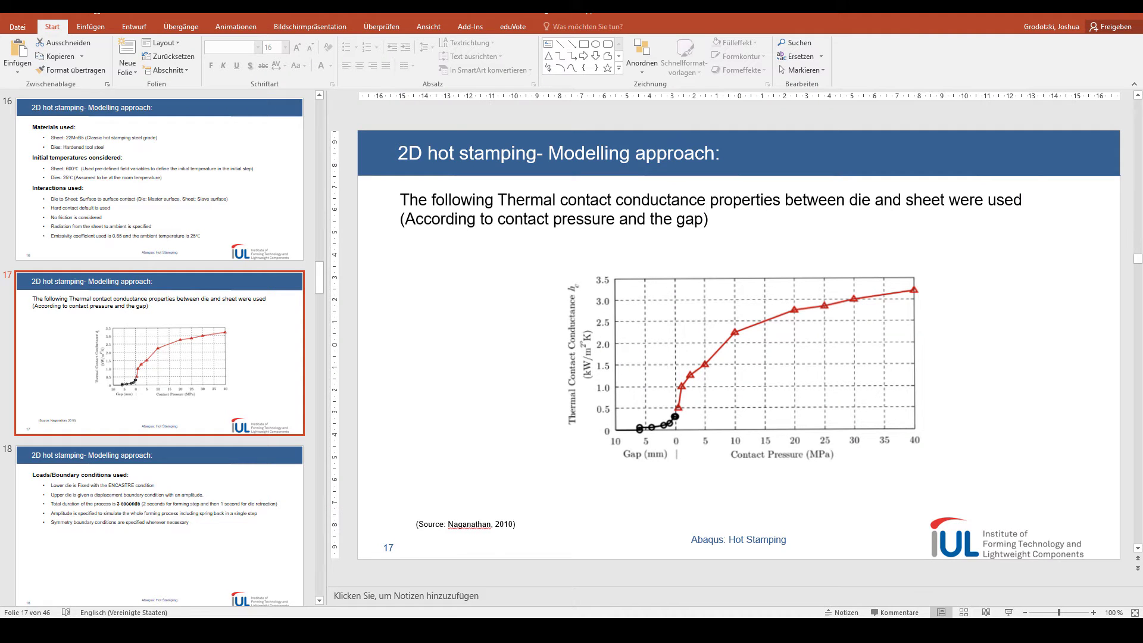
{"action": "key", "text": "alt+Tab"}
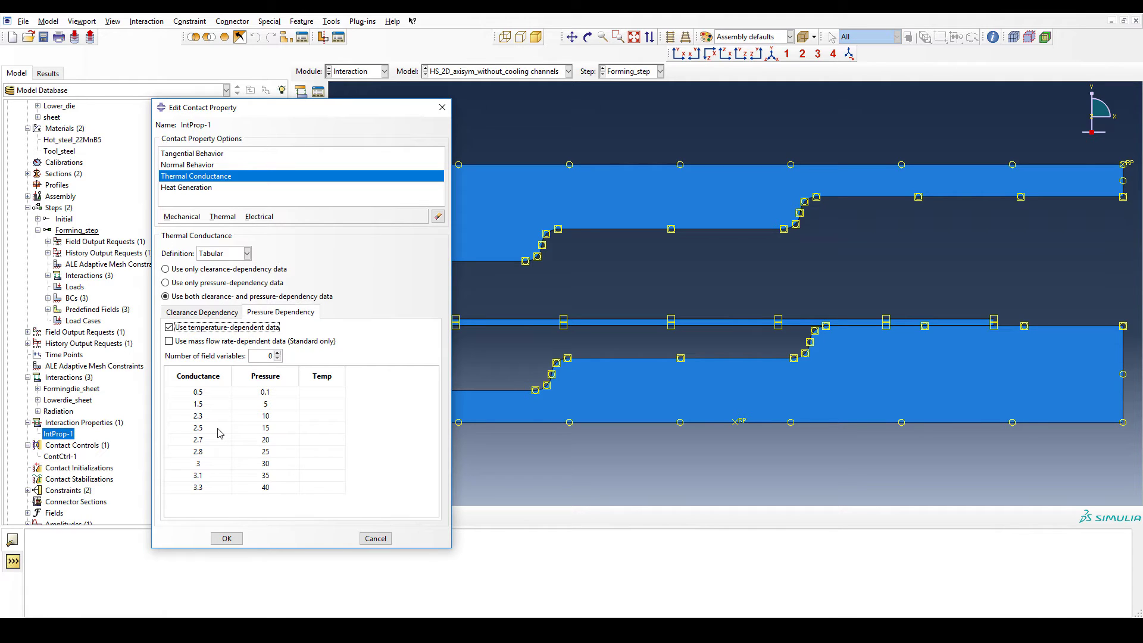
{"action": "left_click", "coordinate": [255, 329]}
- Check the Heat Generation settings of IntProp-1, then delete that option and save the contact property
{"action": "left_click", "coordinate": [203, 189]}
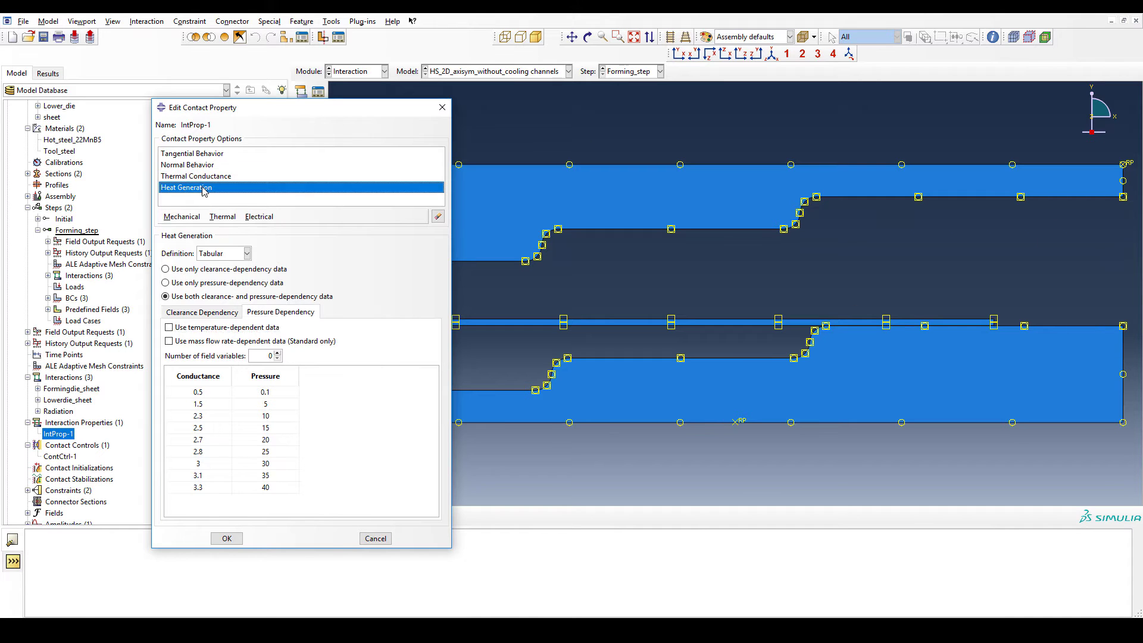
{"action": "left_click_drag", "start_coordinate": [325, 111], "coordinate": [550, 124]}
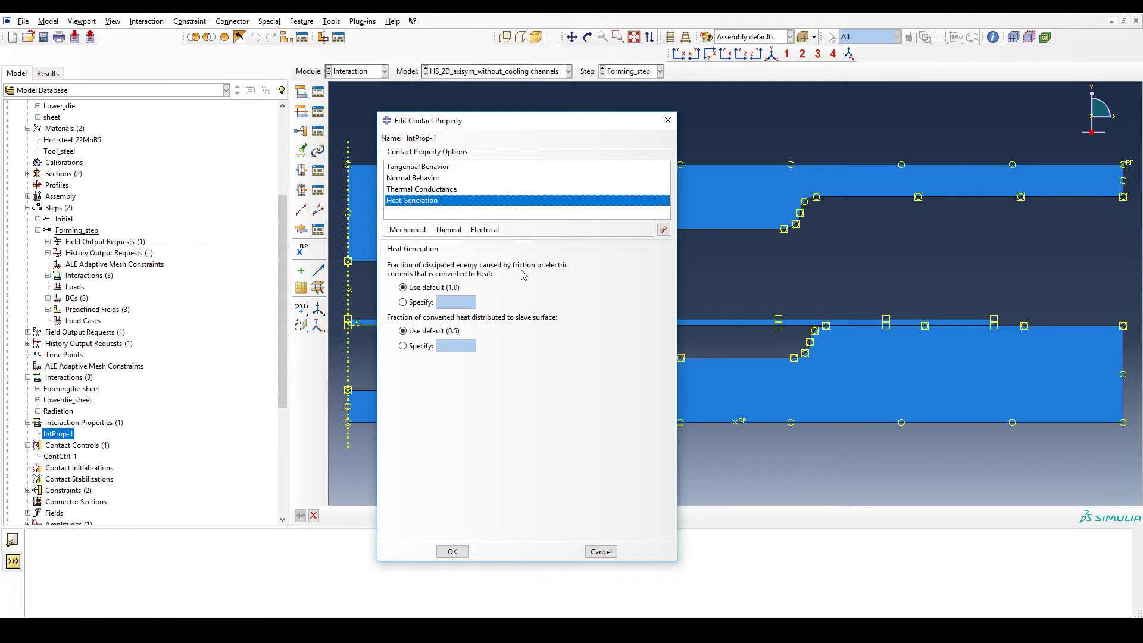
{"action": "left_click", "coordinate": [430, 302]}
{"action": "left_click", "coordinate": [427, 289]}
{"action": "left_click", "coordinate": [664, 230]}
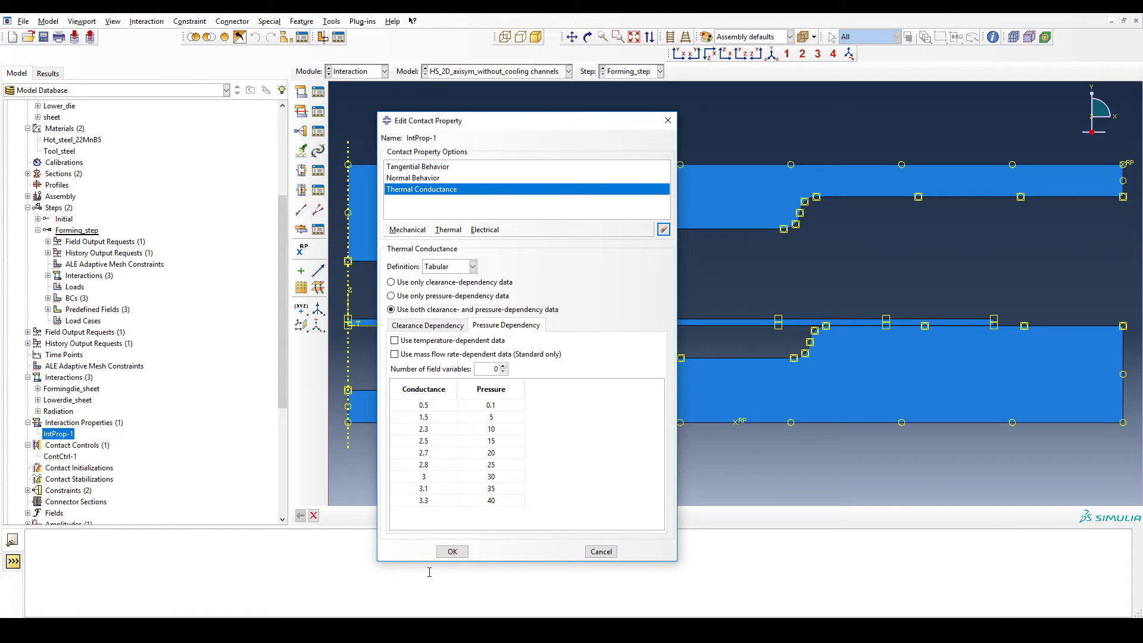
{"action": "left_click", "coordinate": [452, 552]}
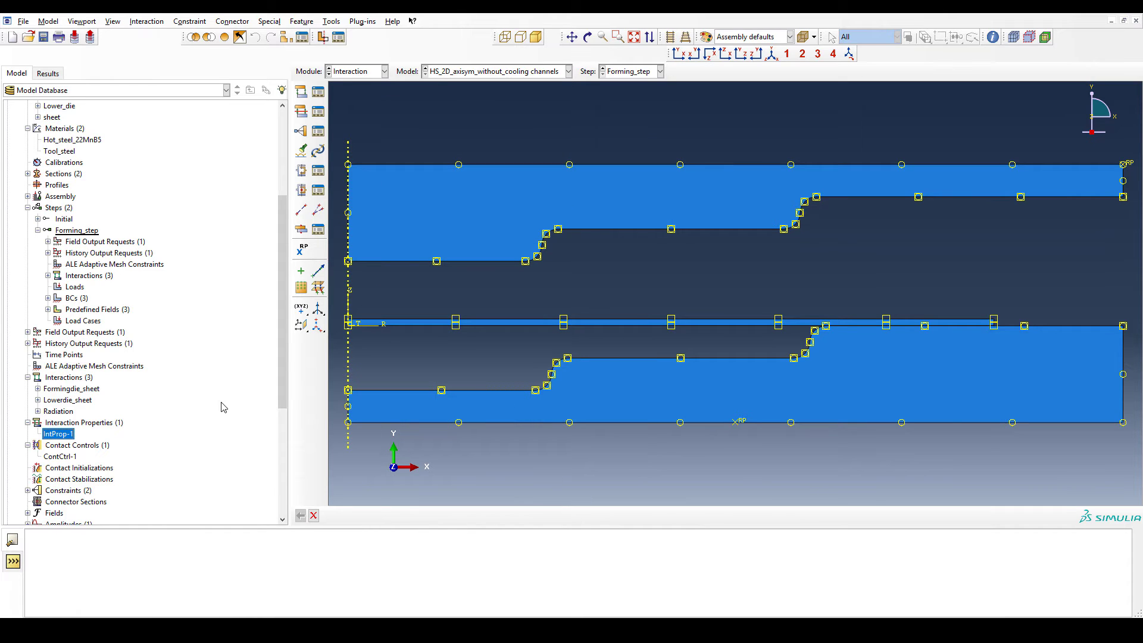
- Review the stabilization settings of contact control ContCtrl-1, comparing no stabilization with automatic stabilization, and keep the automatic option
{"action": "scroll", "coordinate": [187, 368], "scroll_direction": "down", "scroll_amount": 1}
{"action": "scroll", "coordinate": [187, 369], "scroll_direction": "down", "scroll_amount": 1}
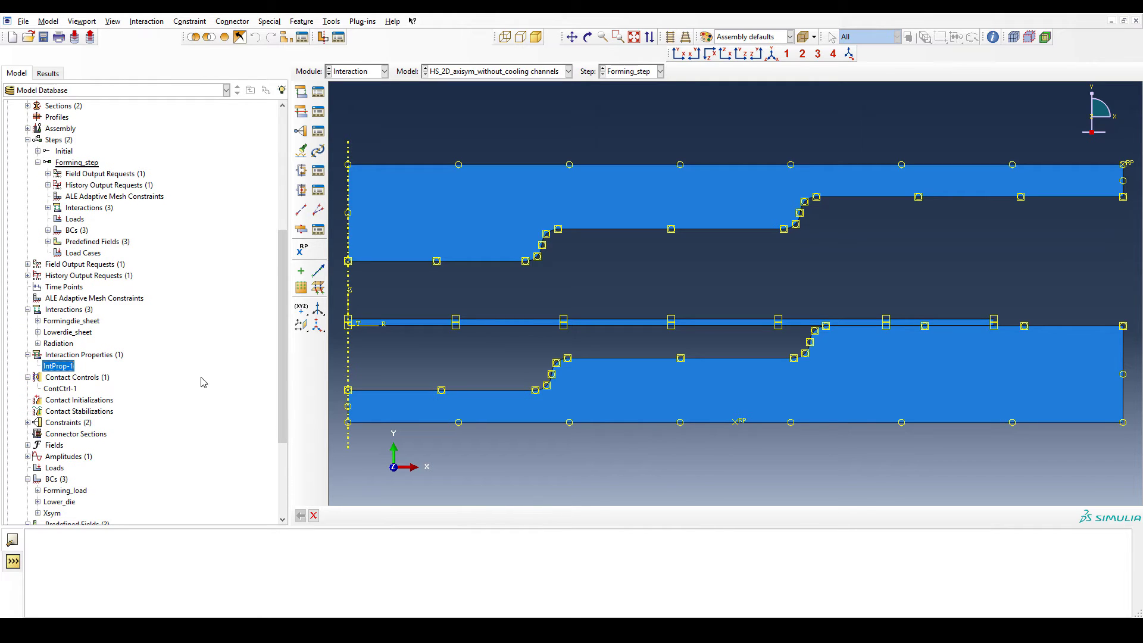
{"action": "double_click", "coordinate": [63, 390]}
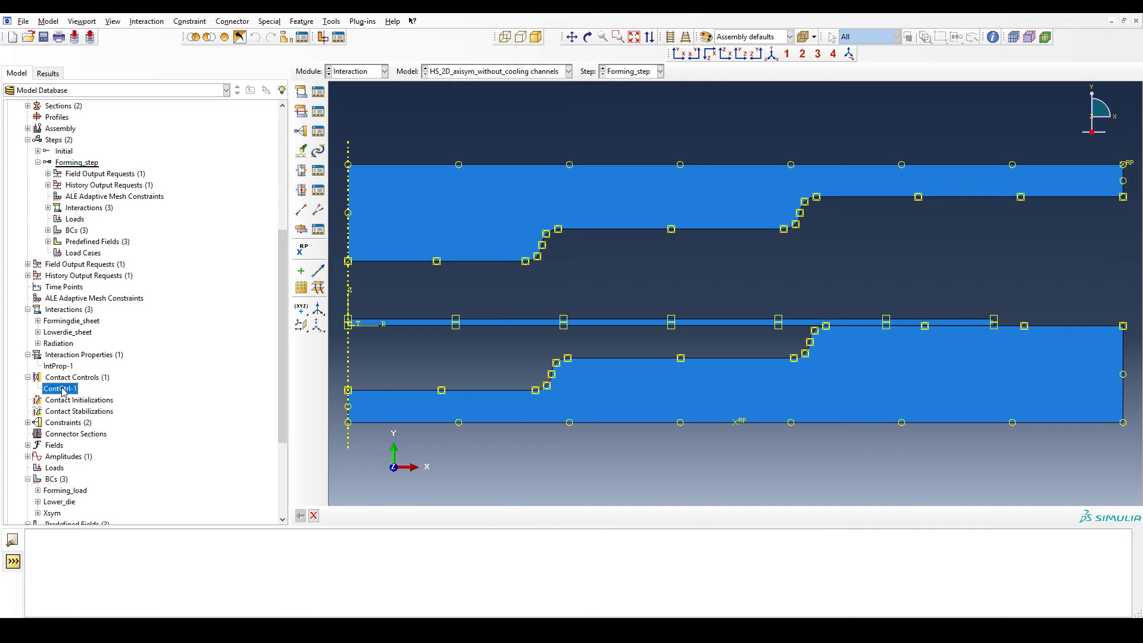
{"action": "left_click_drag", "start_coordinate": [440, 222], "coordinate": [529, 164]}
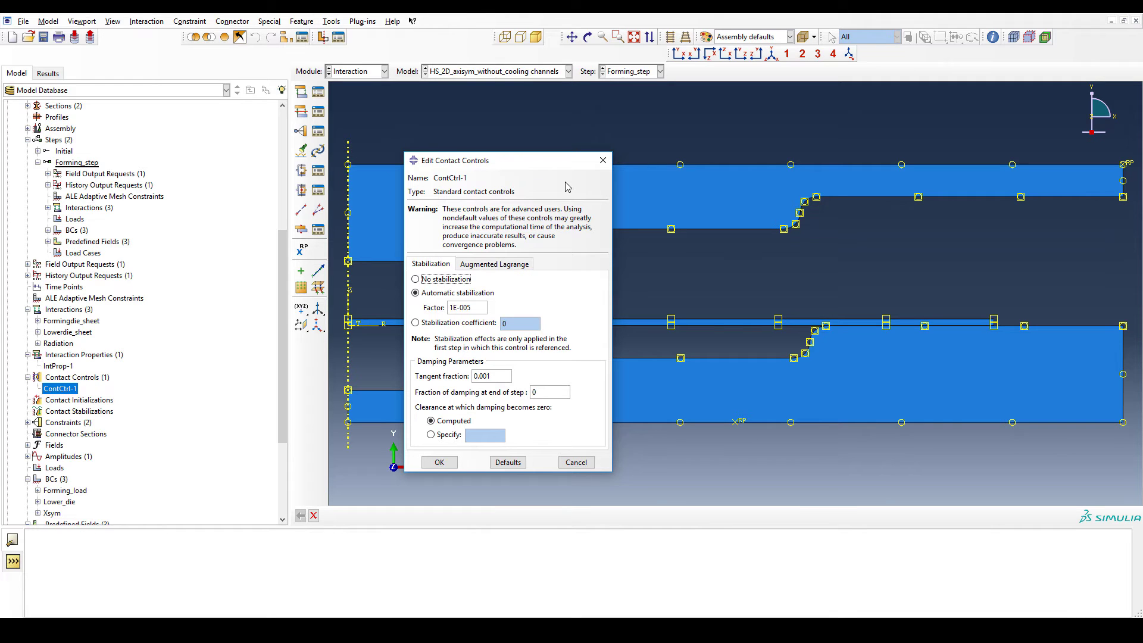
{"action": "left_click", "coordinate": [443, 280]}
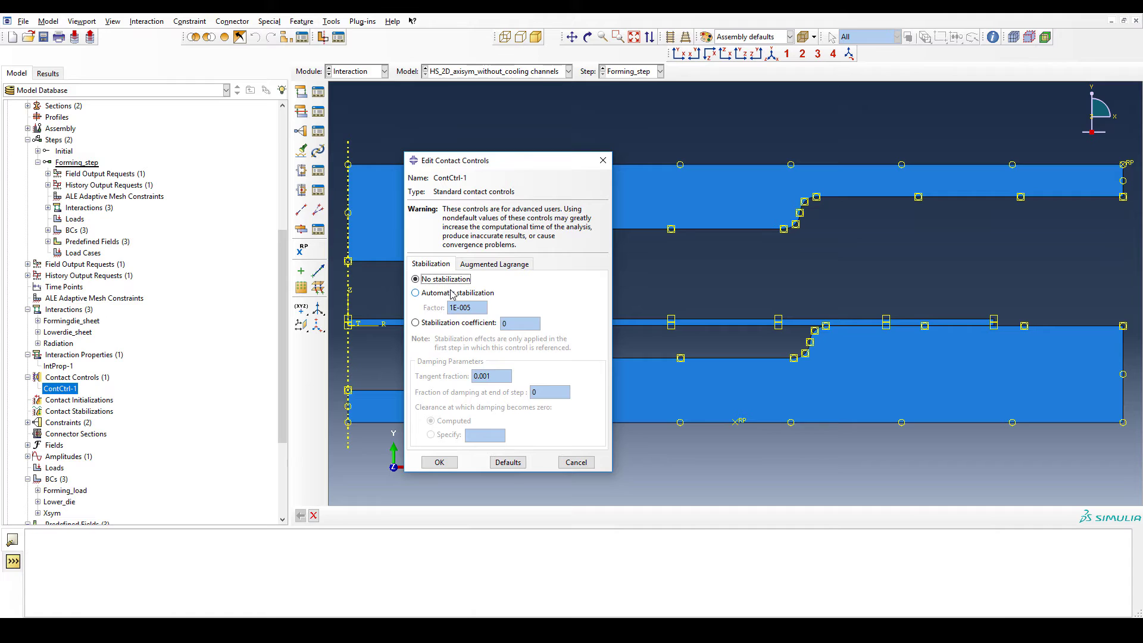
{"action": "left_click", "coordinate": [452, 293]}
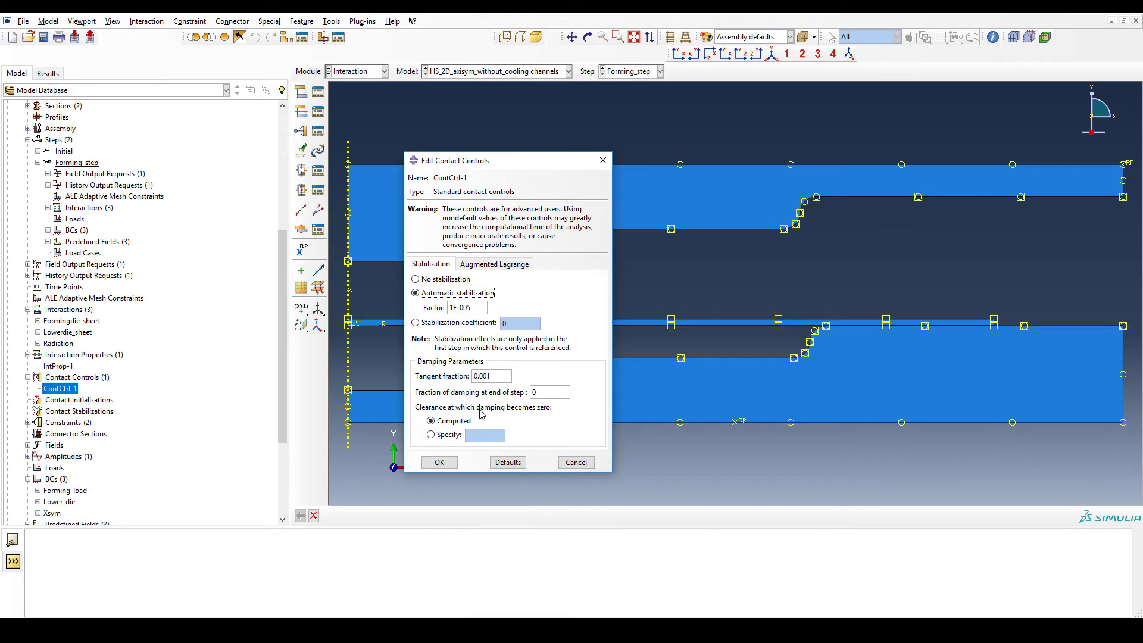
{"action": "left_click", "coordinate": [440, 462]}
- Switch to the Load module and review the Lower_die boundary condition defined in the Initial step
{"action": "scroll", "coordinate": [227, 352], "scroll_direction": "down", "scroll_amount": 2}
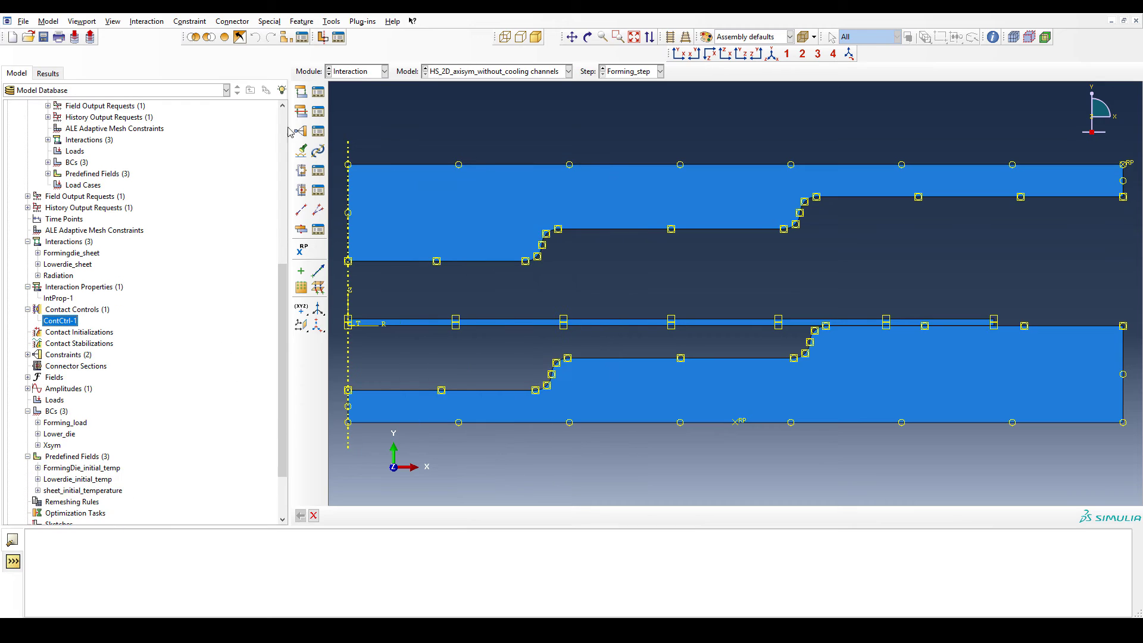
{"action": "left_click", "coordinate": [373, 71]}
{"action": "left_click", "coordinate": [368, 141]}
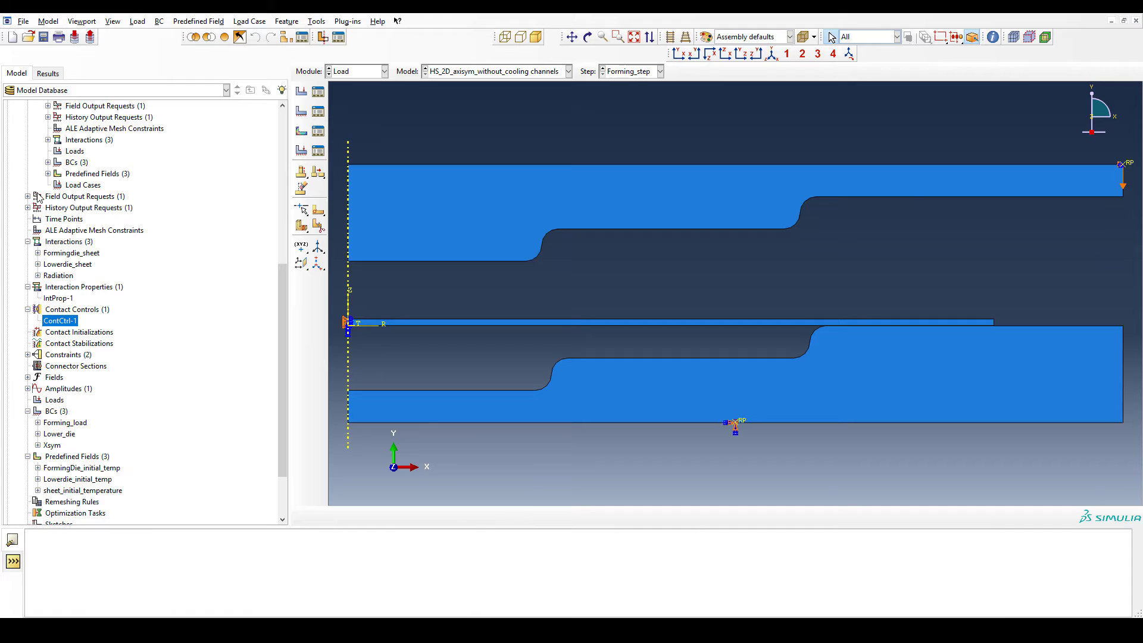
{"action": "scroll", "coordinate": [39, 197], "scroll_direction": "down", "scroll_amount": 1}
{"action": "scroll", "coordinate": [45, 184], "scroll_direction": "up", "scroll_amount": 3}
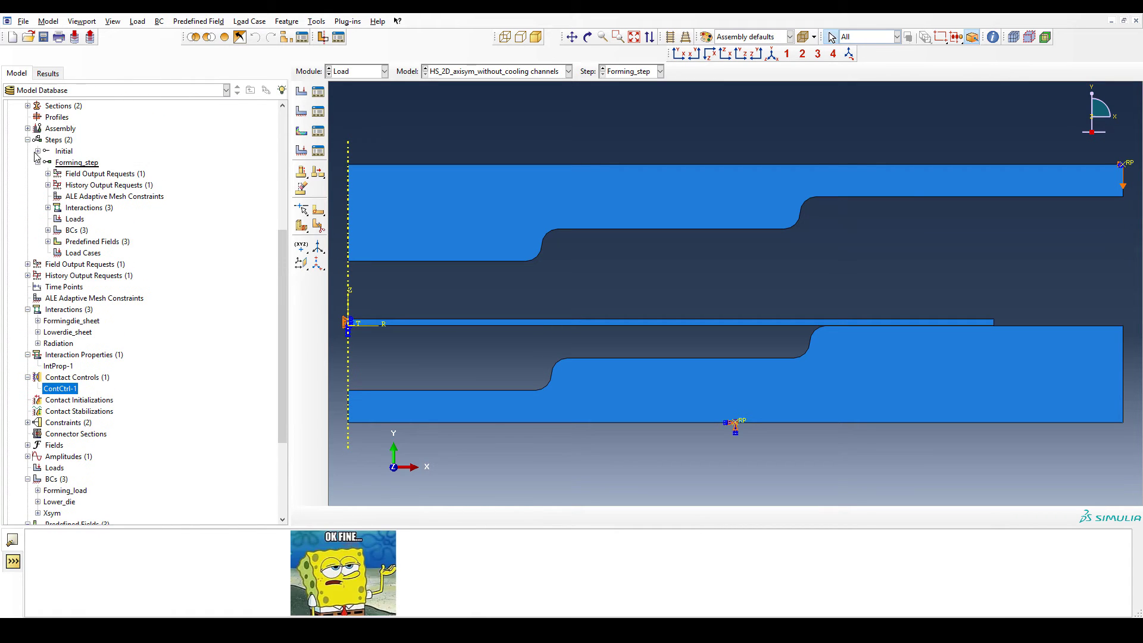
{"action": "left_click", "coordinate": [37, 150]}
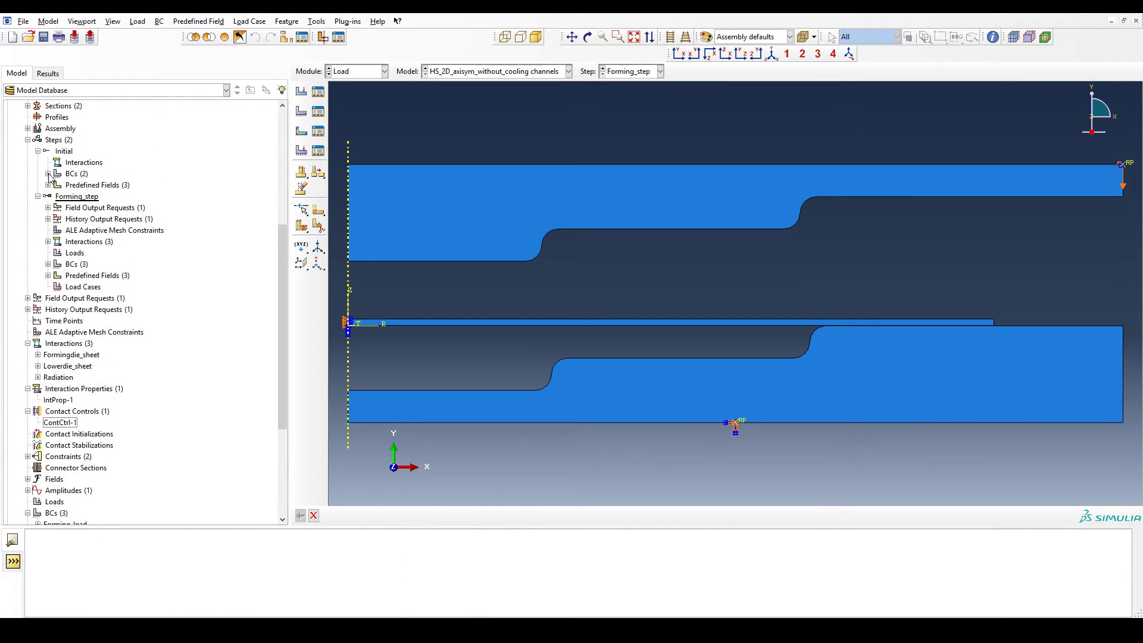
{"action": "left_click", "coordinate": [48, 174]}
{"action": "left_click", "coordinate": [93, 186]}
{"action": "double_click", "coordinate": [93, 186]}
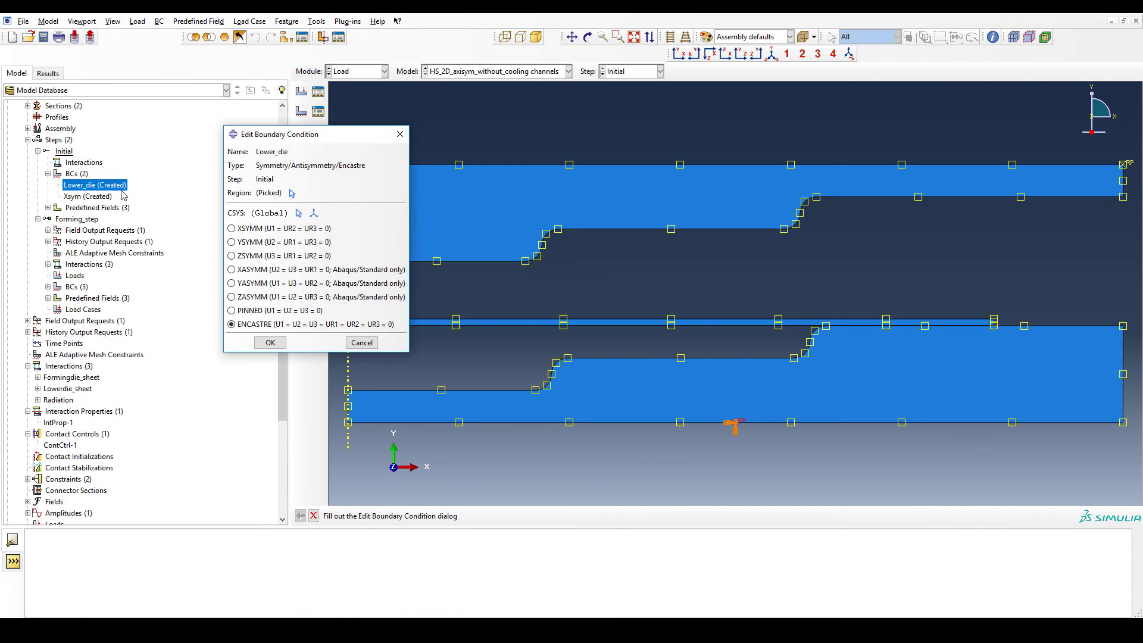
{"action": "left_click_drag", "start_coordinate": [316, 151], "coordinate": [272, 167]}
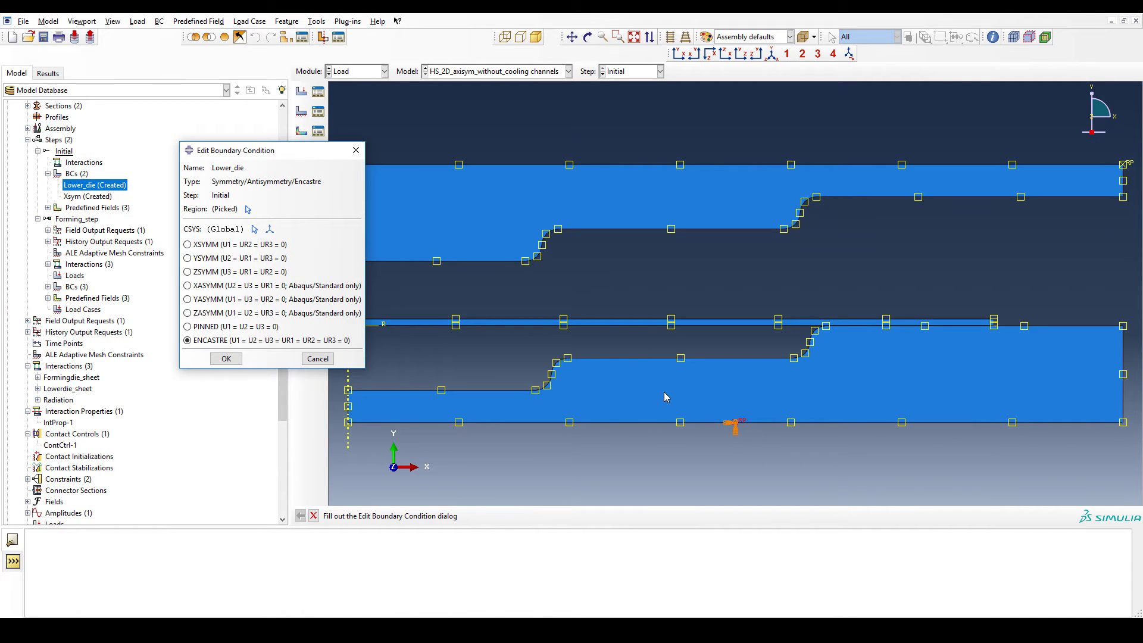
{"action": "left_click", "coordinate": [227, 359]}
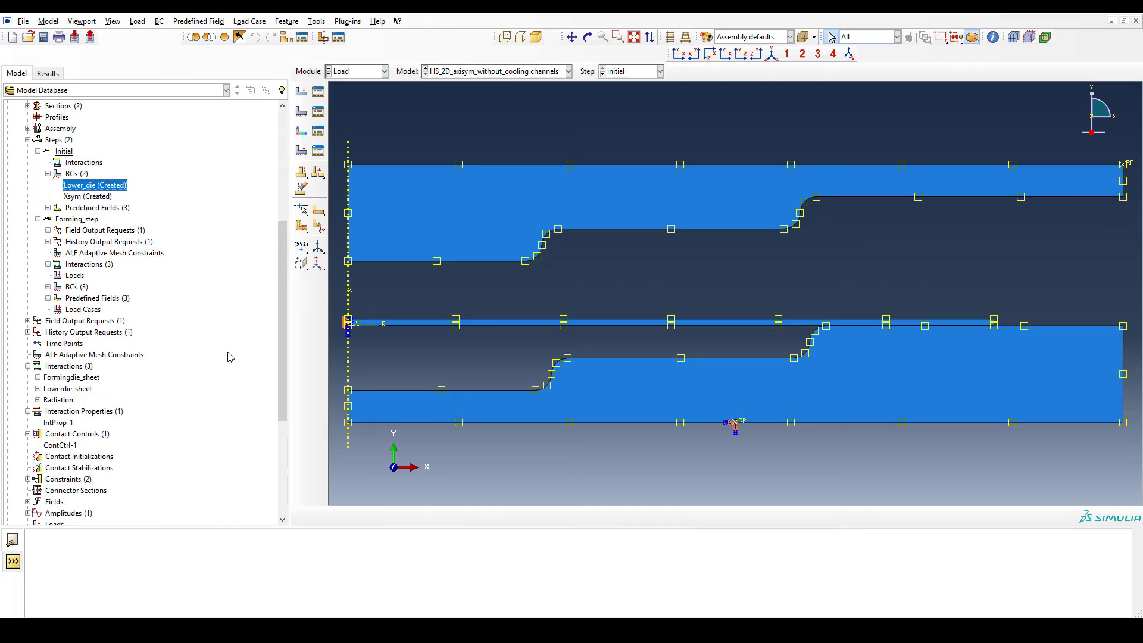
- Review the symmetry type assigned in the Xsym boundary condition of the Initial step
{"action": "left_click", "coordinate": [104, 197]}
{"action": "double_click", "coordinate": [105, 197]}
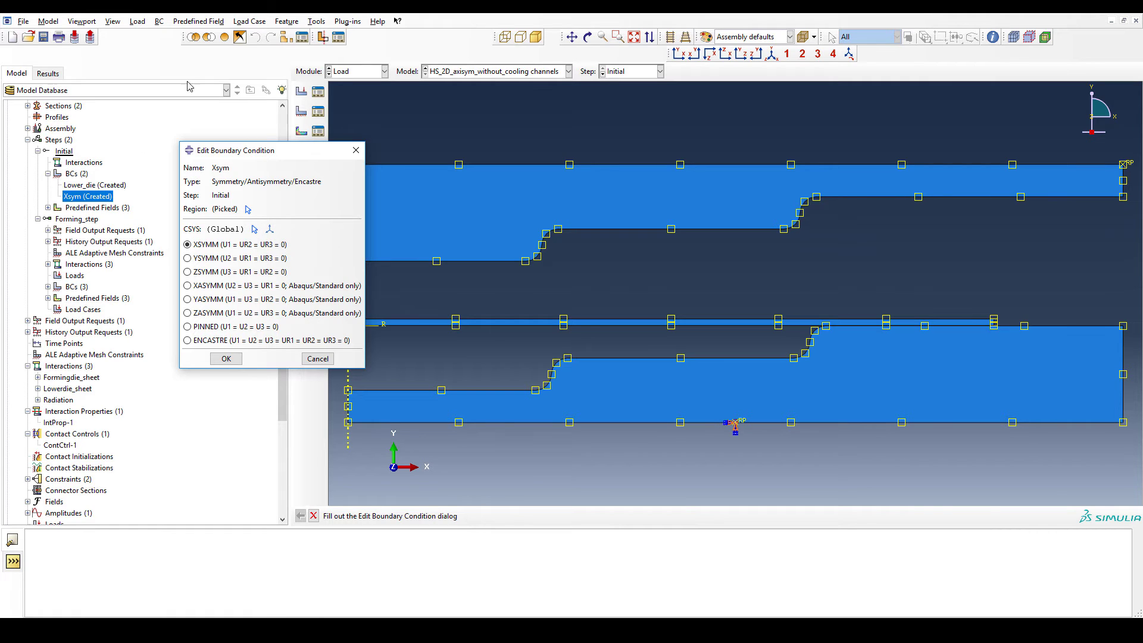
{"action": "left_click_drag", "start_coordinate": [297, 156], "coordinate": [292, 172]}
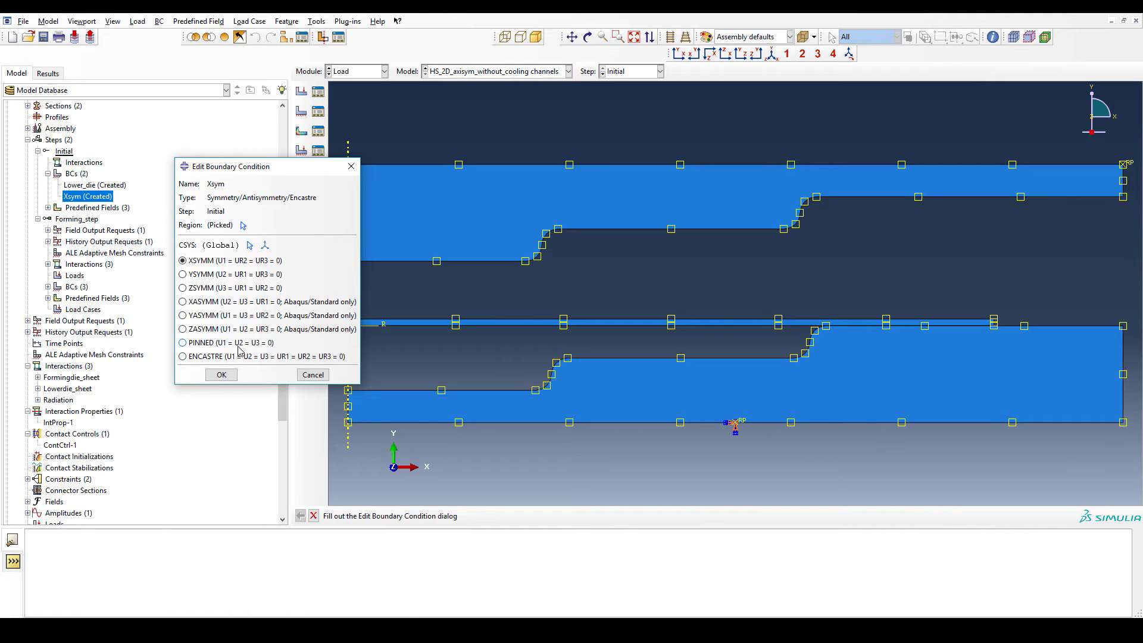
{"action": "left_click", "coordinate": [221, 375]}
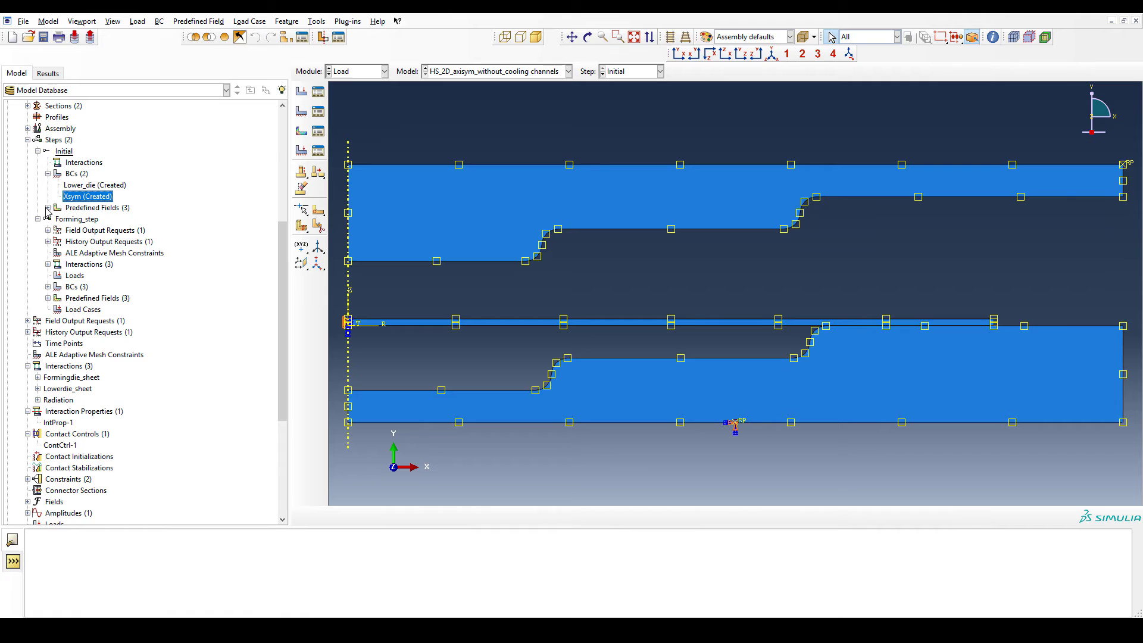
- Expand the model's constraints and open the Formingdie constraint for inspection
{"action": "scroll", "coordinate": [94, 352], "scroll_direction": "down", "scroll_amount": 2}
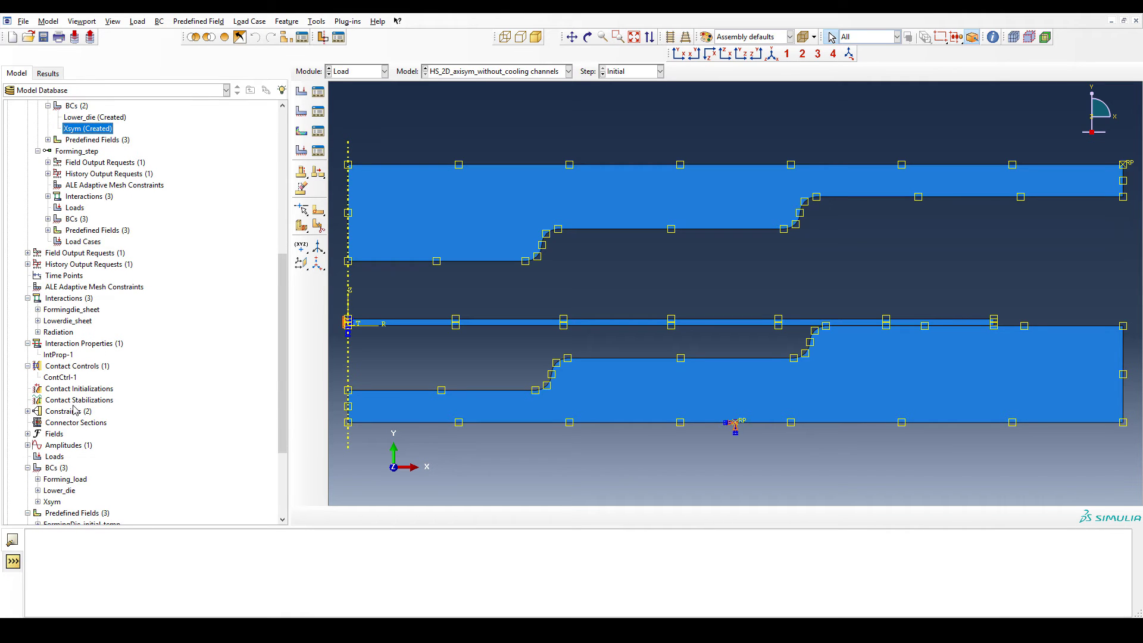
{"action": "left_click", "coordinate": [27, 411]}
{"action": "left_click", "coordinate": [62, 423]}
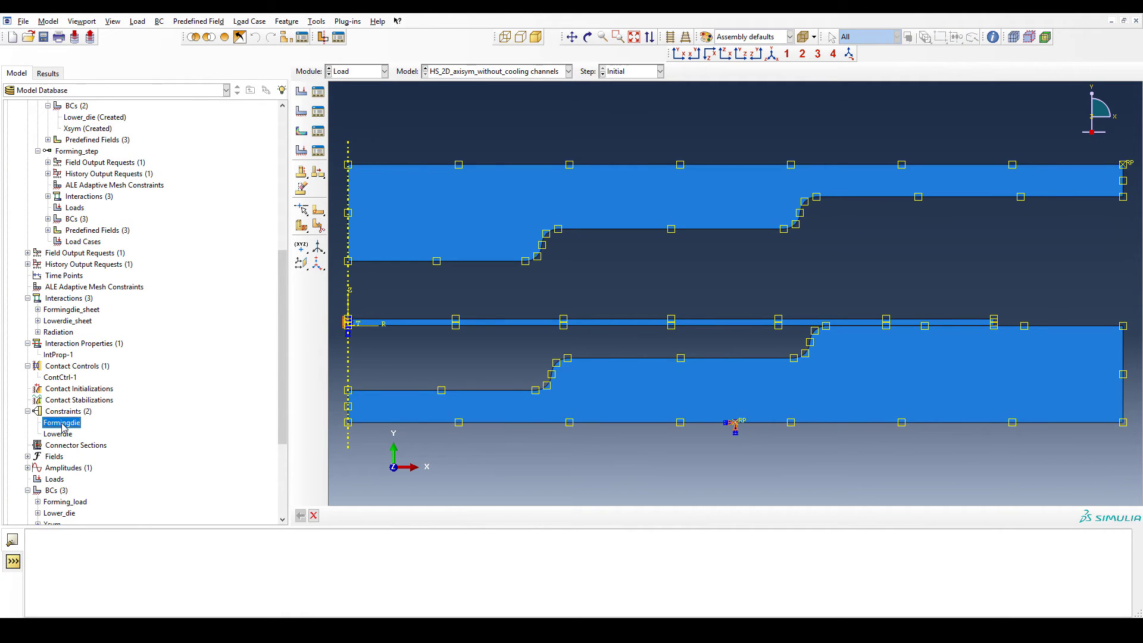
{"action": "double_click", "coordinate": [62, 423]}
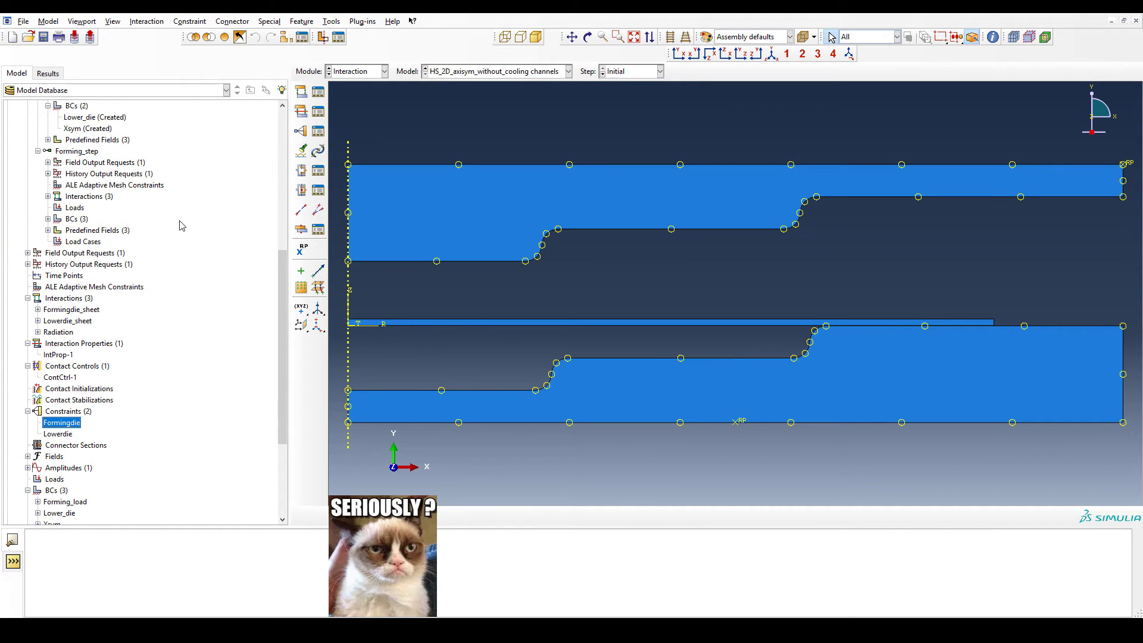
- Review the FormingDie_initial_temp predefined field in the Initial step, including its distribution options, and keep direct specification
{"action": "scroll", "coordinate": [169, 223], "scroll_direction": "up", "scroll_amount": 2}
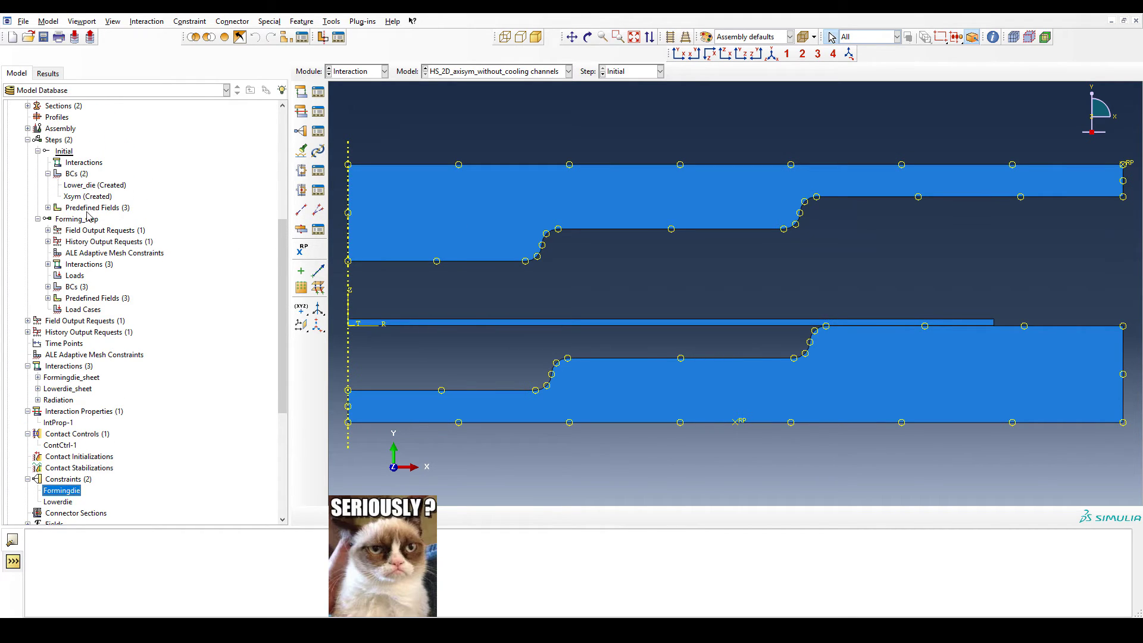
{"action": "left_click", "coordinate": [49, 208]}
{"action": "left_click", "coordinate": [100, 219]}
{"action": "double_click", "coordinate": [100, 219]}
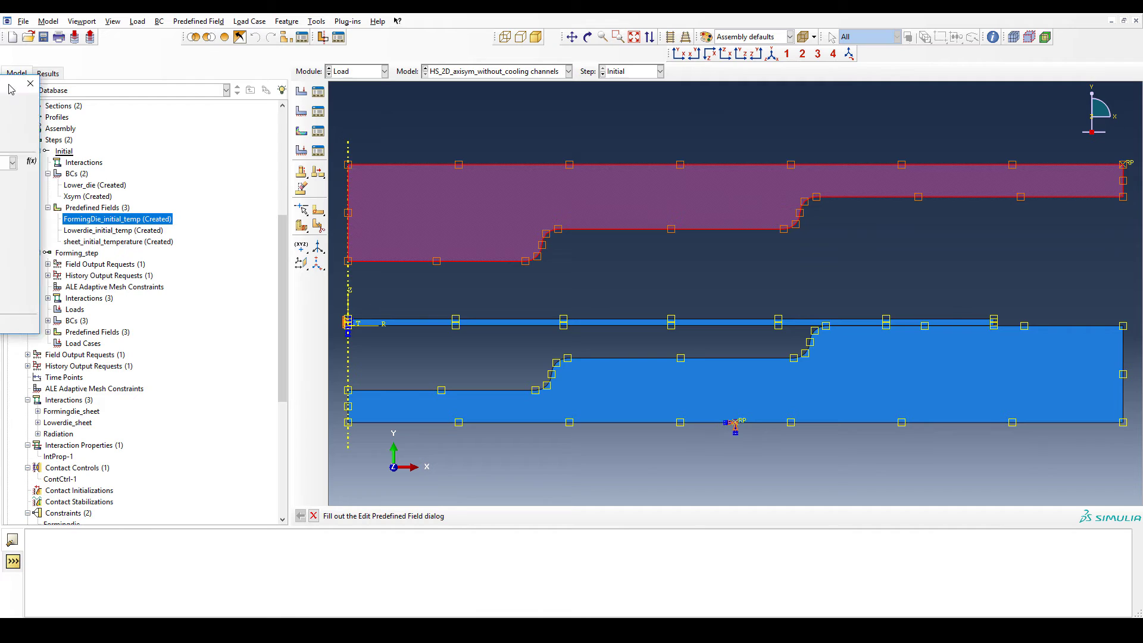
{"action": "left_click_drag", "start_coordinate": [495, 129], "coordinate": [299, 247]}
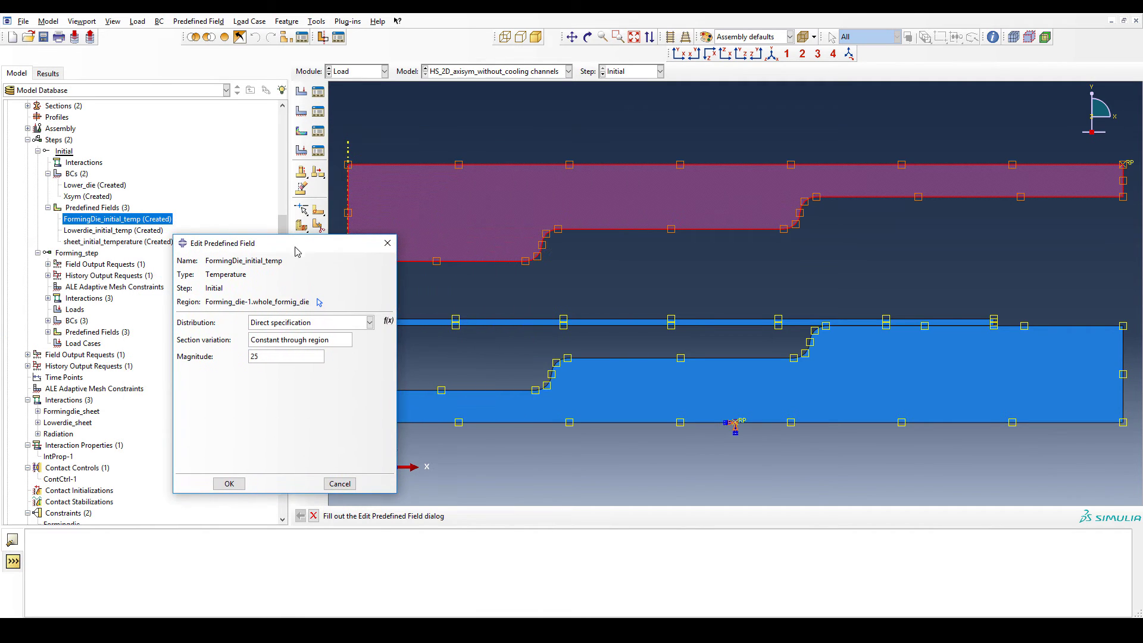
{"action": "left_click", "coordinate": [365, 330]}
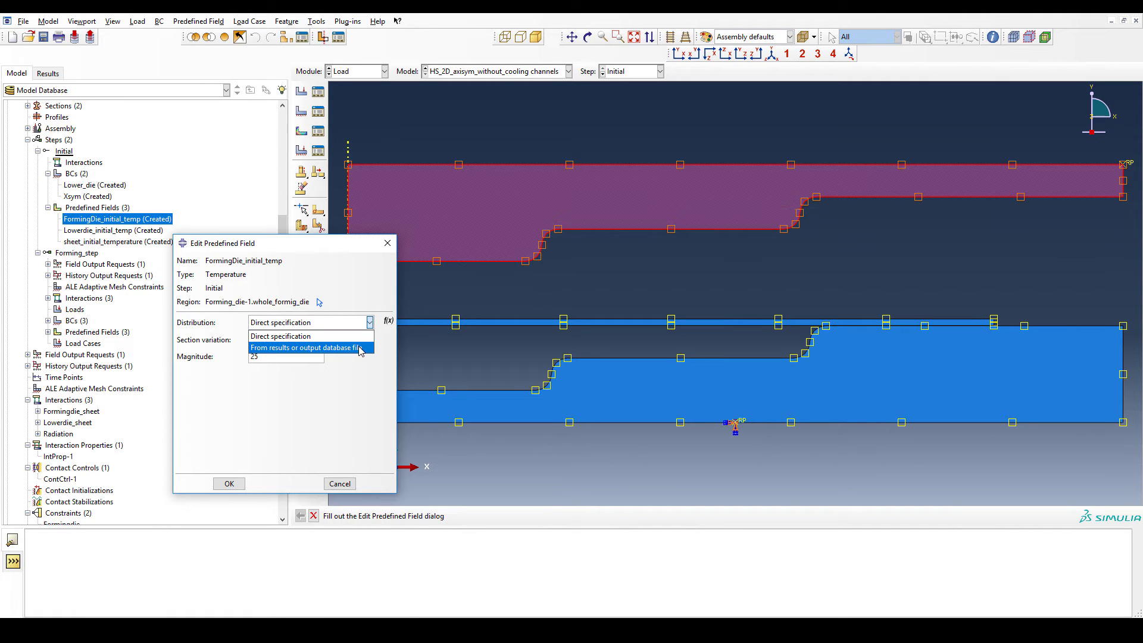
{"action": "left_click", "coordinate": [356, 339]}
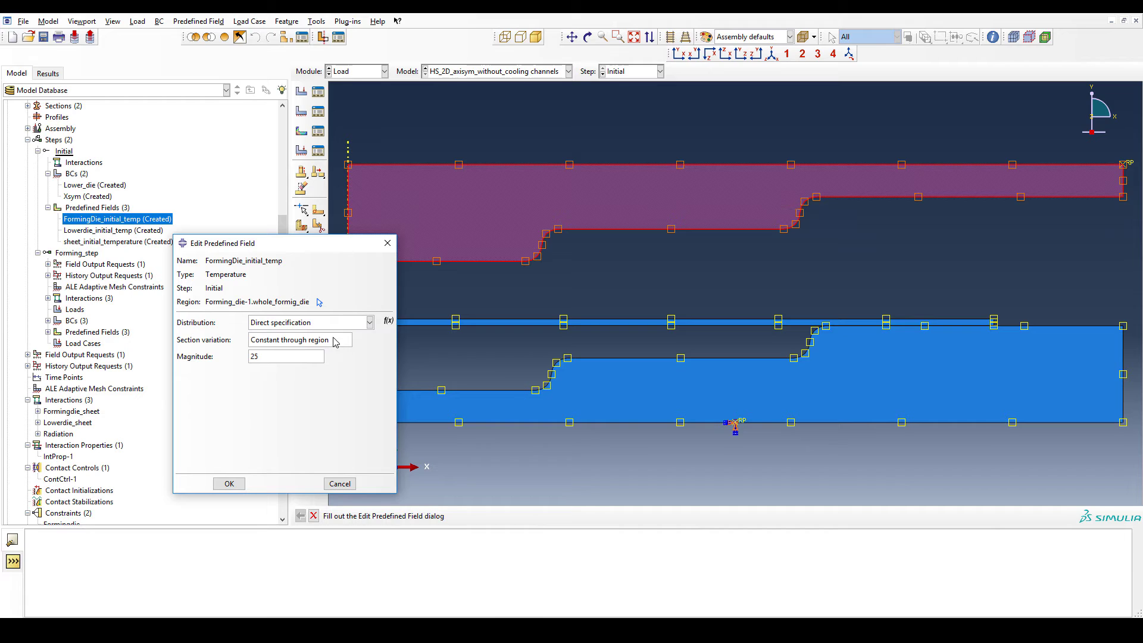
{"action": "left_click_drag", "start_coordinate": [330, 244], "coordinate": [327, 239]}
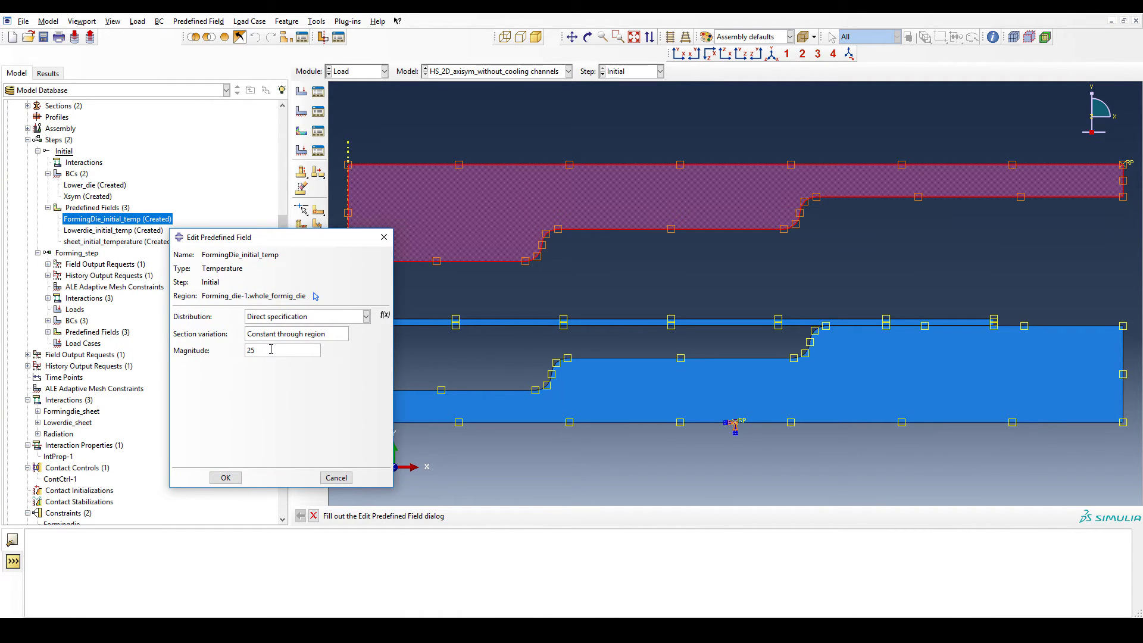
{"action": "left_click", "coordinate": [233, 479]}
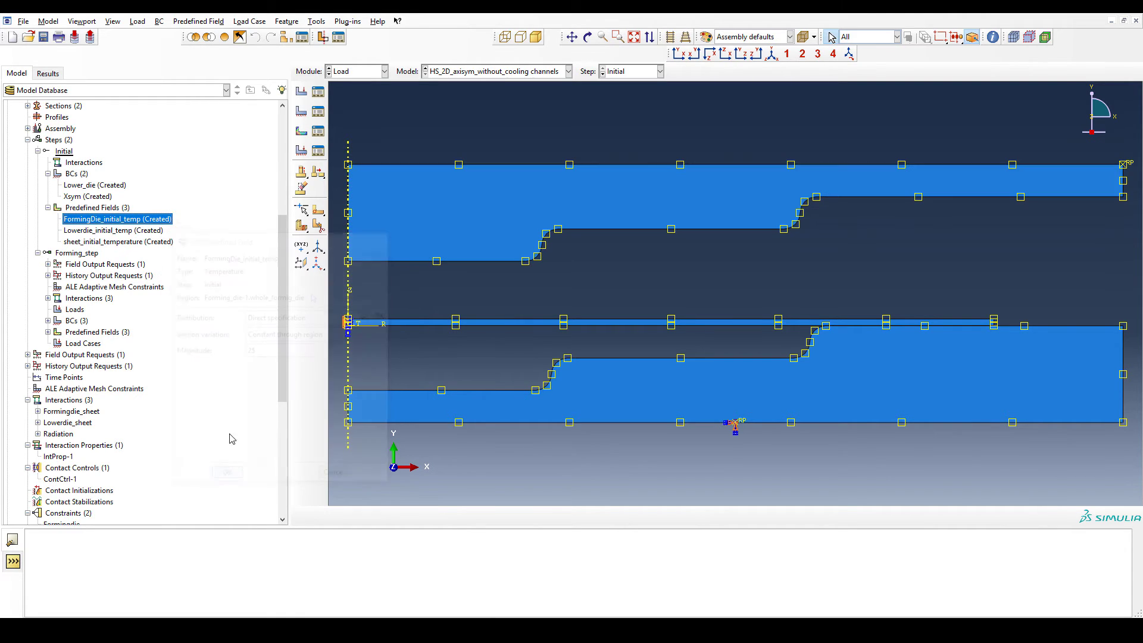
- Review the region and temperature magnitude of the Lowerdie_initial_temp and sheet_initial_temperature predefined fields
{"action": "double_click", "coordinate": [113, 230]}
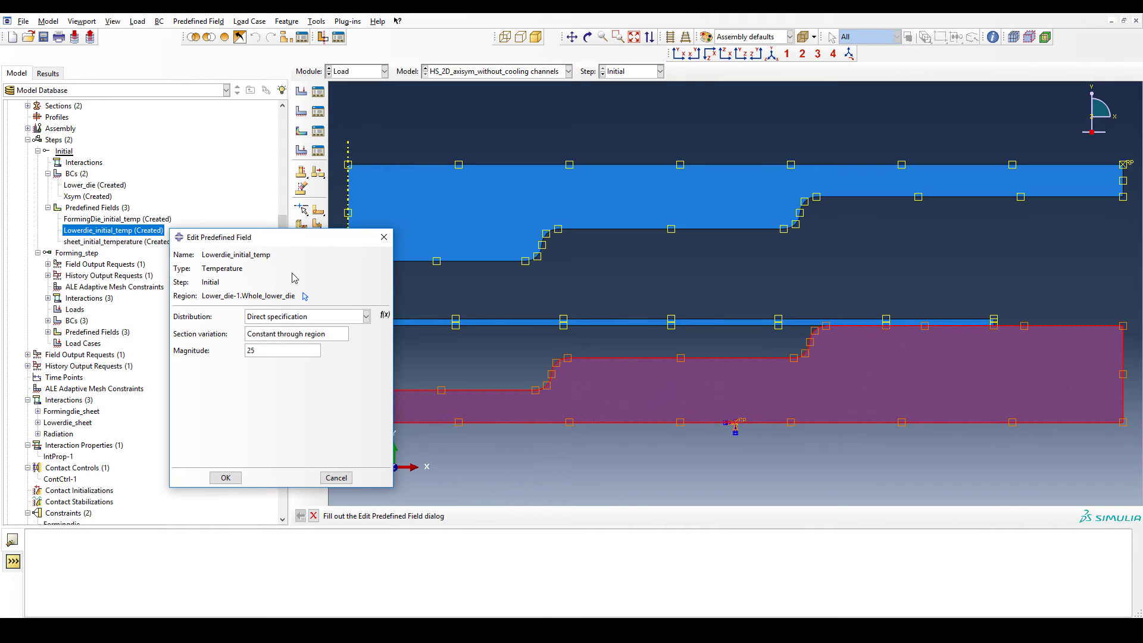
{"action": "left_click", "coordinate": [225, 477]}
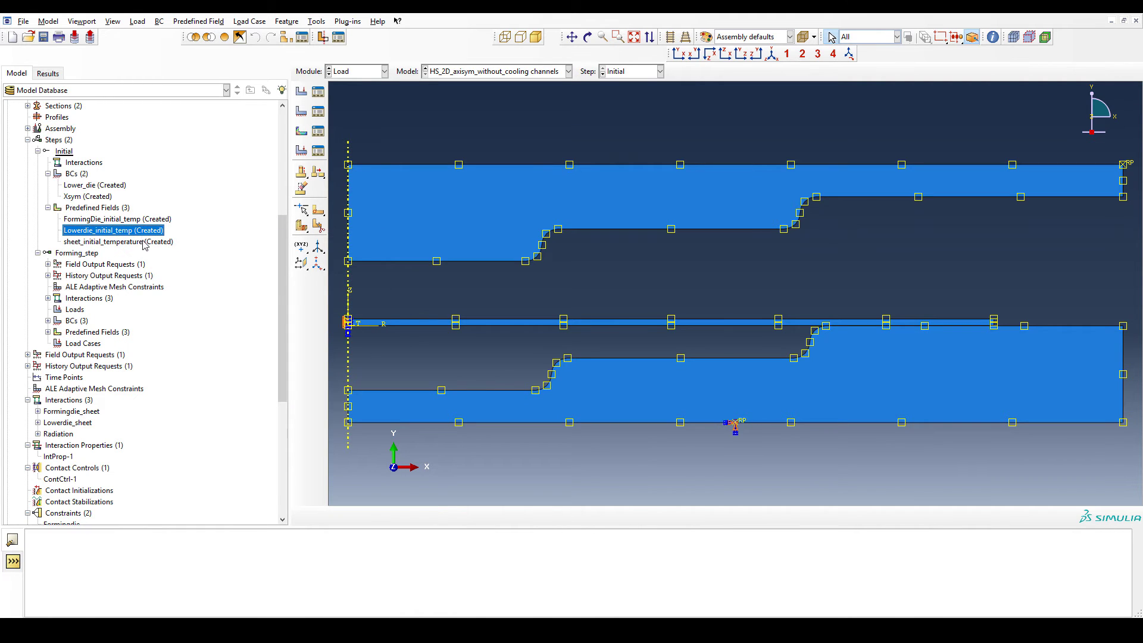
{"action": "double_click", "coordinate": [143, 242]}
{"action": "left_click_drag", "start_coordinate": [306, 244], "coordinate": [339, 233]}
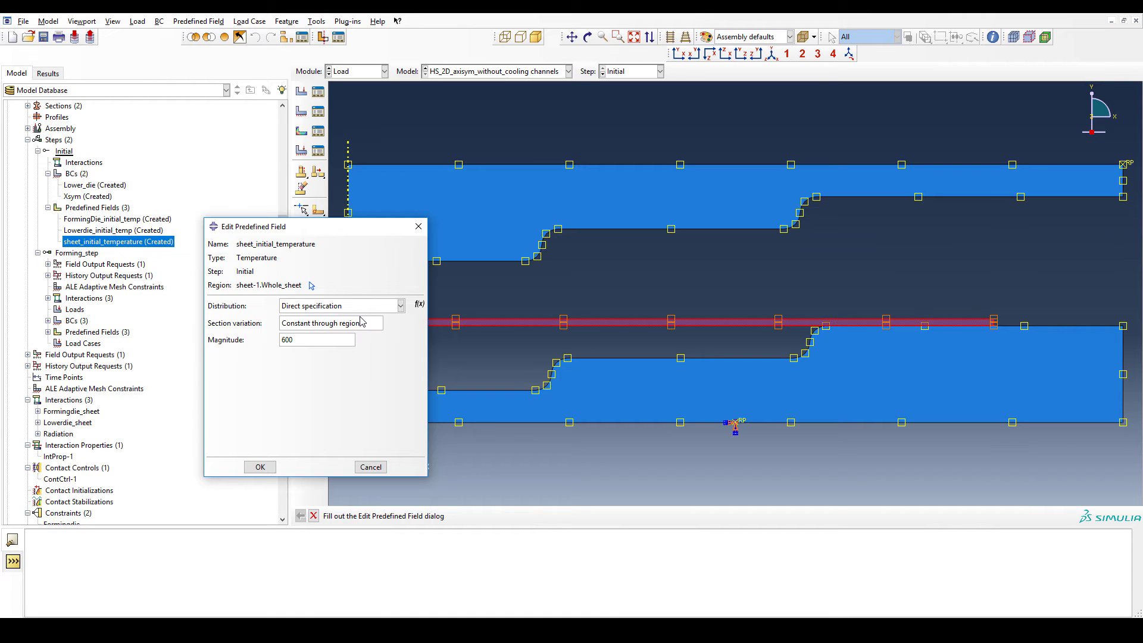
{"action": "left_click", "coordinate": [260, 467]}
- Check which predefined field categories and types the Initial step and Forming_step offer, including the Other category, without creating a new field
{"action": "scroll", "coordinate": [57, 405], "scroll_direction": "down", "scroll_amount": 5}
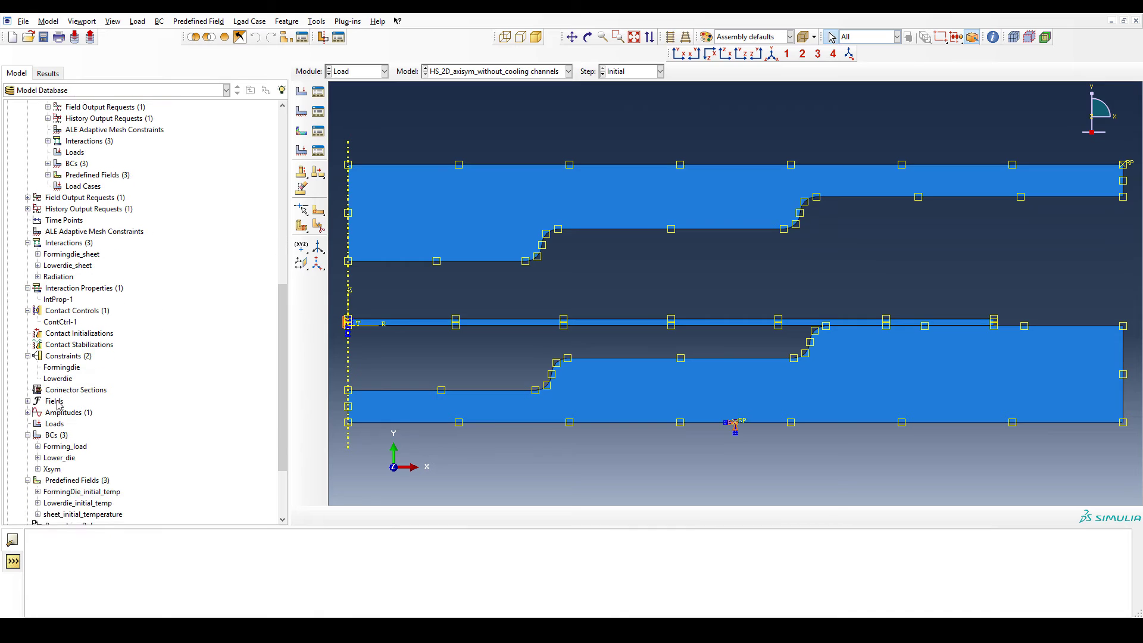
{"action": "scroll", "coordinate": [58, 405], "scroll_direction": "down", "scroll_amount": 3}
{"action": "double_click", "coordinate": [71, 382]}
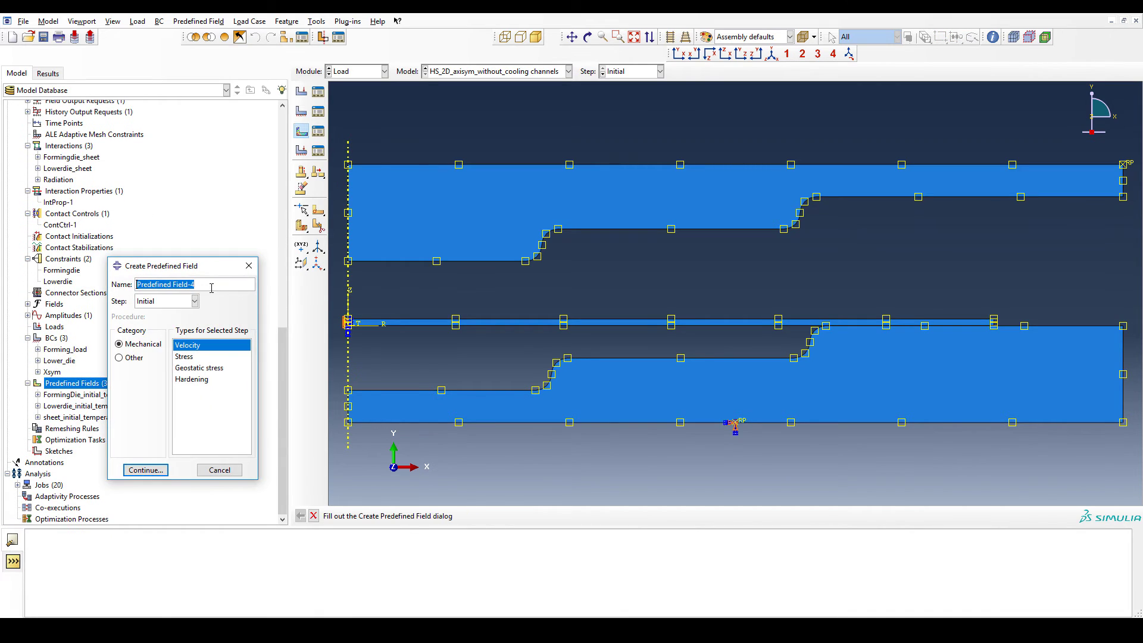
{"action": "left_click_drag", "start_coordinate": [208, 267], "coordinate": [417, 194]}
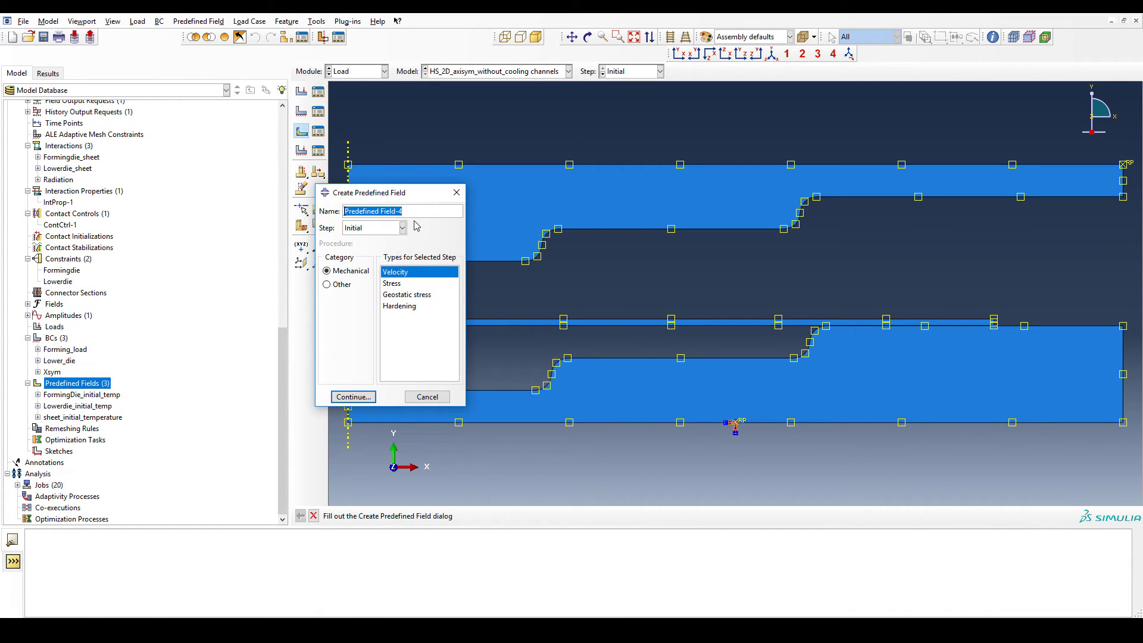
{"action": "left_click", "coordinate": [403, 228]}
{"action": "left_click", "coordinate": [384, 254]}
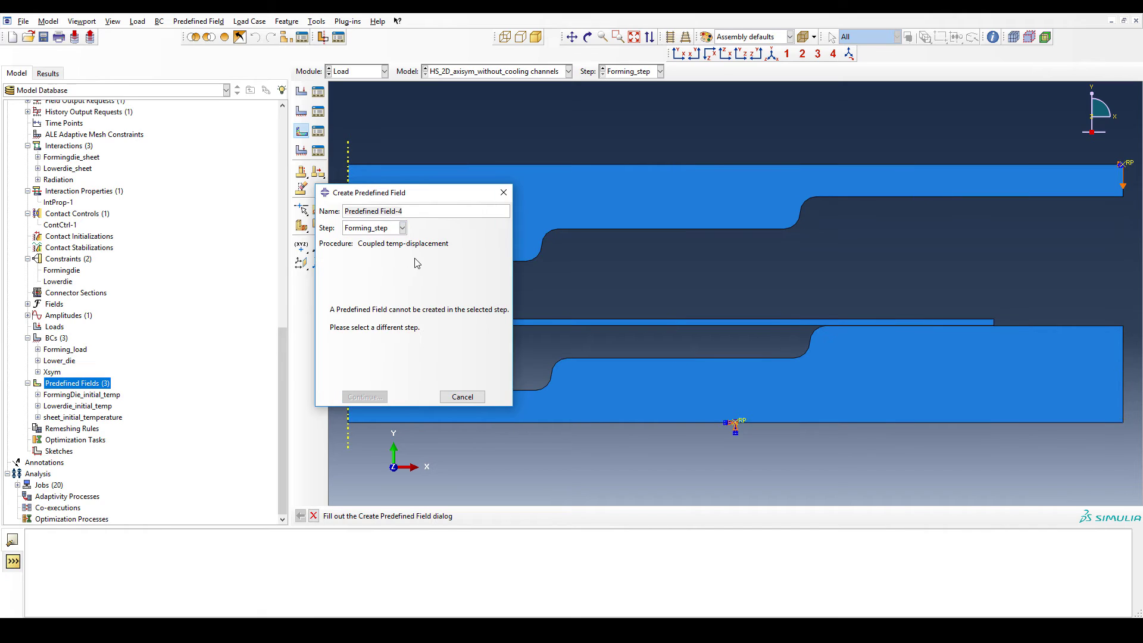
{"action": "left_click", "coordinate": [402, 228]}
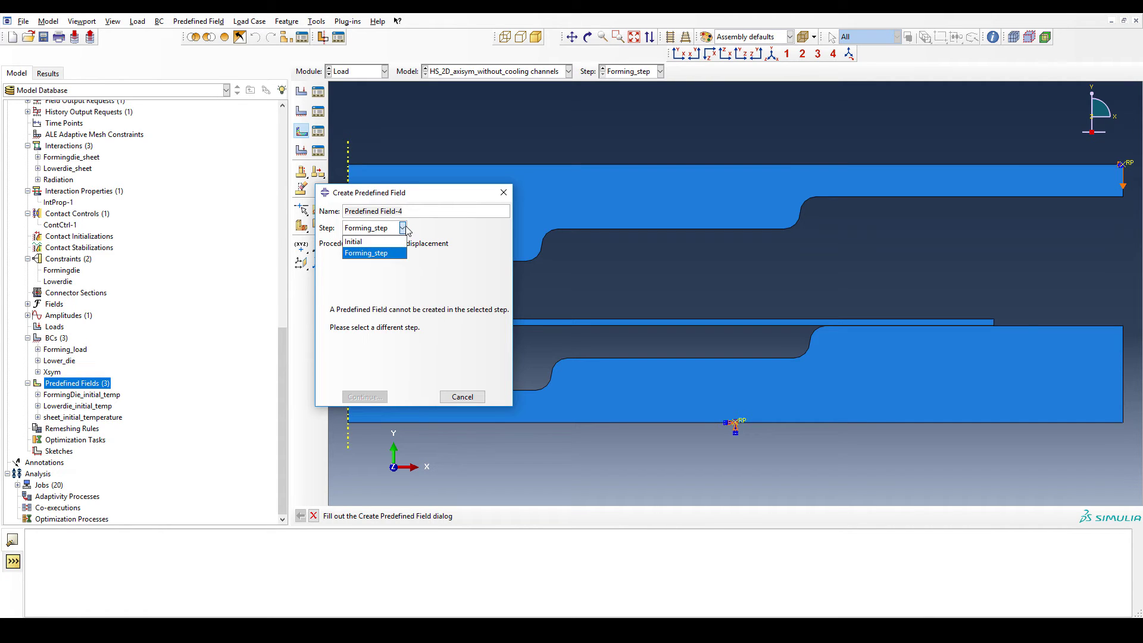
{"action": "left_click", "coordinate": [371, 241]}
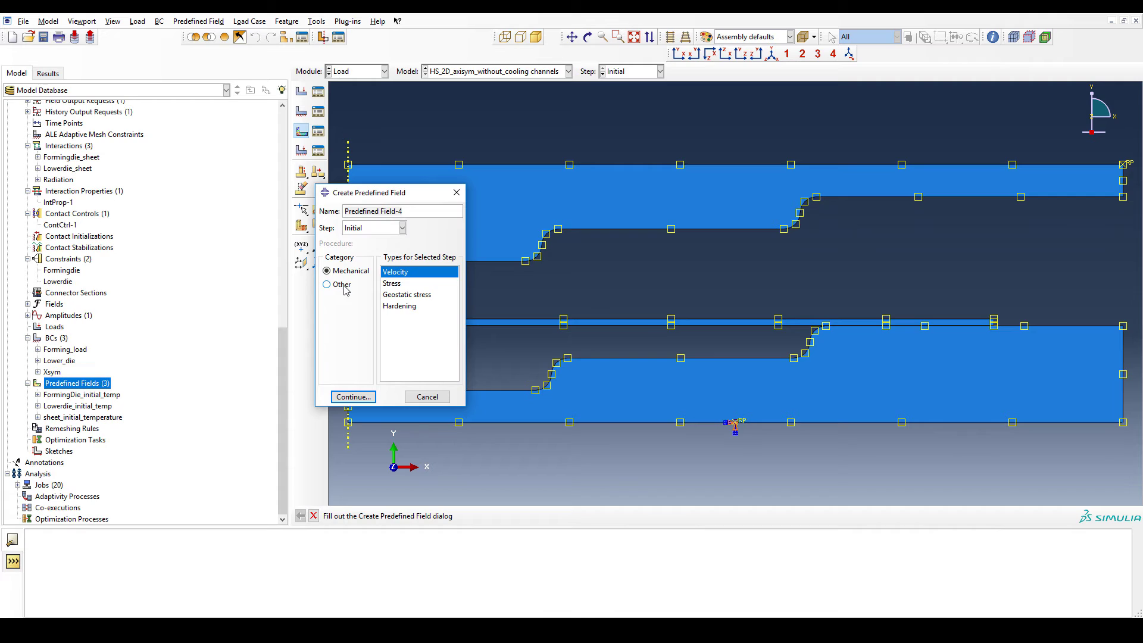
{"action": "left_click", "coordinate": [342, 288]}
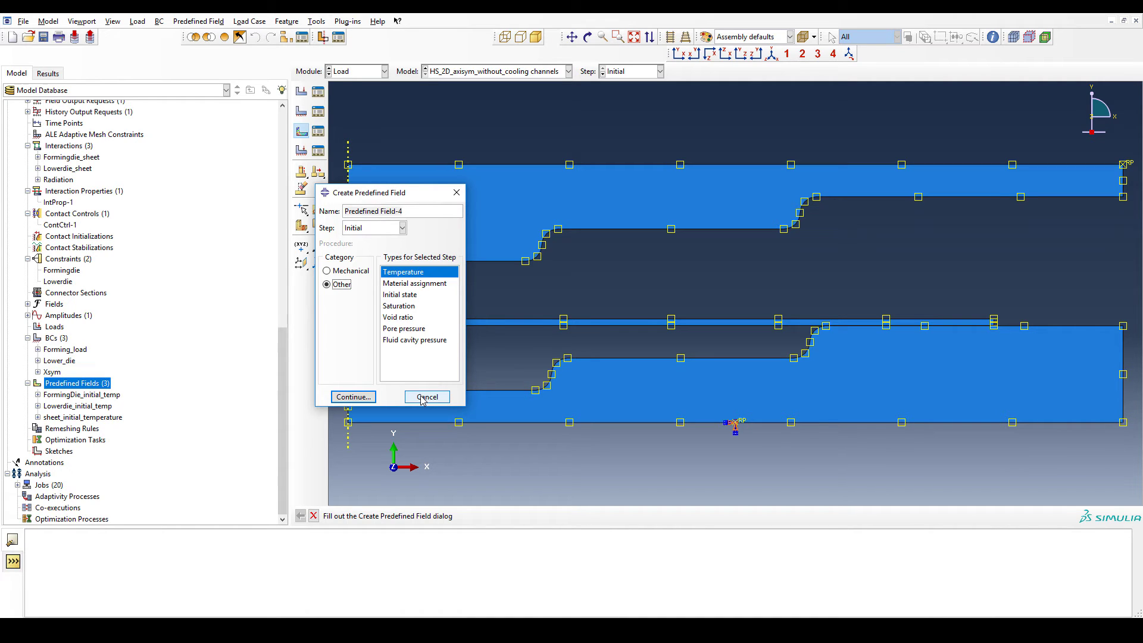
{"action": "left_click", "coordinate": [425, 397]}
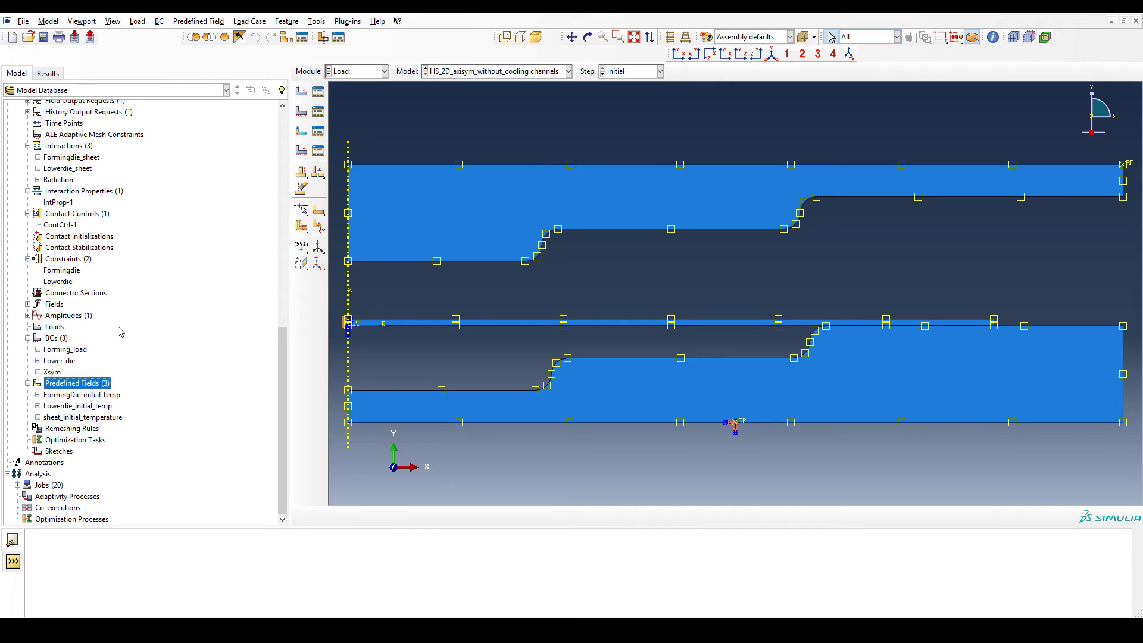
- Review the Forming_load boundary condition's displacement components and amplitude options, keeping the Forming_amp amplitude
{"action": "double_click", "coordinate": [65, 361]}
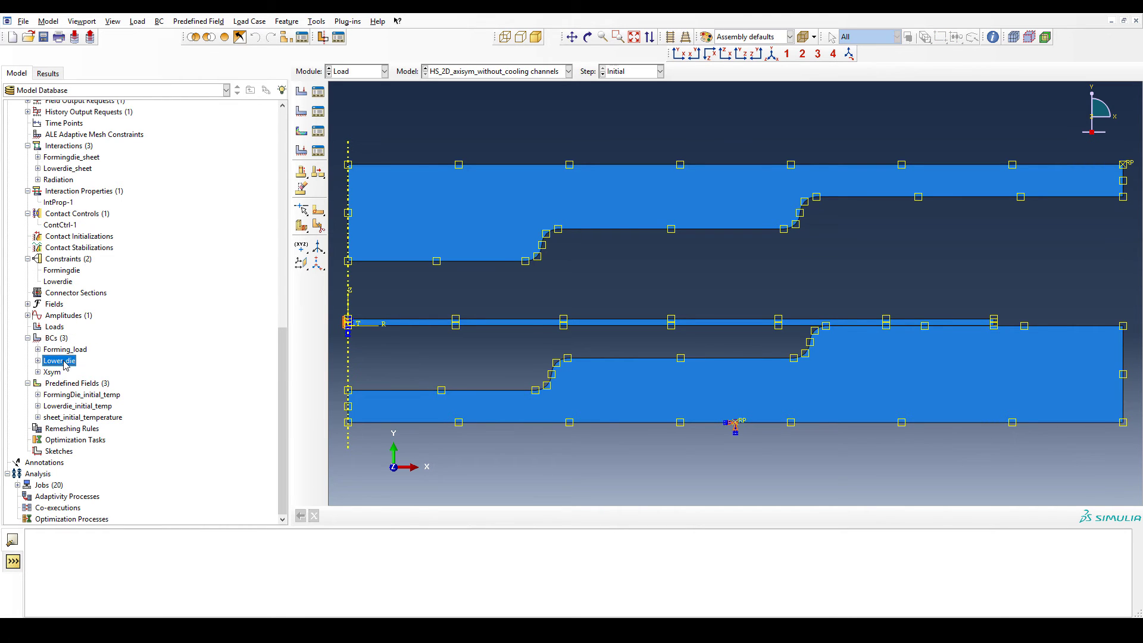
{"action": "left_click", "coordinate": [219, 374]}
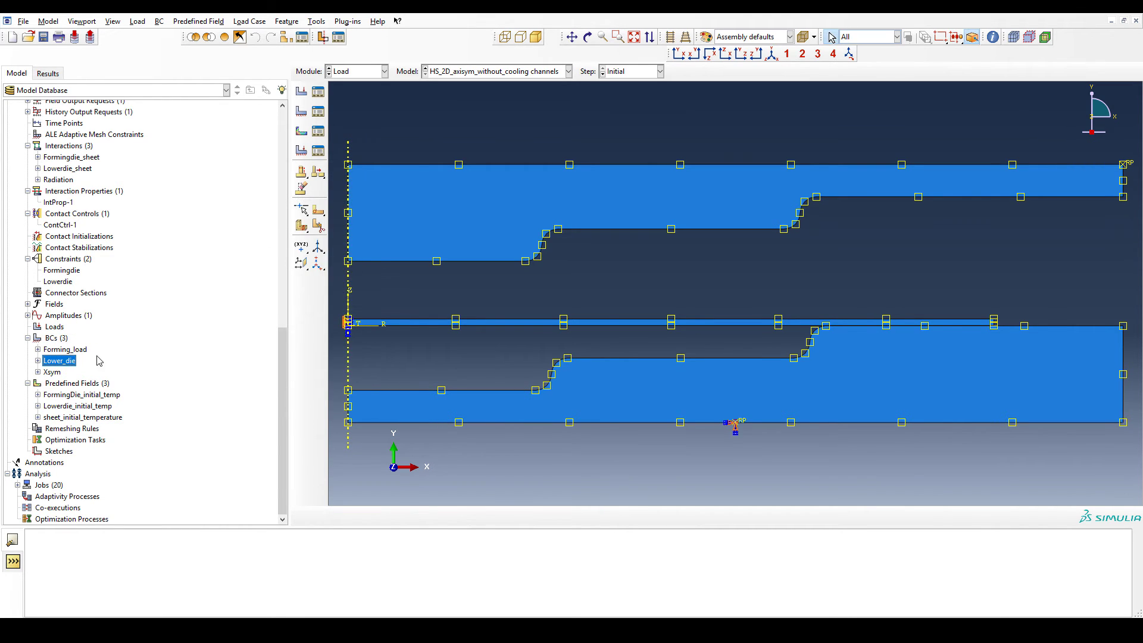
{"action": "double_click", "coordinate": [76, 352]}
{"action": "left_click_drag", "start_coordinate": [400, 239], "coordinate": [675, 187]}
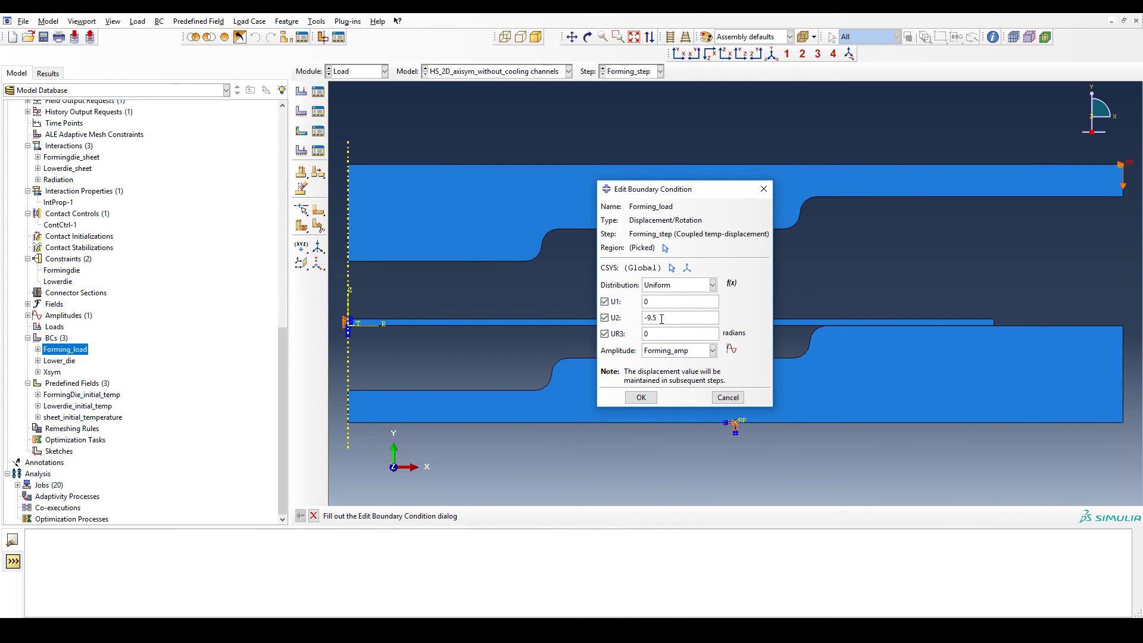
{"action": "left_click_drag", "start_coordinate": [705, 190], "coordinate": [713, 192]}
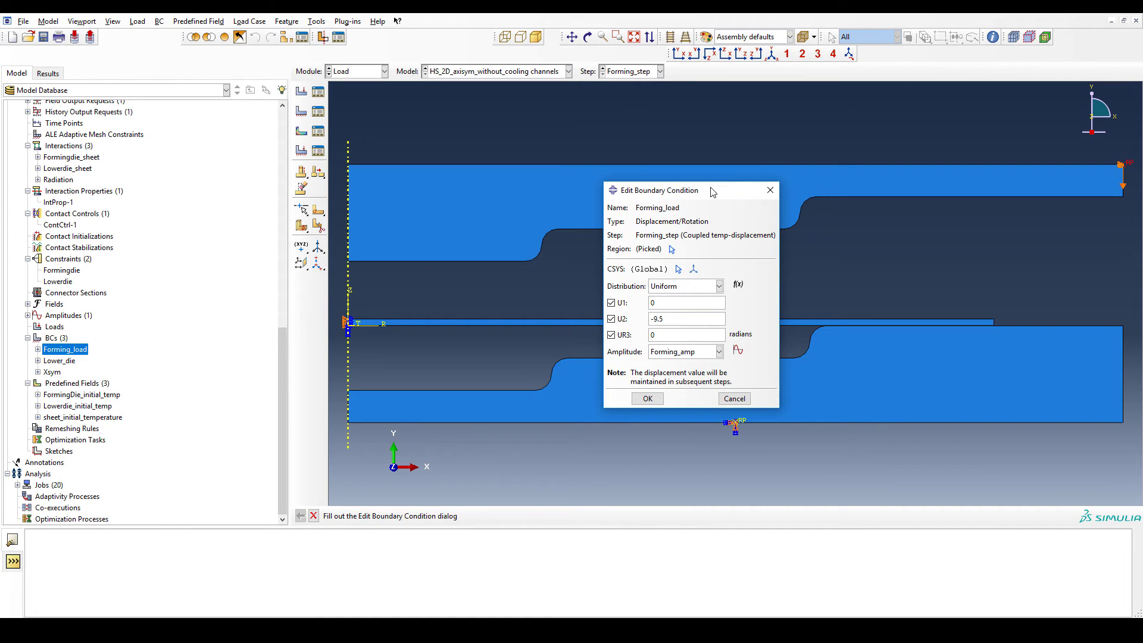
{"action": "left_click", "coordinate": [702, 354]}
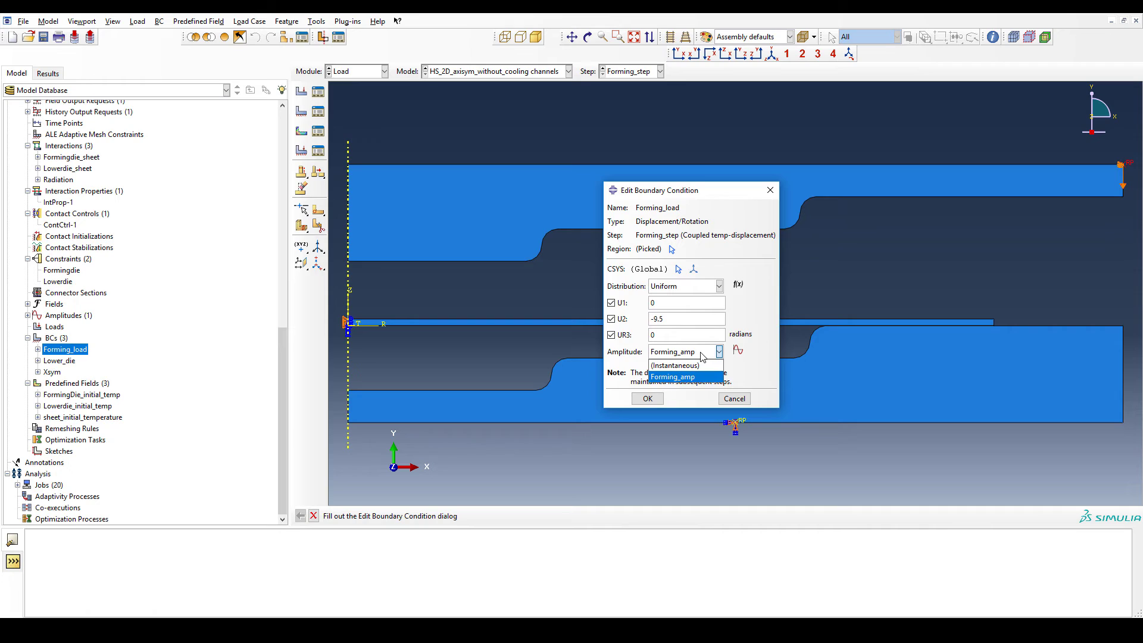
{"action": "left_click", "coordinate": [652, 399]}
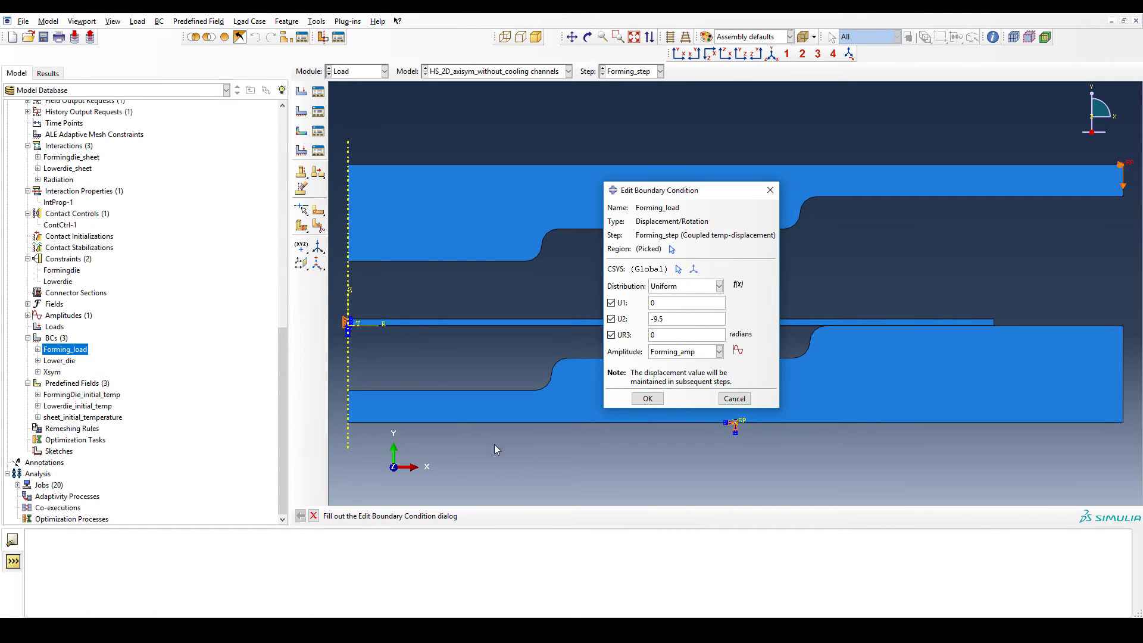
{"action": "left_click", "coordinate": [649, 402]}
{"action": "left_click", "coordinate": [648, 400]}
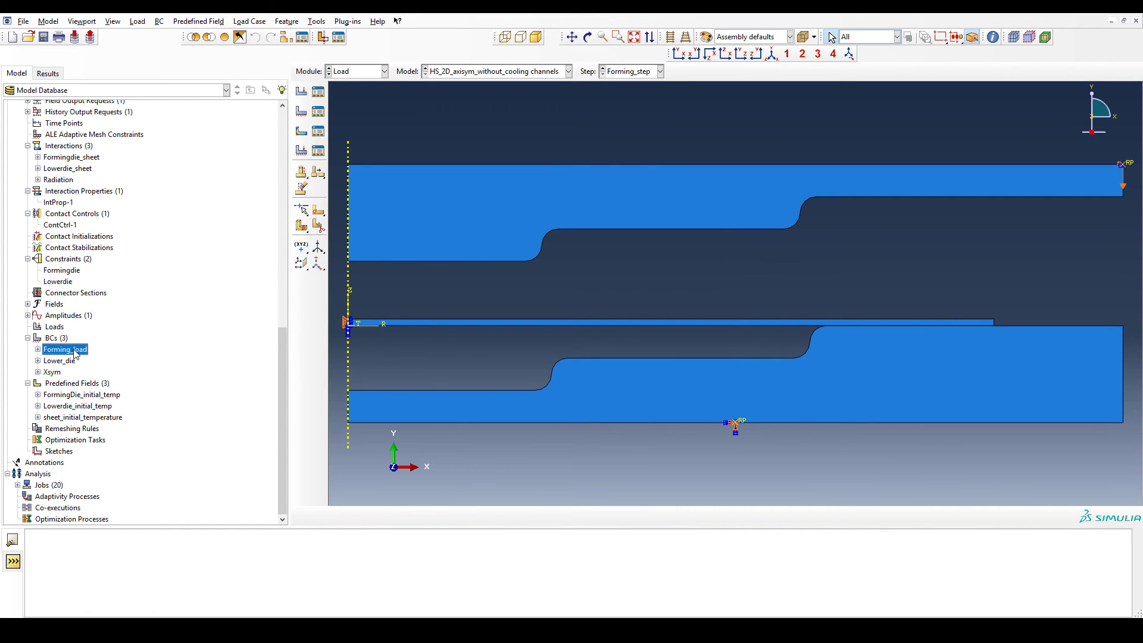
- Expand the model's amplitudes and review the time and amplitude table of Forming_amp
{"action": "left_click", "coordinate": [27, 315]}
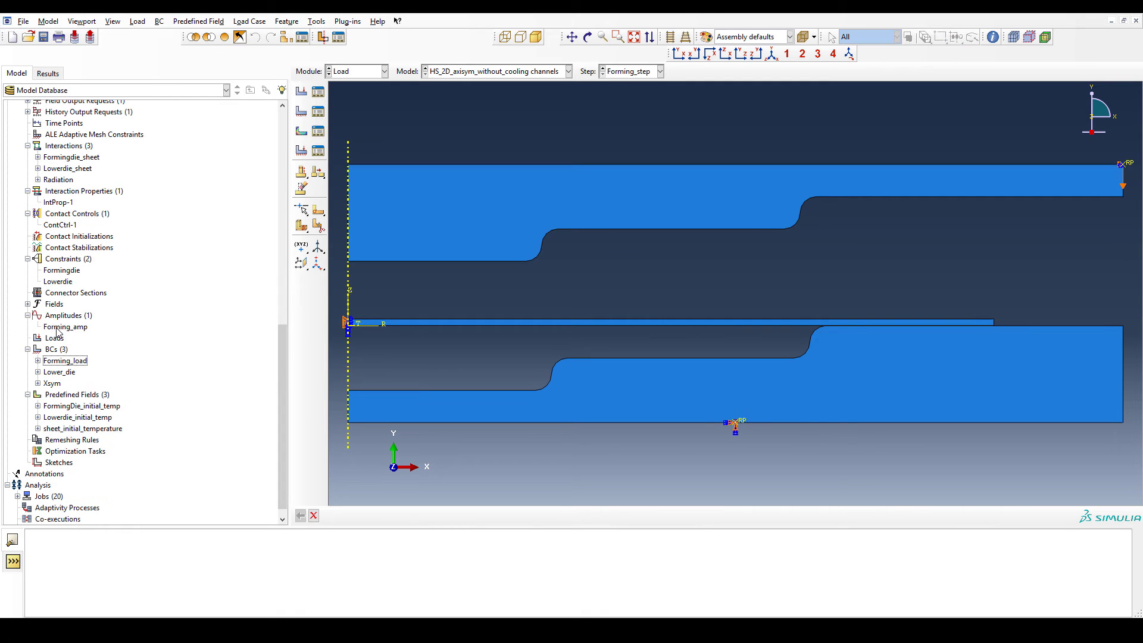
{"action": "left_click", "coordinate": [58, 329]}
{"action": "double_click", "coordinate": [58, 329]}
{"action": "left_click_drag", "start_coordinate": [718, 307], "coordinate": [715, 238]}
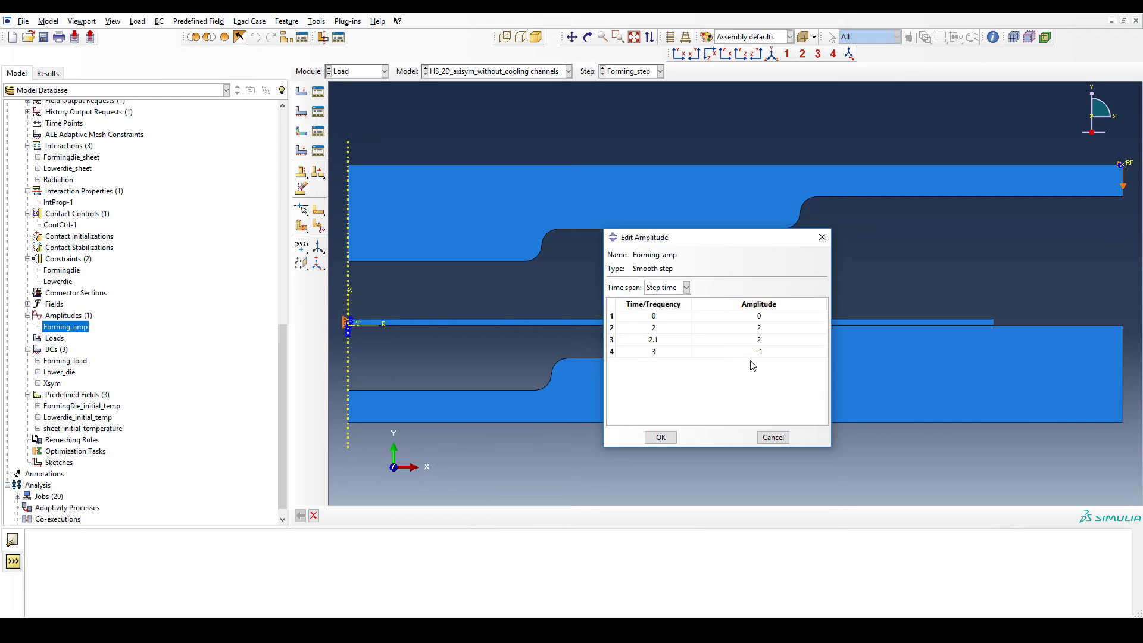
{"action": "left_click", "coordinate": [660, 437]}
- Expand the analysis jobs and open the results of the job ohne_CC_ss_2e-4_cc_1e-5_TF_1e-3_edited
{"action": "scroll", "coordinate": [132, 349], "scroll_direction": "down", "scroll_amount": 2}
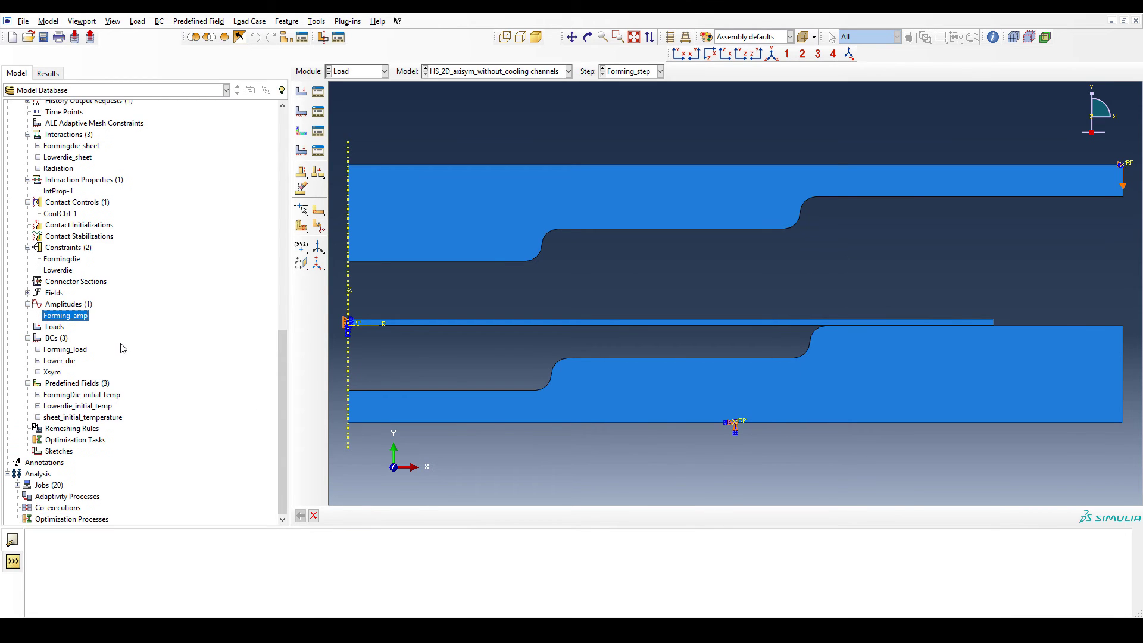
{"action": "left_click", "coordinate": [372, 71]}
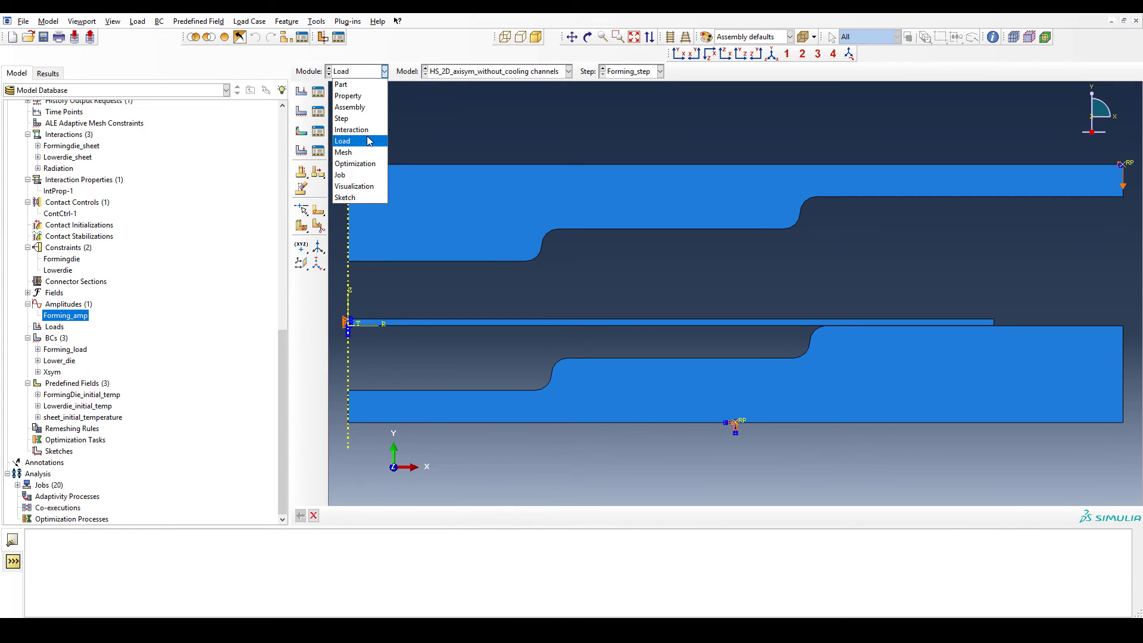
{"action": "left_click", "coordinate": [18, 485]}
{"action": "left_click", "coordinate": [19, 485]}
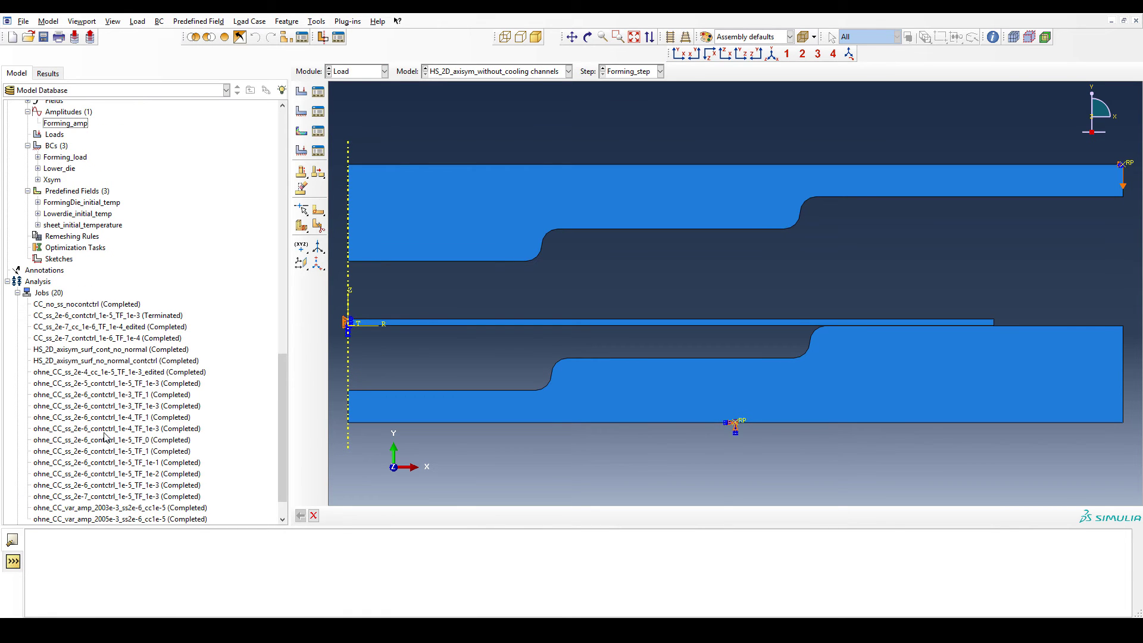
{"action": "scroll", "coordinate": [115, 433], "scroll_direction": "down", "scroll_amount": 1}
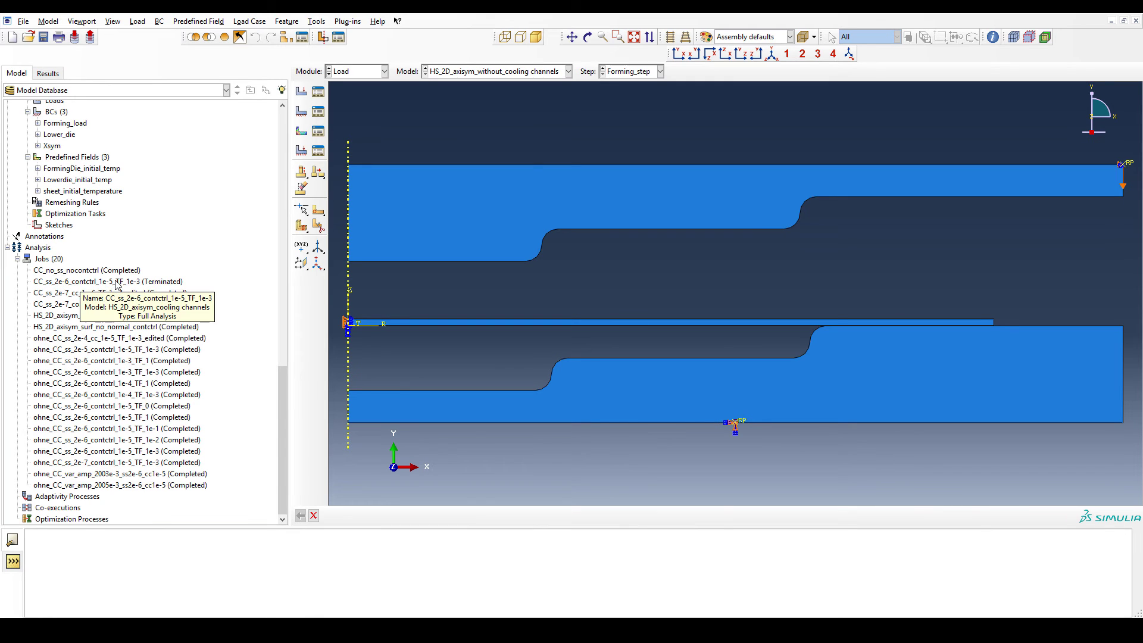
{"action": "mouse_move", "coordinate": [112, 319]}
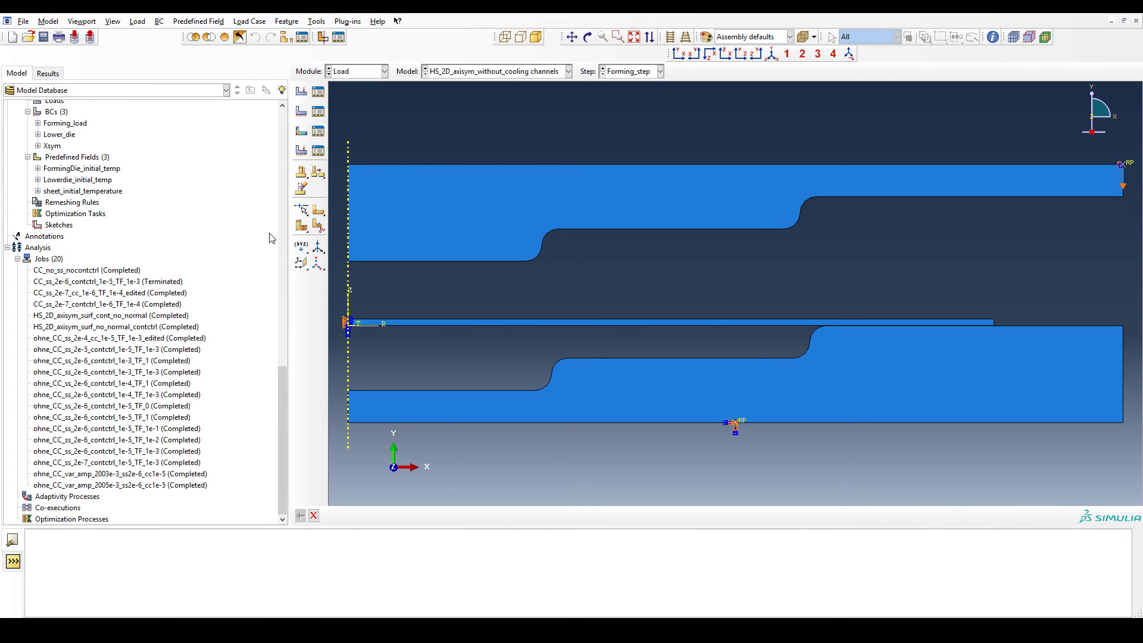
{"action": "left_click", "coordinate": [156, 285]}
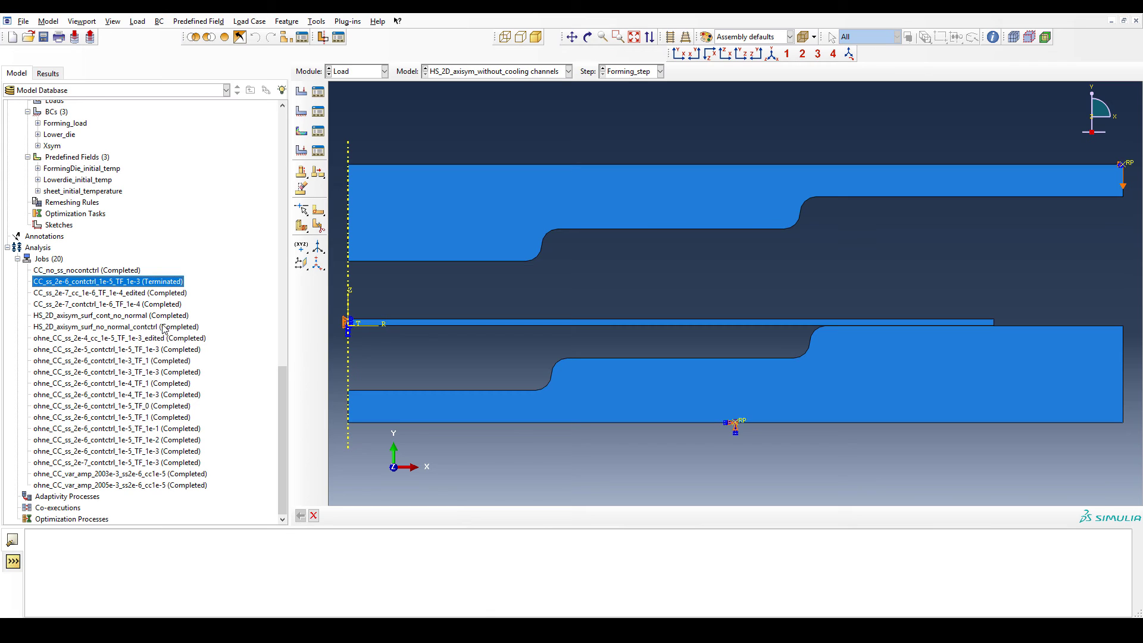
{"action": "left_click", "coordinate": [167, 339]}
{"action": "right_click", "coordinate": [172, 338]}
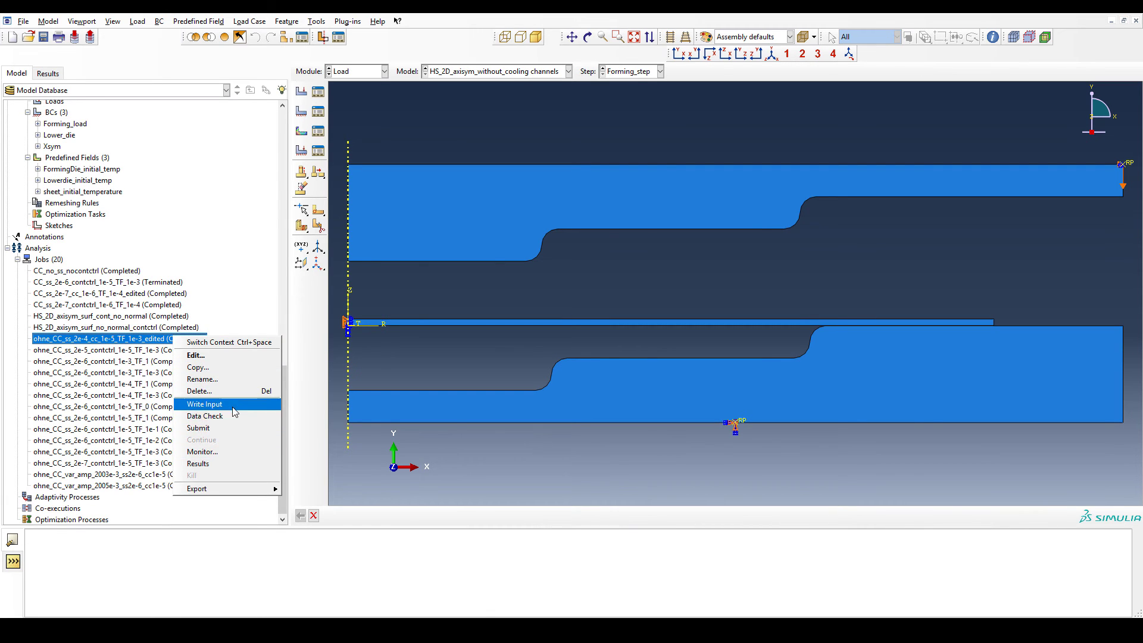
{"action": "left_click", "coordinate": [231, 464]}
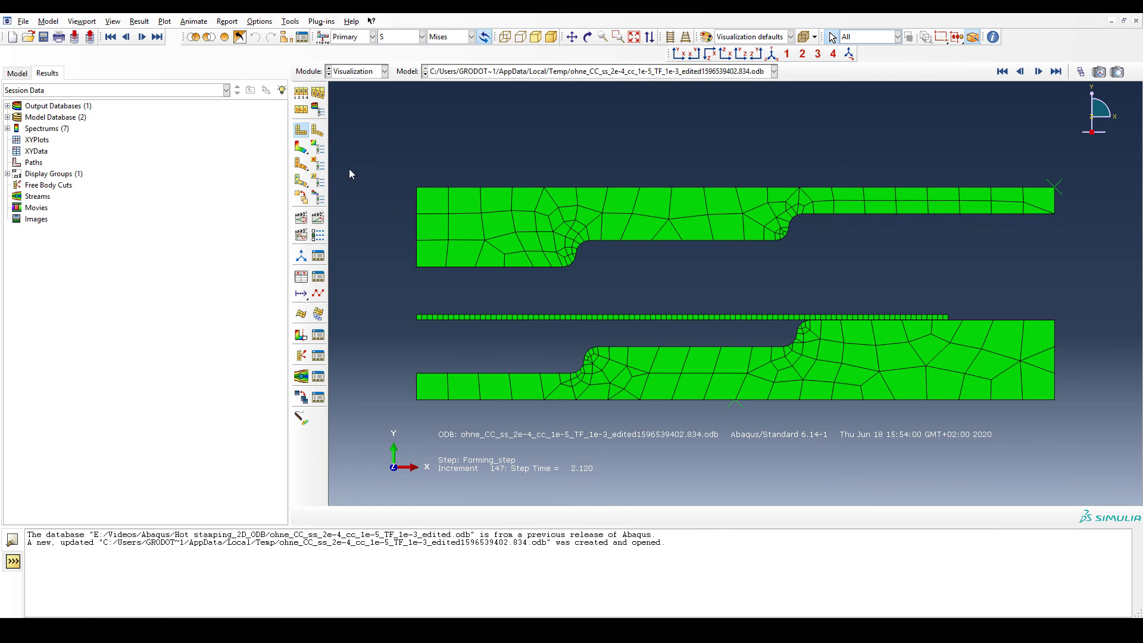
- Plot the Mises stress contours on the deformed shape and animate the forming step from frame 0, ending on frame 98
{"action": "left_click", "coordinate": [301, 148]}
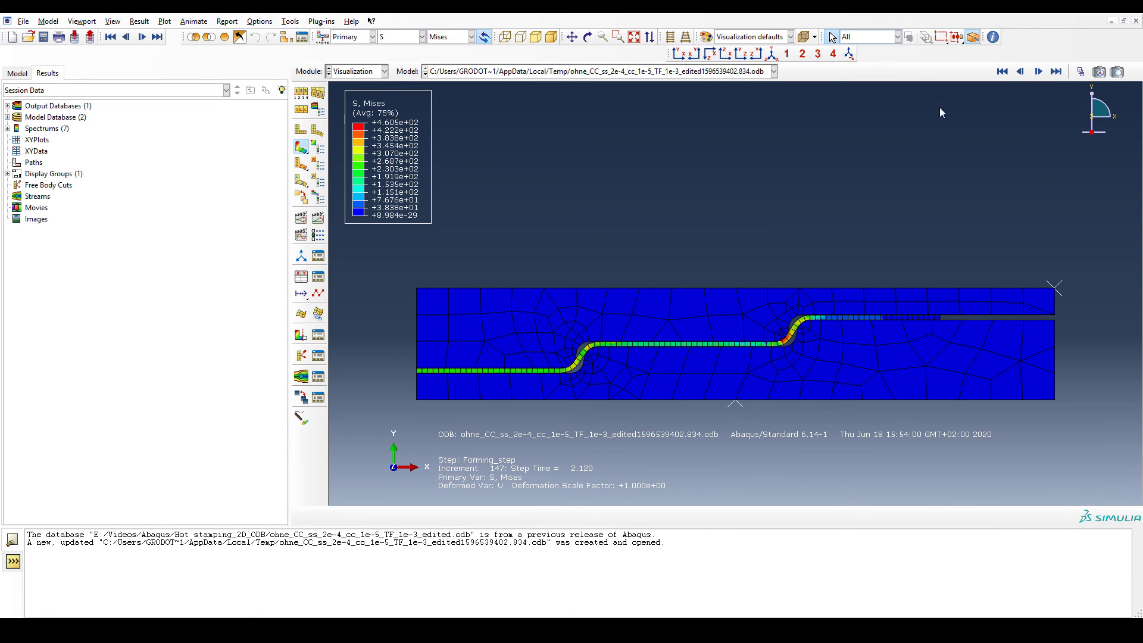
{"action": "left_click", "coordinate": [1081, 72]}
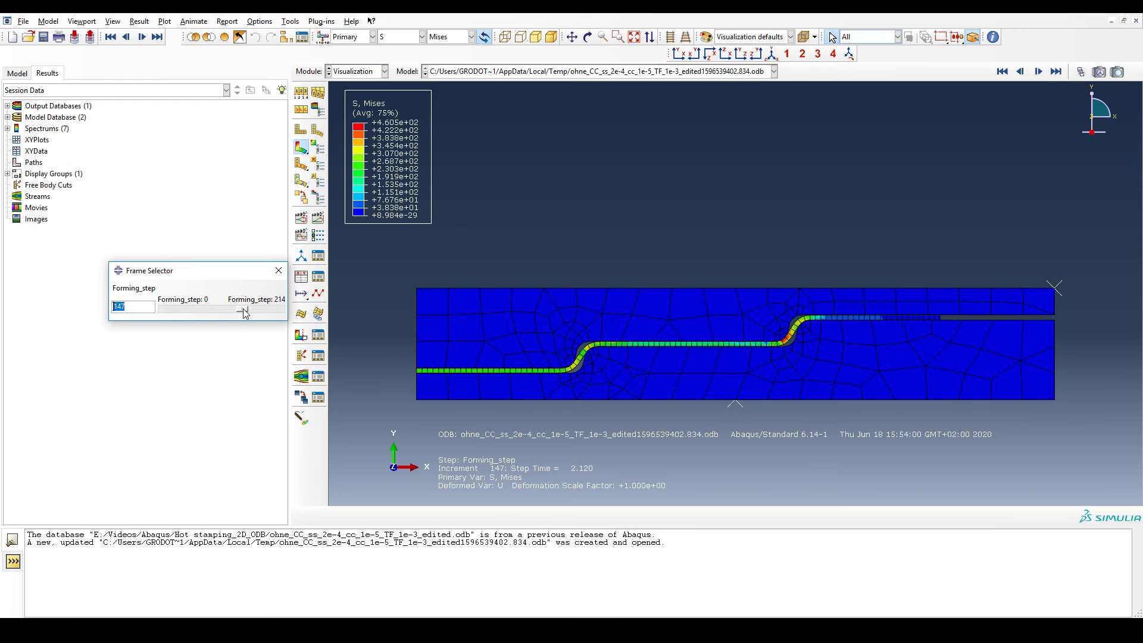
{"action": "left_click_drag", "start_coordinate": [244, 312], "coordinate": [167, 310]}
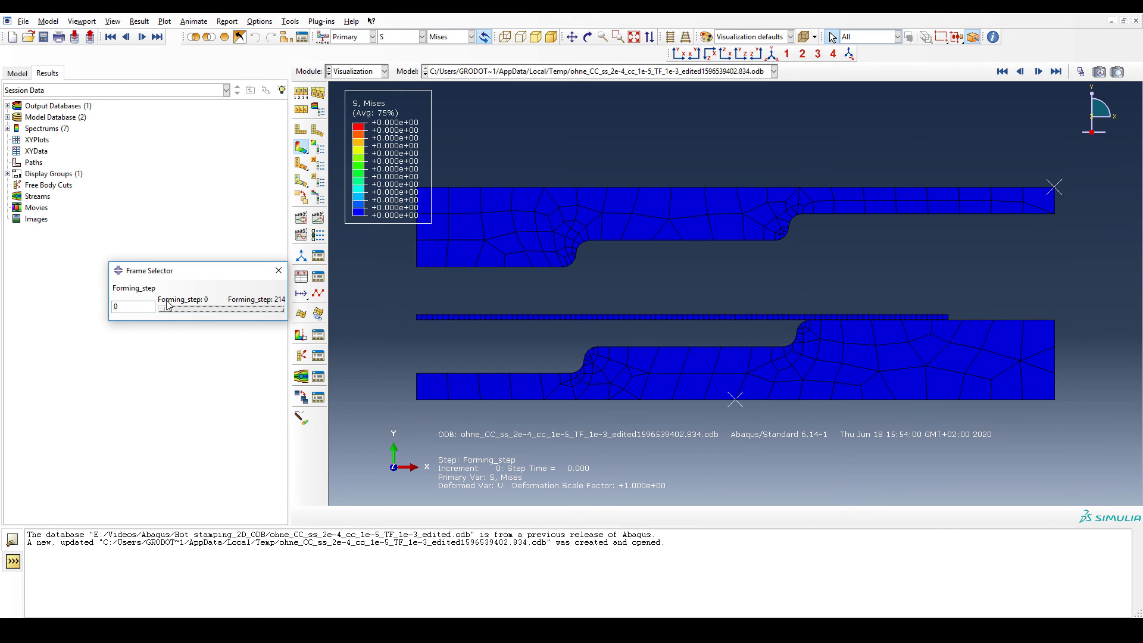
{"action": "left_click", "coordinate": [318, 219]}
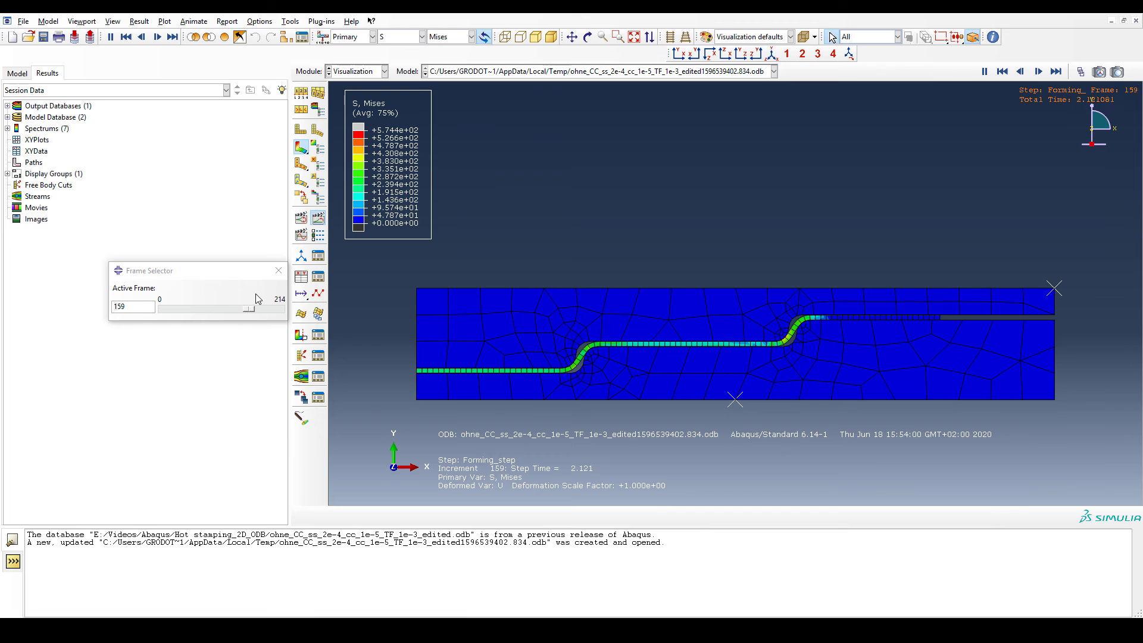
{"action": "left_click_drag", "start_coordinate": [275, 309], "coordinate": [219, 309]}
- Return to the model database, expand the field output requests and open F-Output-1 for editing
{"action": "left_click", "coordinate": [26, 73]}
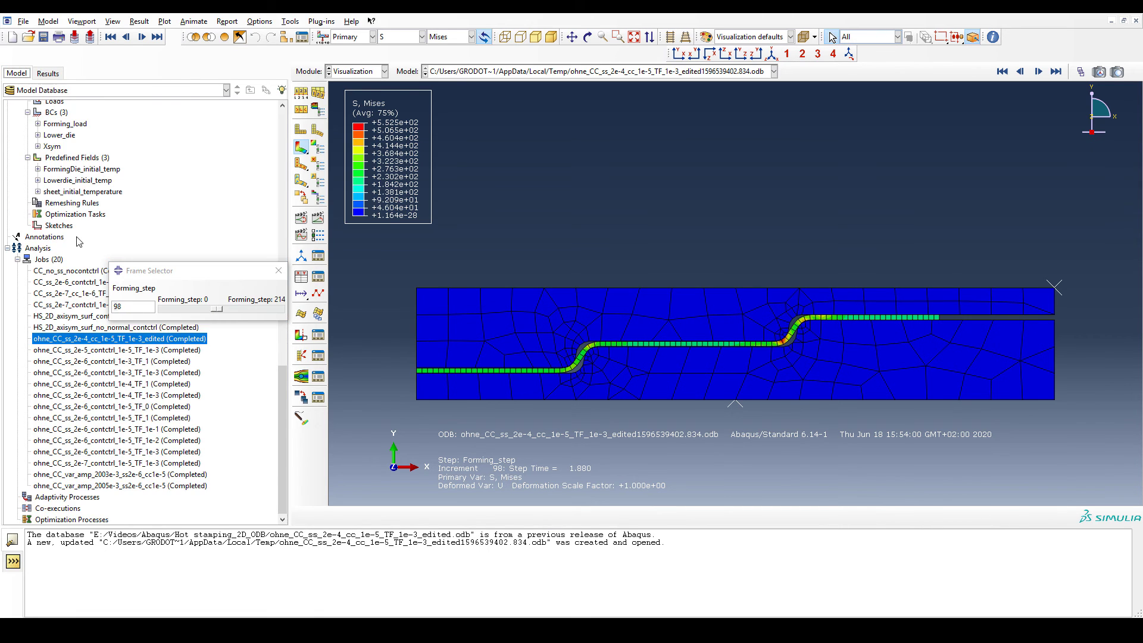
{"action": "scroll", "coordinate": [83, 241], "scroll_direction": "up", "scroll_amount": 10}
{"action": "scroll", "coordinate": [92, 238], "scroll_direction": "up", "scroll_amount": 10}
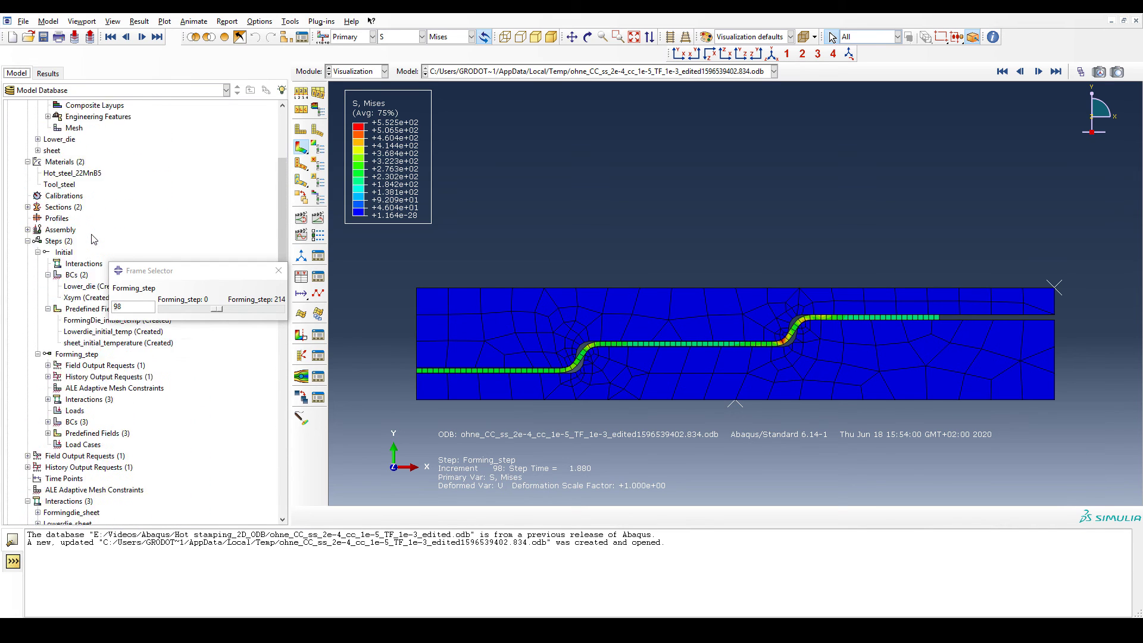
{"action": "scroll", "coordinate": [60, 381], "scroll_direction": "down", "scroll_amount": 4}
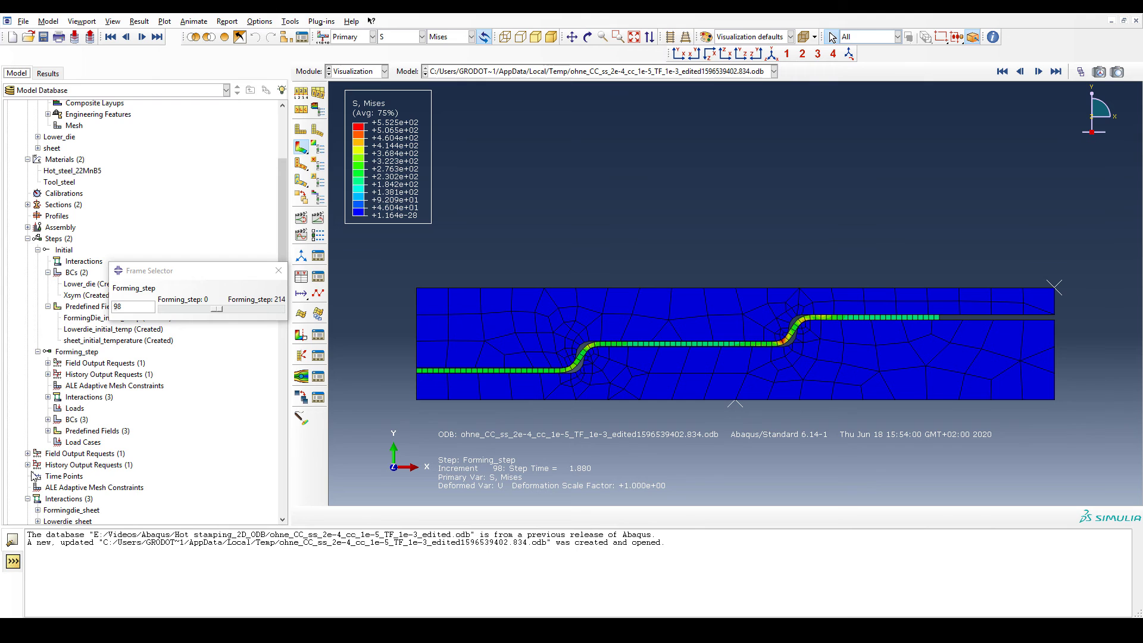
{"action": "double_click", "coordinate": [41, 454]}
{"action": "double_click", "coordinate": [61, 465]}
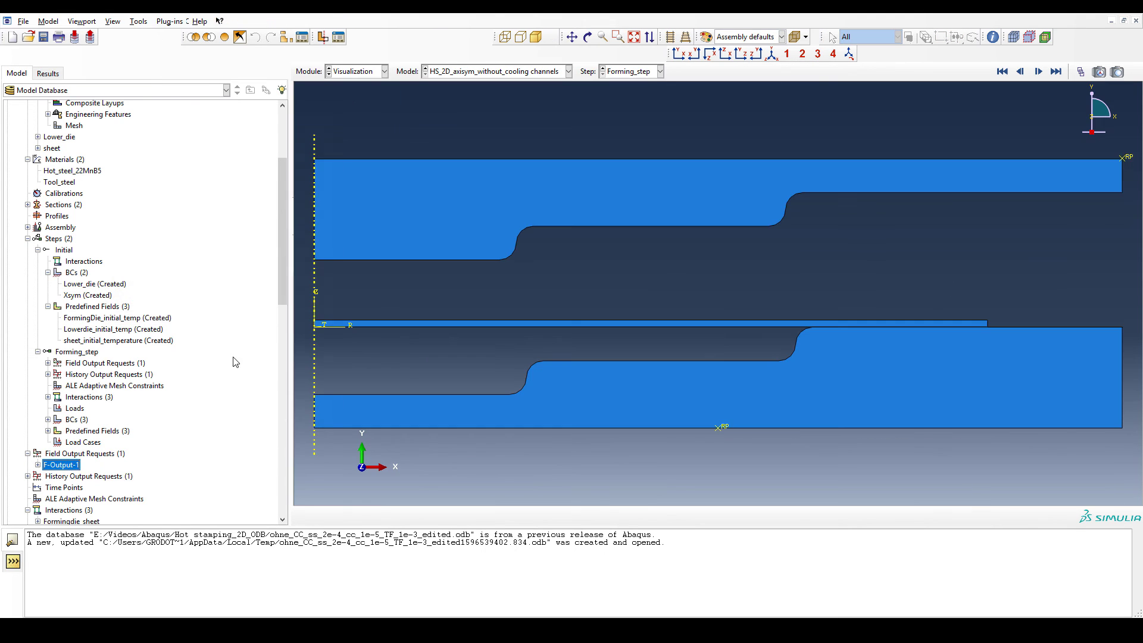
- Examine the thermal output variables of F-Output-1, including nodal temperature, heat flux and reaction fluxes, and close the request without changes
{"action": "scroll", "coordinate": [149, 324], "scroll_direction": "up", "scroll_amount": 5}
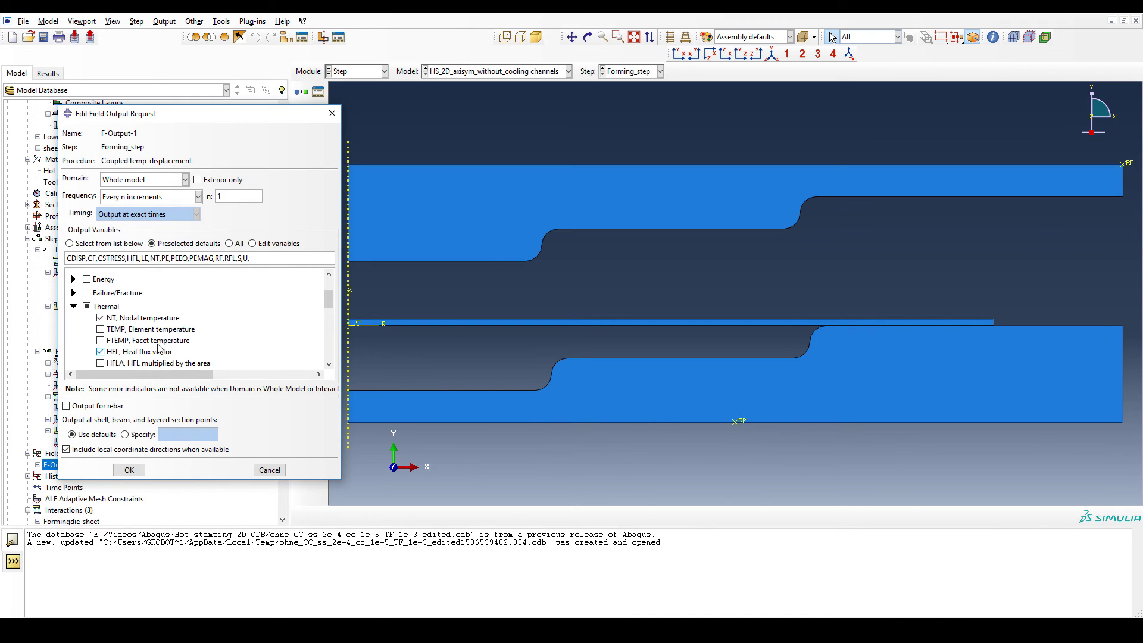
{"action": "scroll", "coordinate": [122, 321], "scroll_direction": "up", "scroll_amount": 2}
{"action": "scroll", "coordinate": [122, 320], "scroll_direction": "down", "scroll_amount": 2}
{"action": "scroll", "coordinate": [119, 343], "scroll_direction": "down", "scroll_amount": 2}
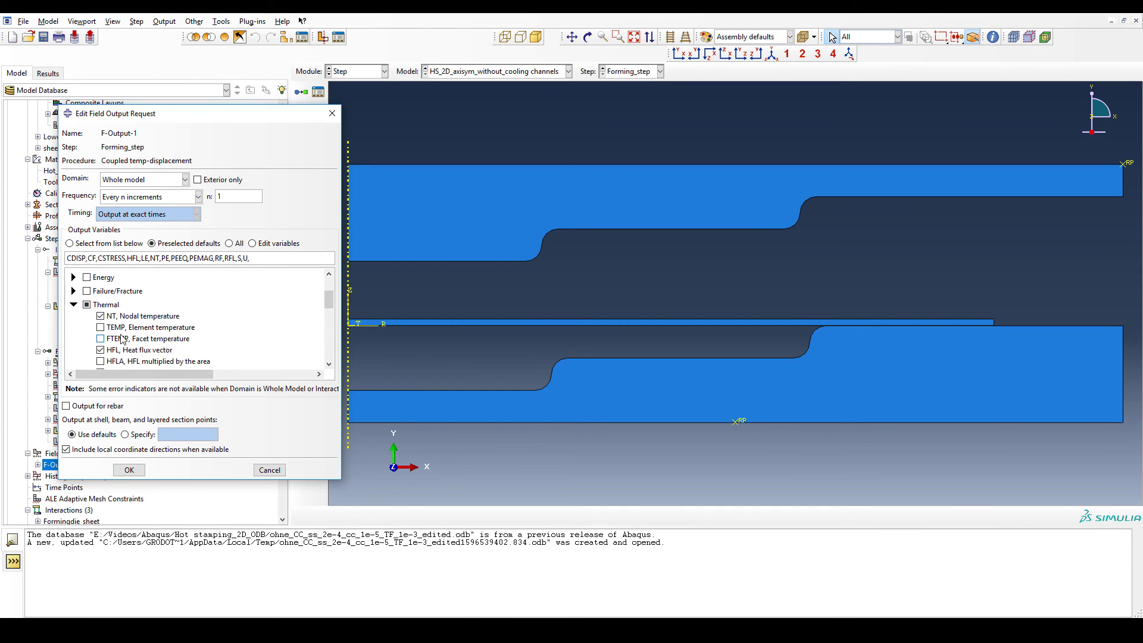
{"action": "scroll", "coordinate": [156, 321], "scroll_direction": "down", "scroll_amount": 1}
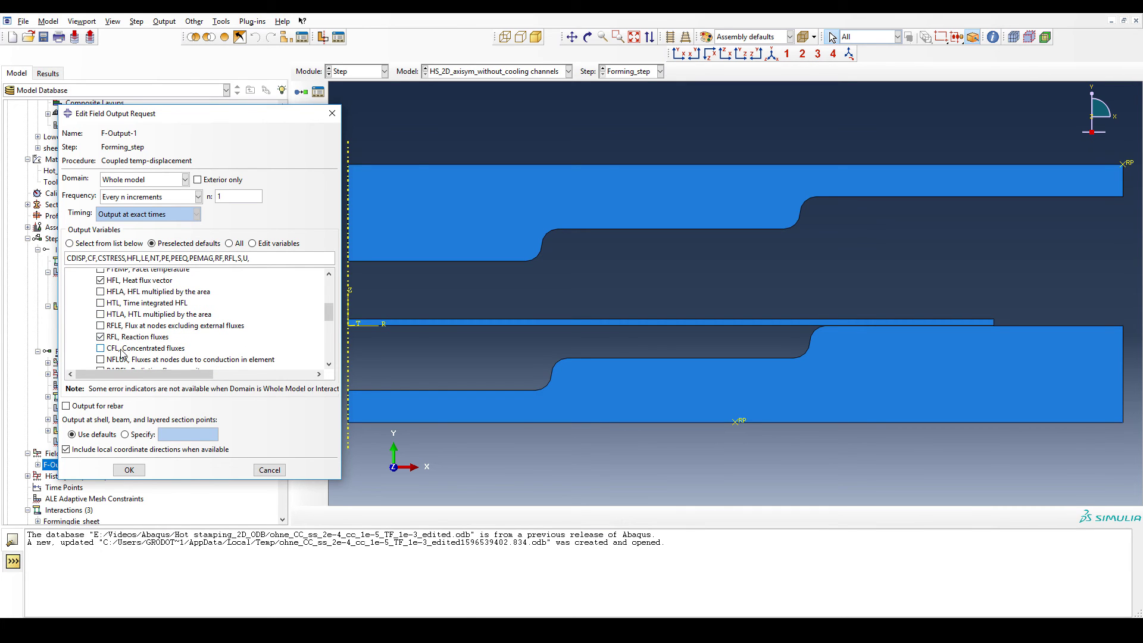
{"action": "scroll", "coordinate": [126, 310], "scroll_direction": "up", "scroll_amount": 1}
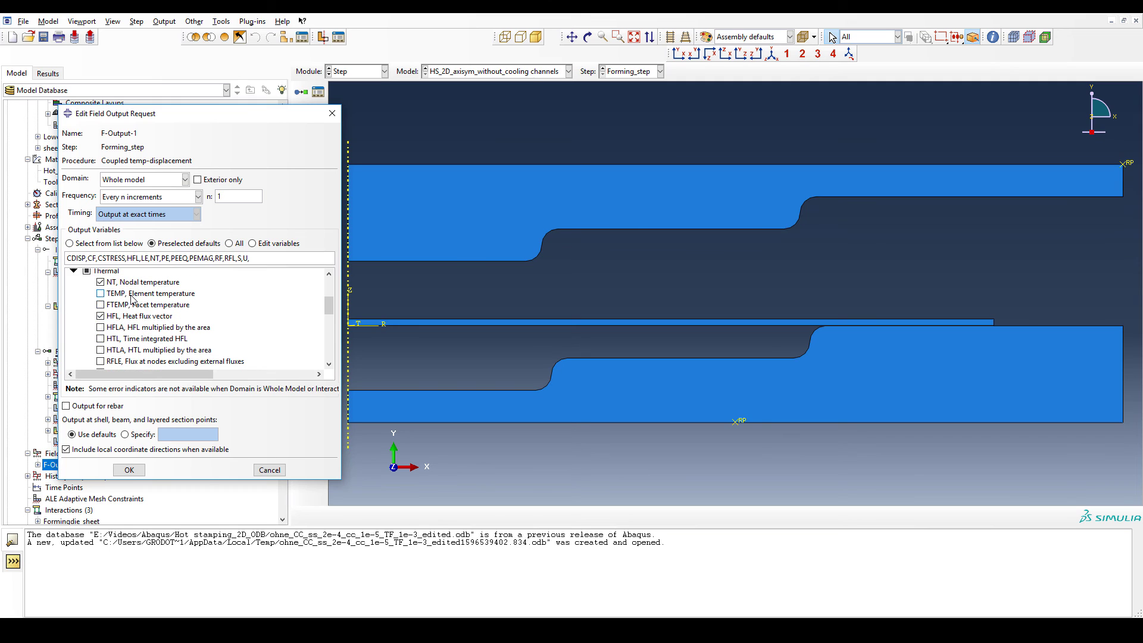
{"action": "scroll", "coordinate": [141, 294], "scroll_direction": "down", "scroll_amount": 4}
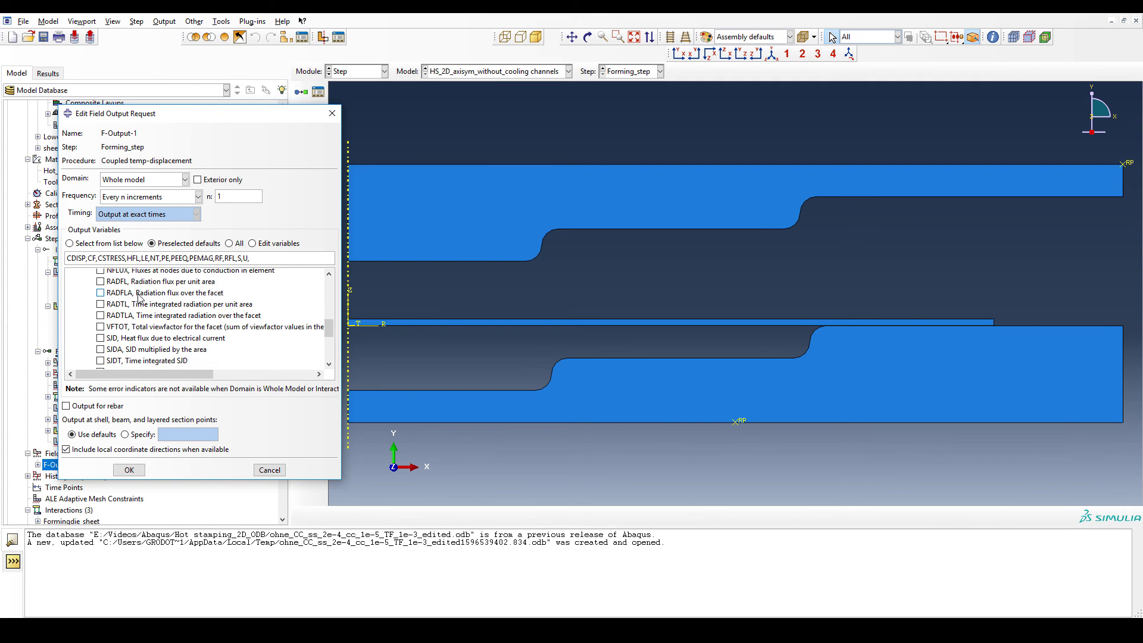
{"action": "scroll", "coordinate": [188, 325], "scroll_direction": "down", "scroll_amount": 2}
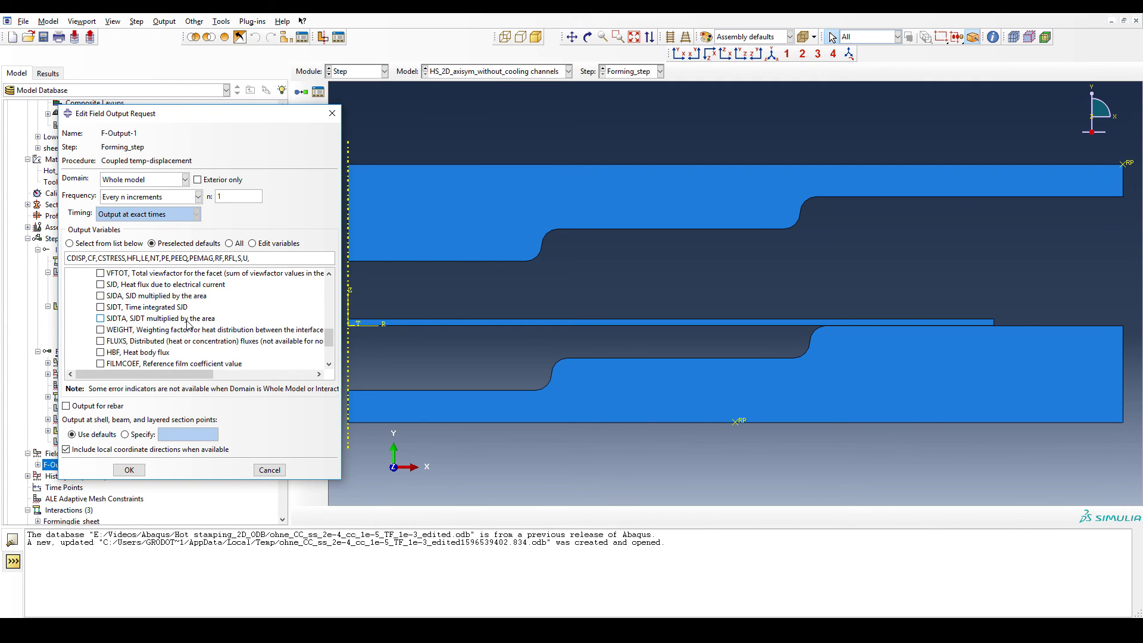
{"action": "scroll", "coordinate": [188, 328], "scroll_direction": "down", "scroll_amount": 2}
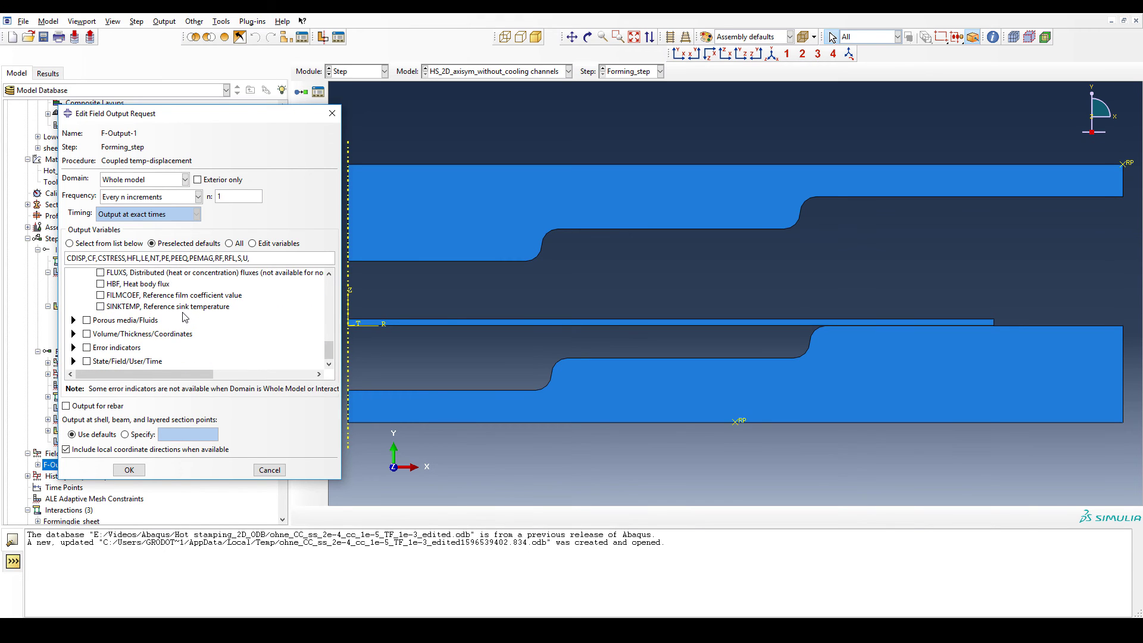
{"action": "left_click", "coordinate": [270, 471]}
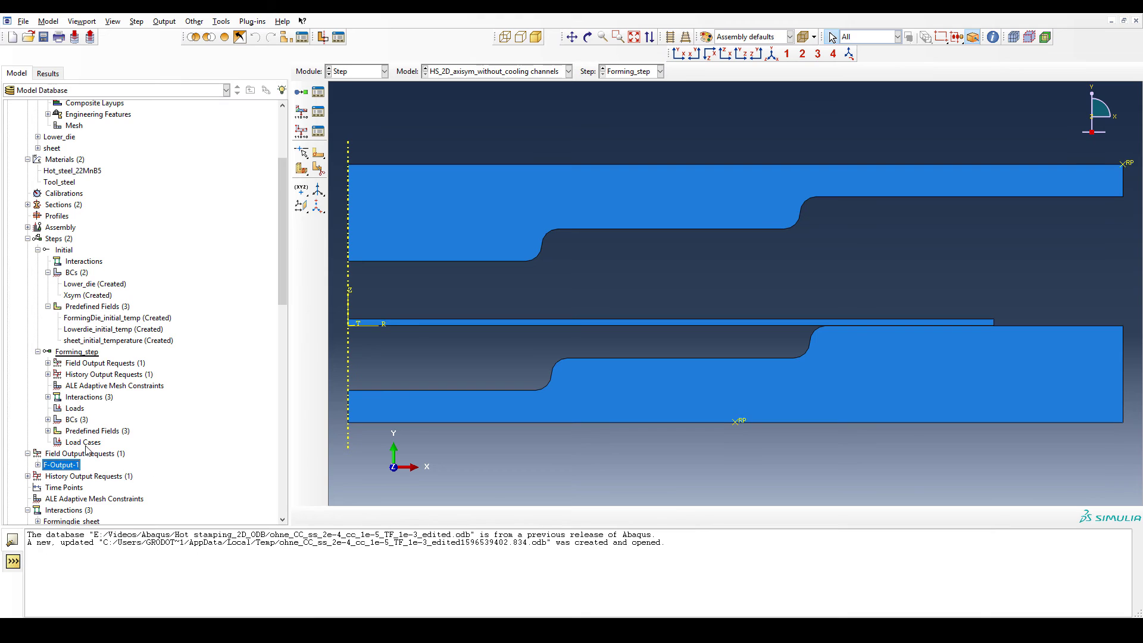
- Reopen the job's output database from the session results and plot the nodal temperature NT11
{"action": "scroll", "coordinate": [86, 450], "scroll_direction": "down", "scroll_amount": 3}
{"action": "left_click", "coordinate": [47, 73]}
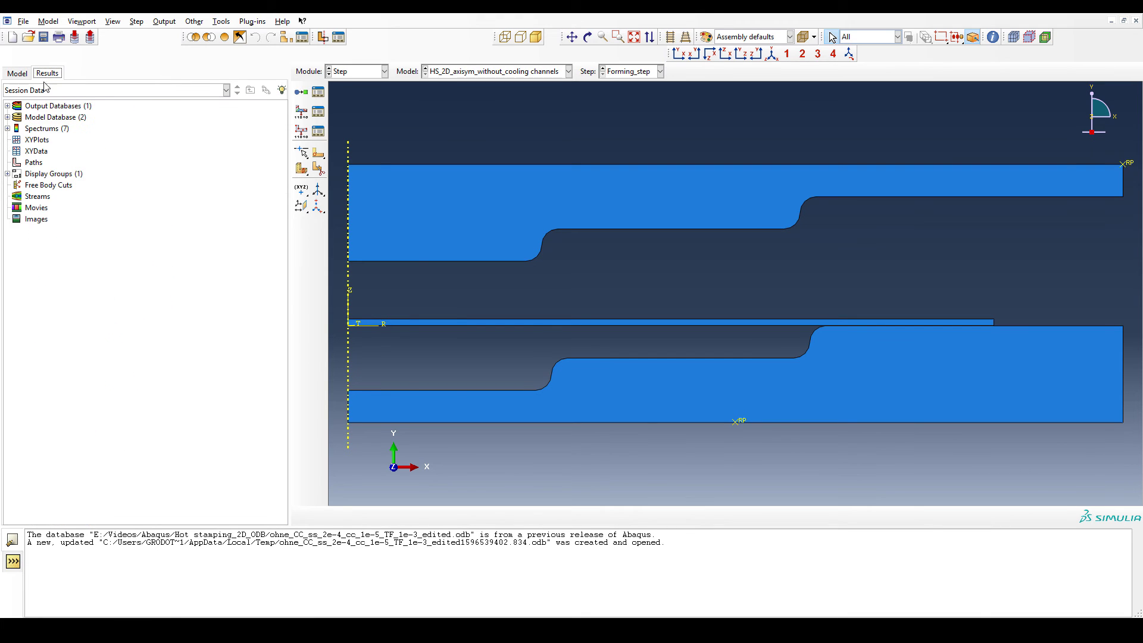
{"action": "left_click", "coordinate": [7, 106]}
{"action": "double_click", "coordinate": [53, 119]}
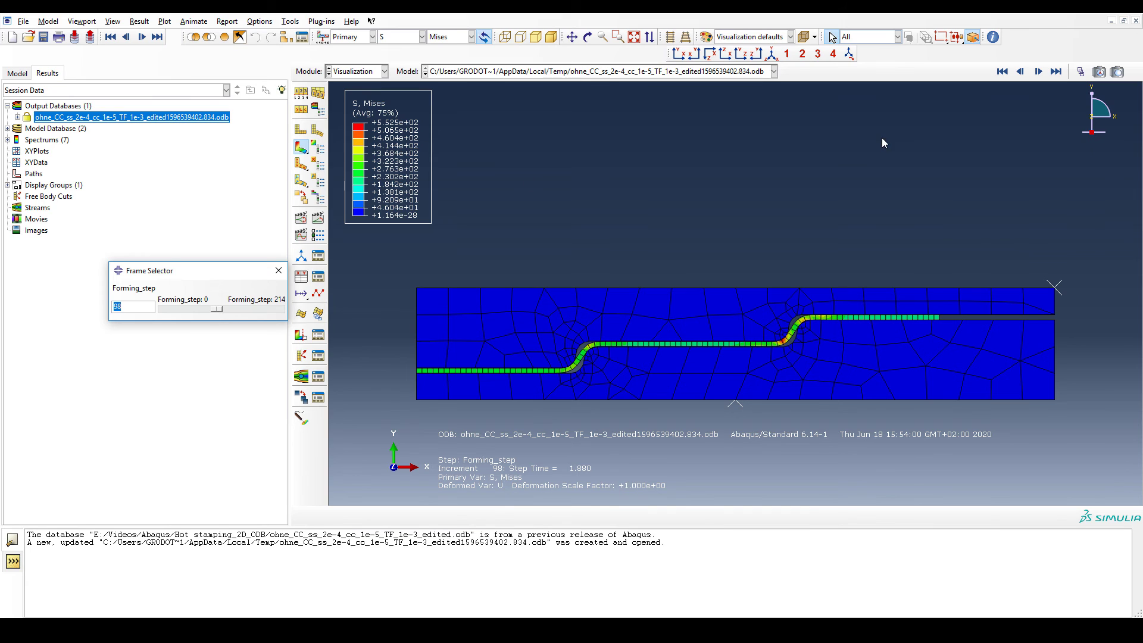
{"action": "left_click", "coordinate": [421, 37]}
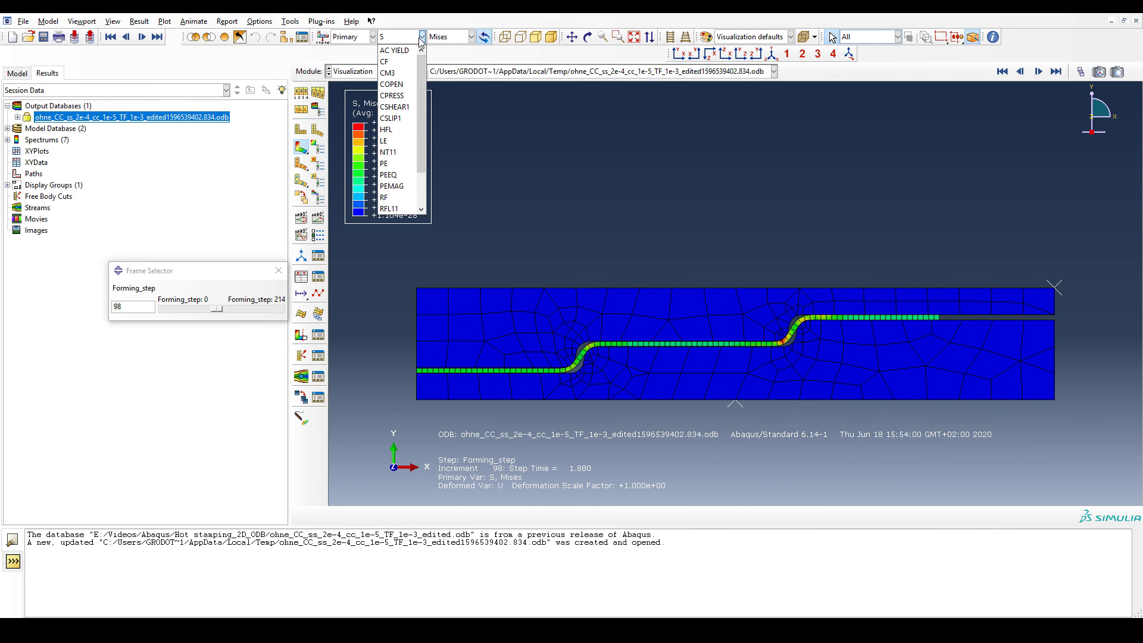
{"action": "left_click", "coordinate": [403, 151]}
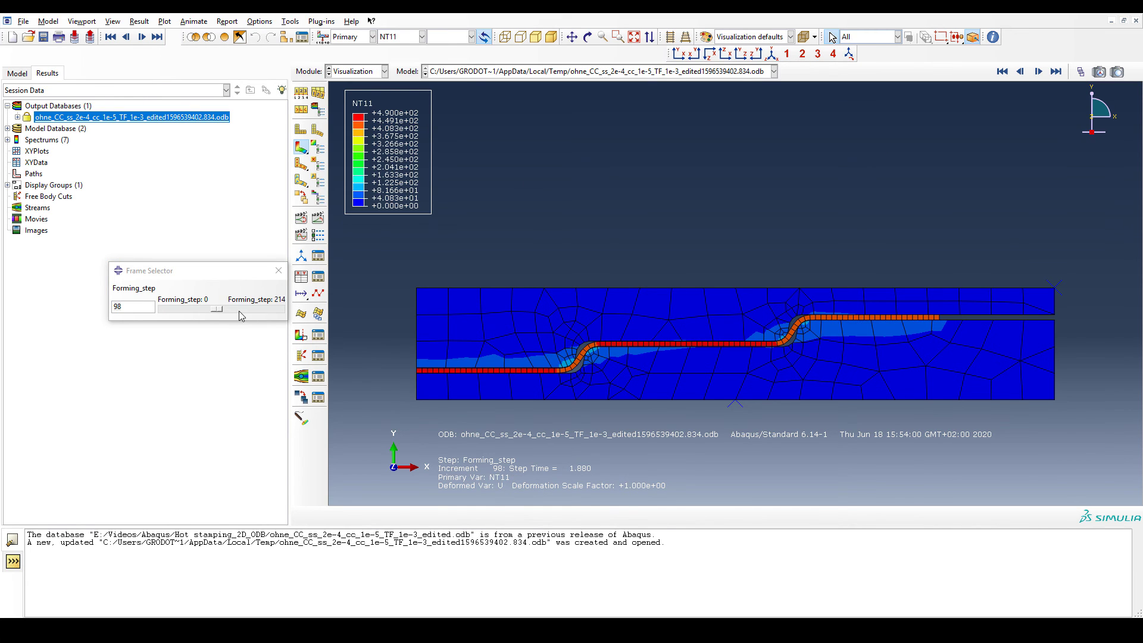
- Inspect the NT11 temperature contours at frame 0 and at frame 18, looking closely at the sheet's contact with the lower die
{"action": "left_click_drag", "start_coordinate": [212, 309], "coordinate": [151, 312]}
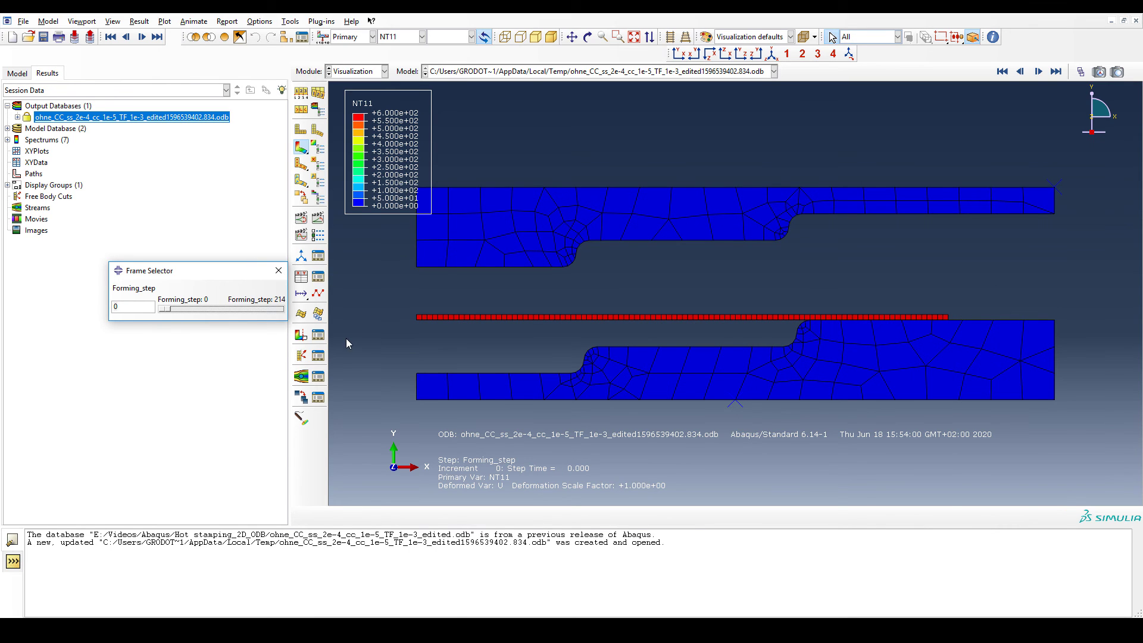
{"action": "left_click_drag", "start_coordinate": [167, 312], "coordinate": [176, 312]}
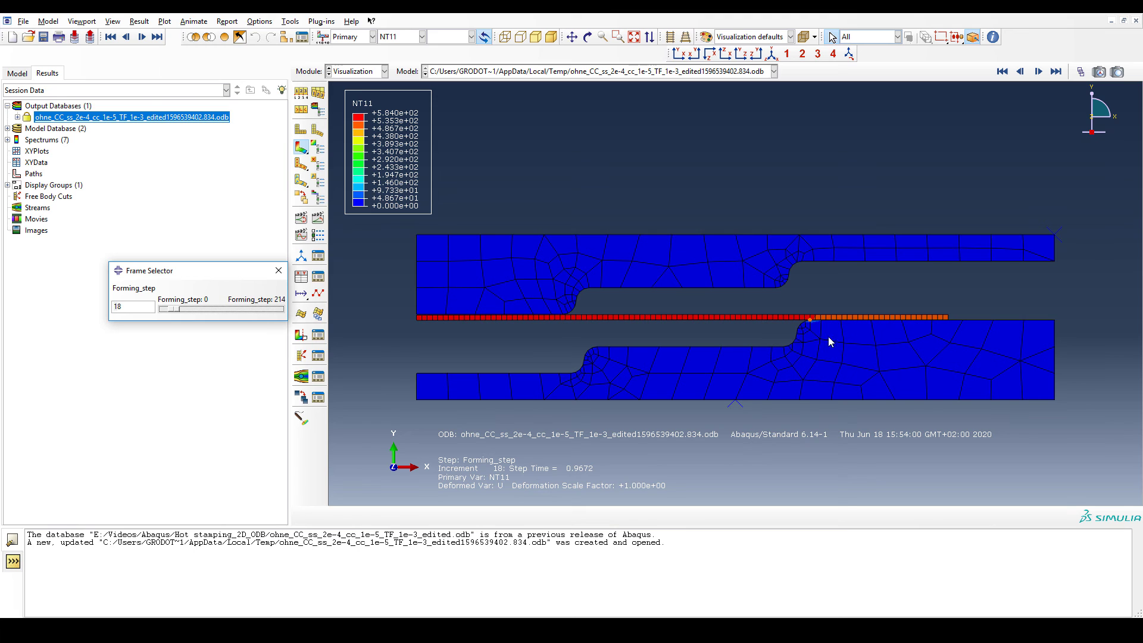
{"action": "scroll", "coordinate": [813, 320], "scroll_direction": "up", "scroll_amount": 5}
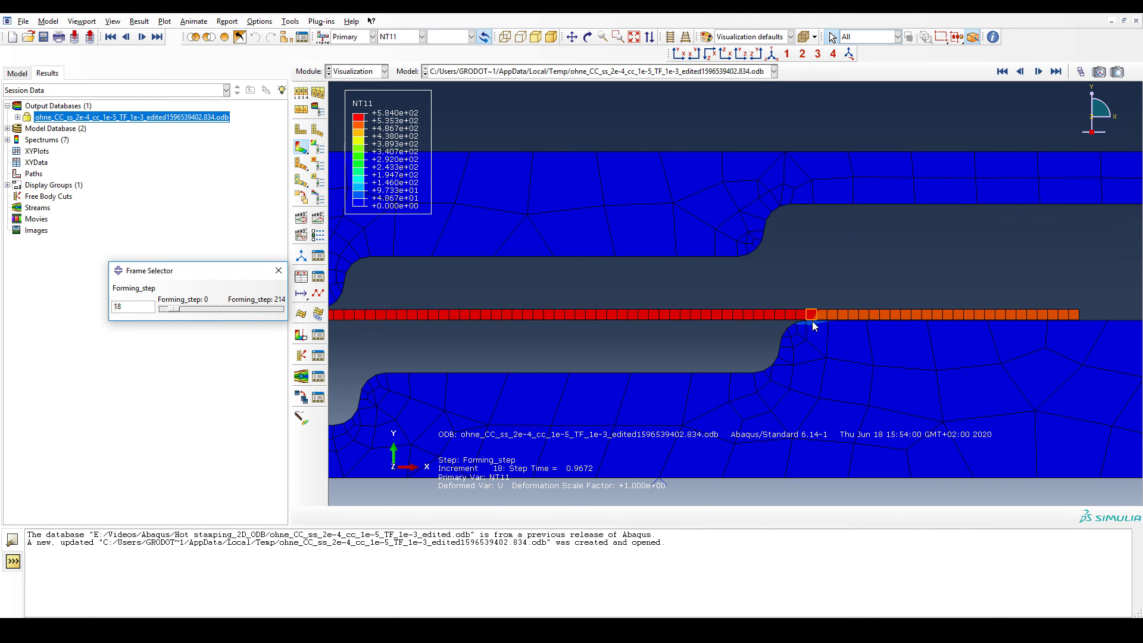
{"action": "scroll", "coordinate": [799, 327], "scroll_direction": "down", "scroll_amount": 5}
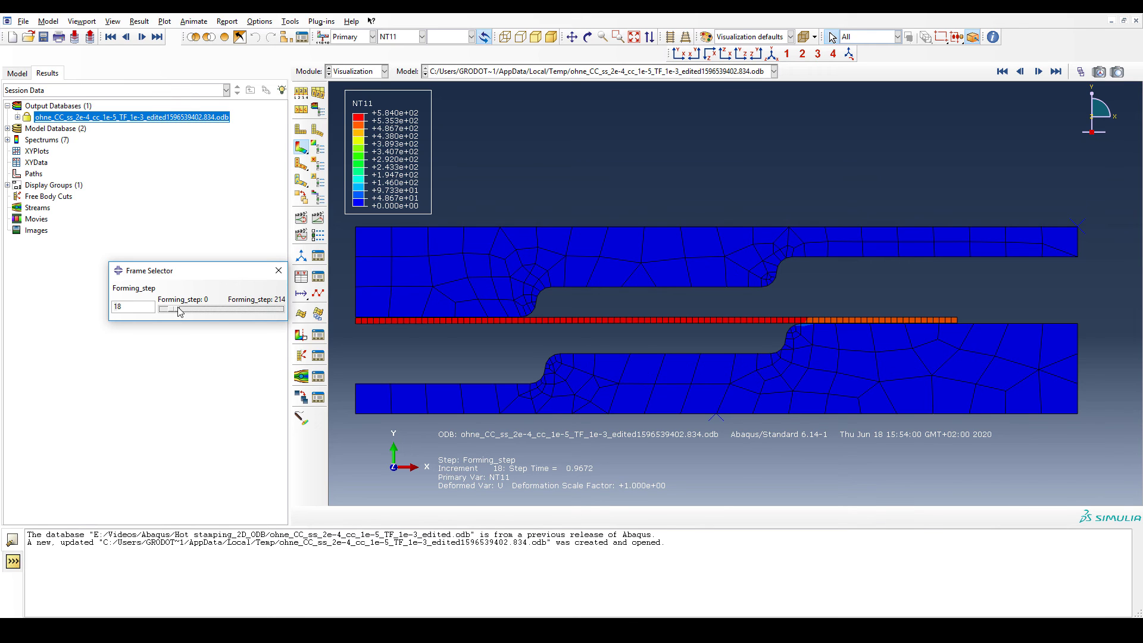
- Compare the temperature distribution in the sheet and dies at frames 140, 113, 130 and 206 of the forming step
{"action": "left_click_drag", "start_coordinate": [178, 311], "coordinate": [240, 313]}
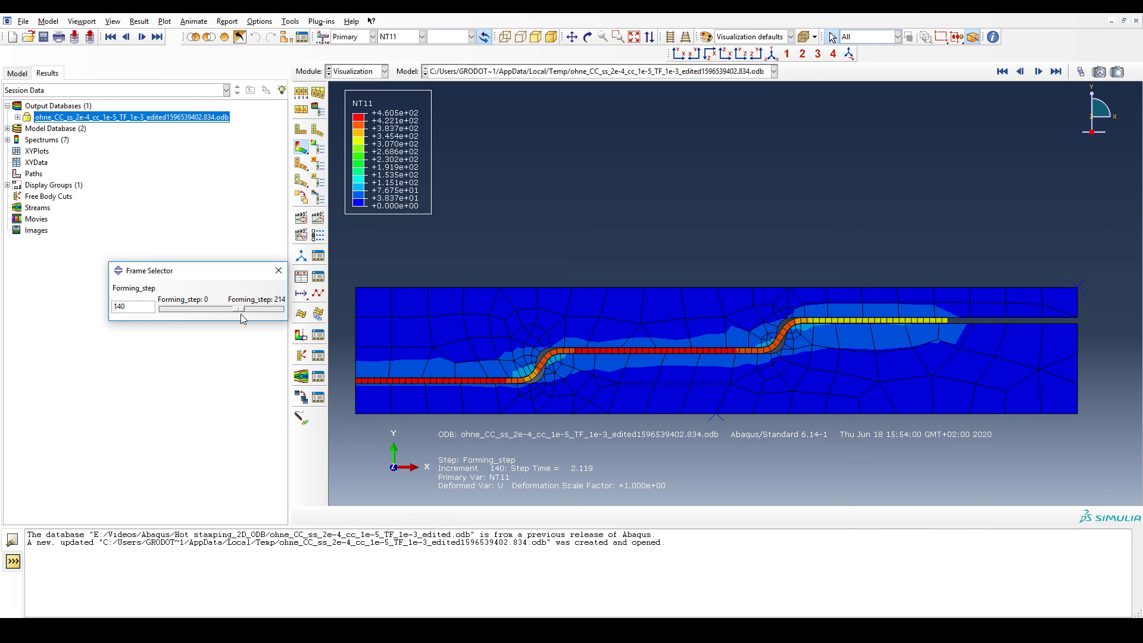
{"action": "left_click_drag", "start_coordinate": [241, 313], "coordinate": [226, 315]}
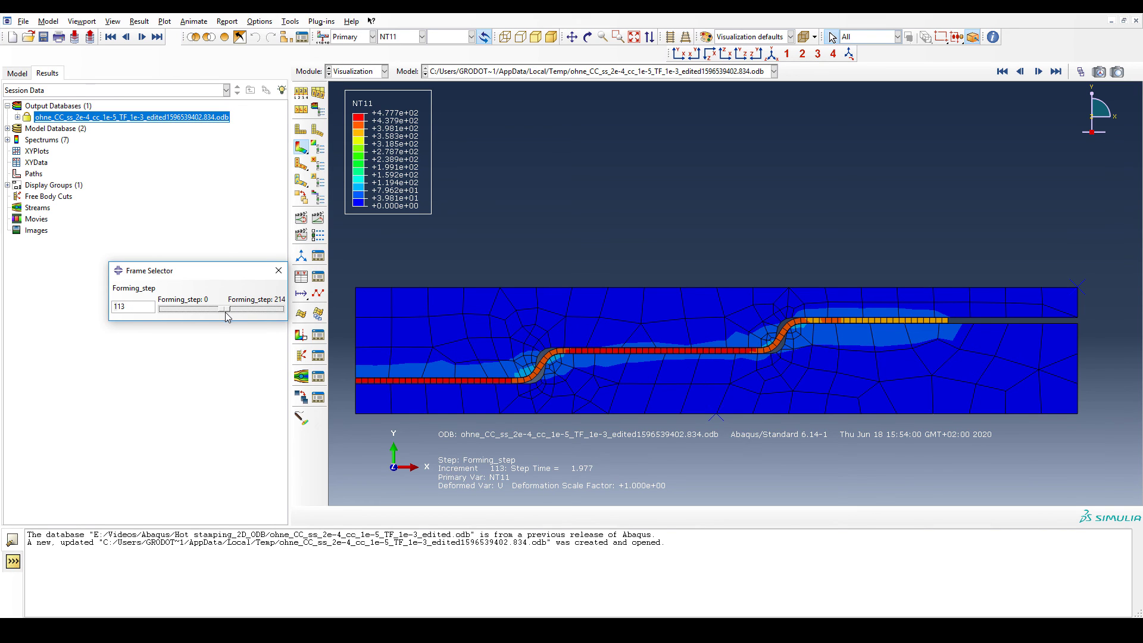
{"action": "left_click_drag", "start_coordinate": [227, 312], "coordinate": [233, 314]}
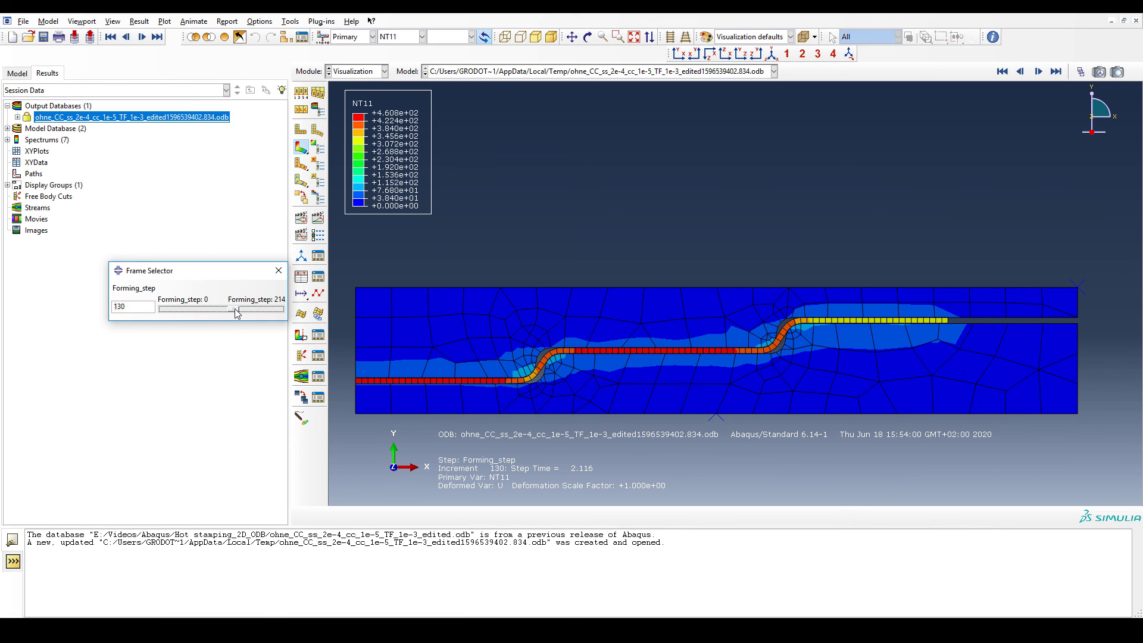
{"action": "left_click_drag", "start_coordinate": [234, 313], "coordinate": [276, 309]}
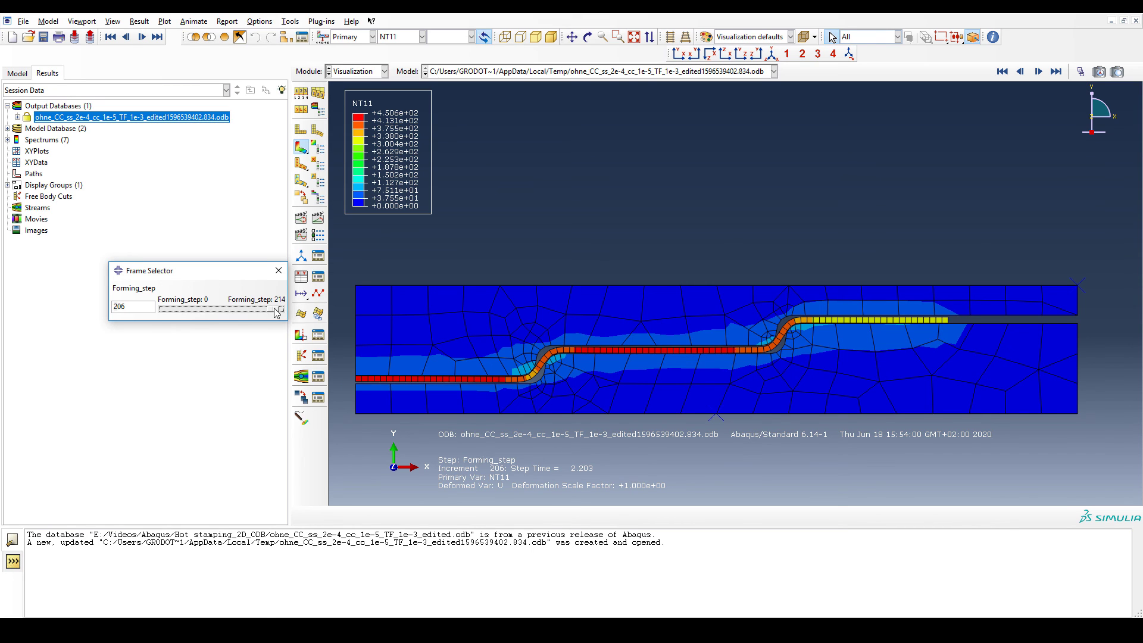
- Inspect the temperature contours at the last frame, 214, dismiss the call notification, and go back through frame 100 to frame 115
{"action": "mouse_move", "coordinate": [275, 312]}
{"action": "left_mouse_down"}
{"action": "mouse_move", "coordinate": [229, 311]}
{"action": "mouse_move", "coordinate": [284, 309]}
{"action": "left_mouse_up"}
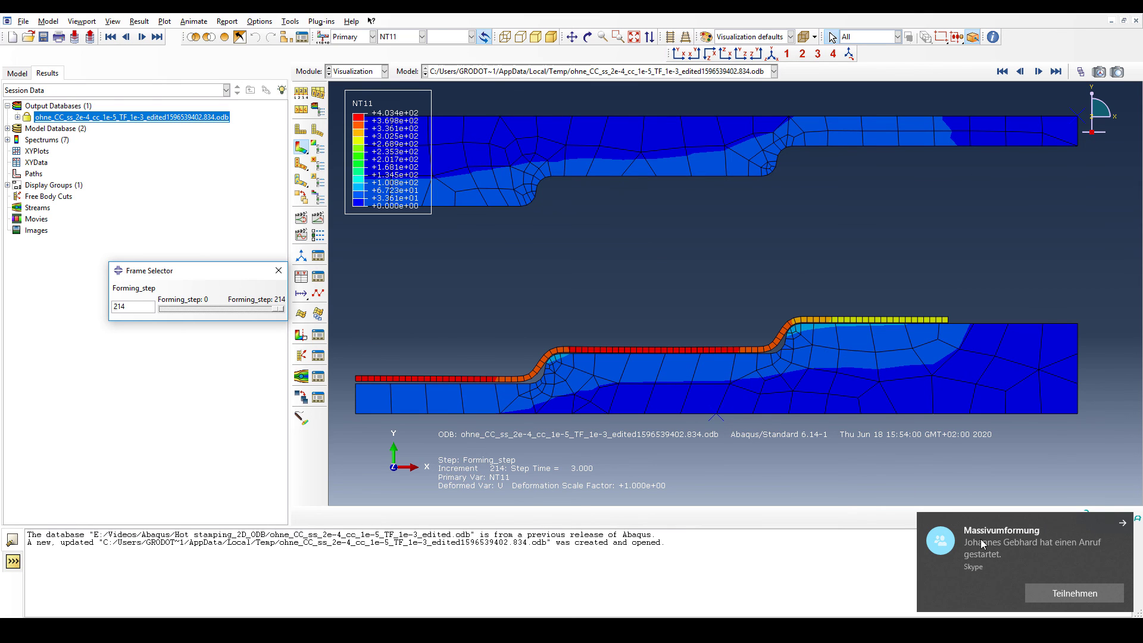
{"action": "left_click", "coordinate": [1121, 523]}
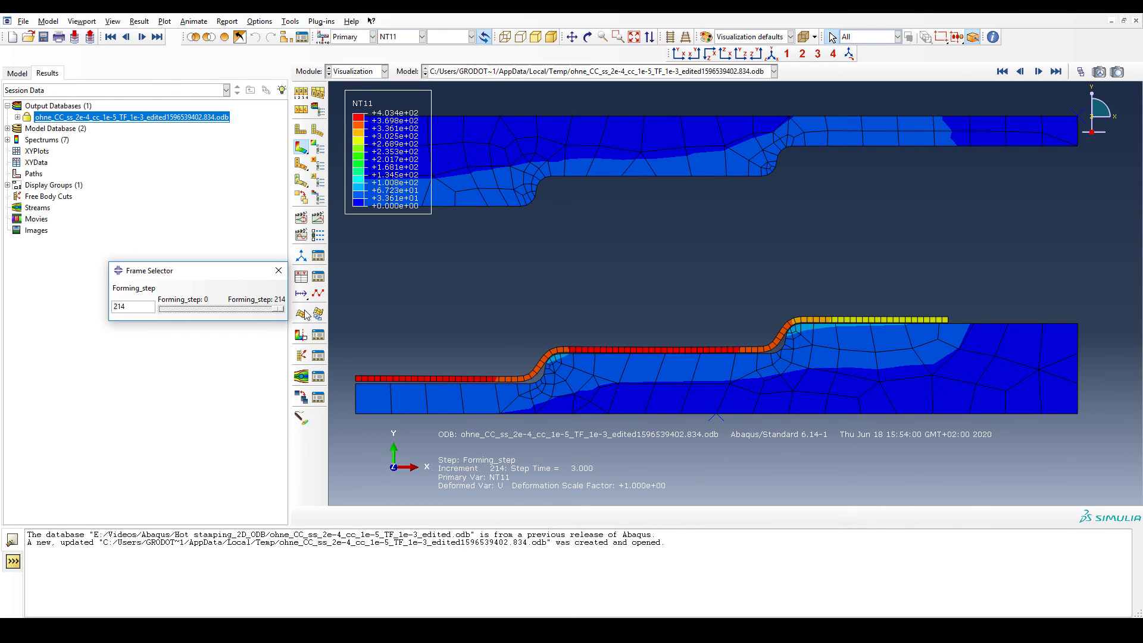
{"action": "left_click_drag", "start_coordinate": [283, 310], "coordinate": [220, 312]}
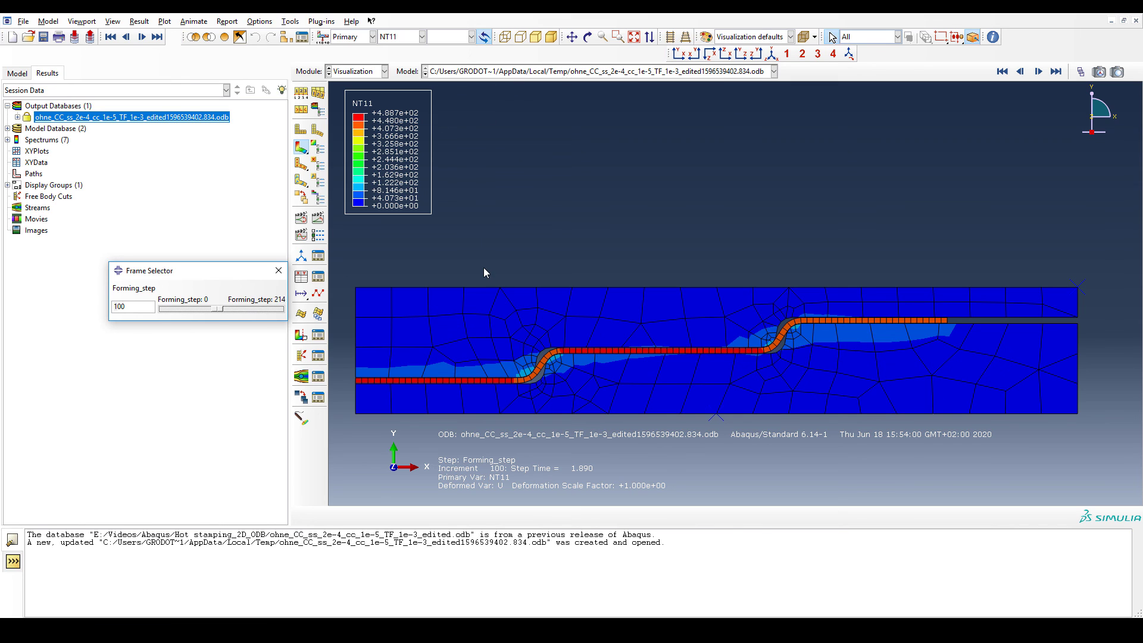
{"action": "mouse_move", "coordinate": [216, 310]}
{"action": "left_mouse_down"}
{"action": "mouse_move", "coordinate": [285, 314]}
{"action": "mouse_move", "coordinate": [185, 311]}
{"action": "mouse_move", "coordinate": [226, 313]}
{"action": "left_mouse_up"}
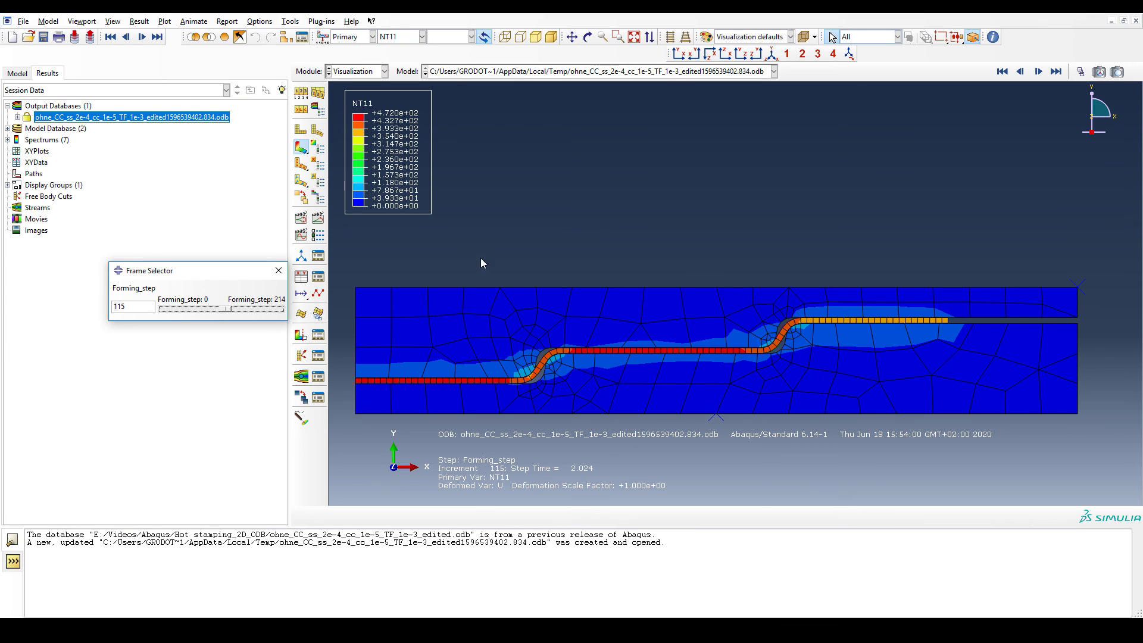
- Plot the contact pressure CPRESS at frame 115 and examine the contact between sheet and dies at the inner bend
{"action": "left_click", "coordinate": [422, 36]}
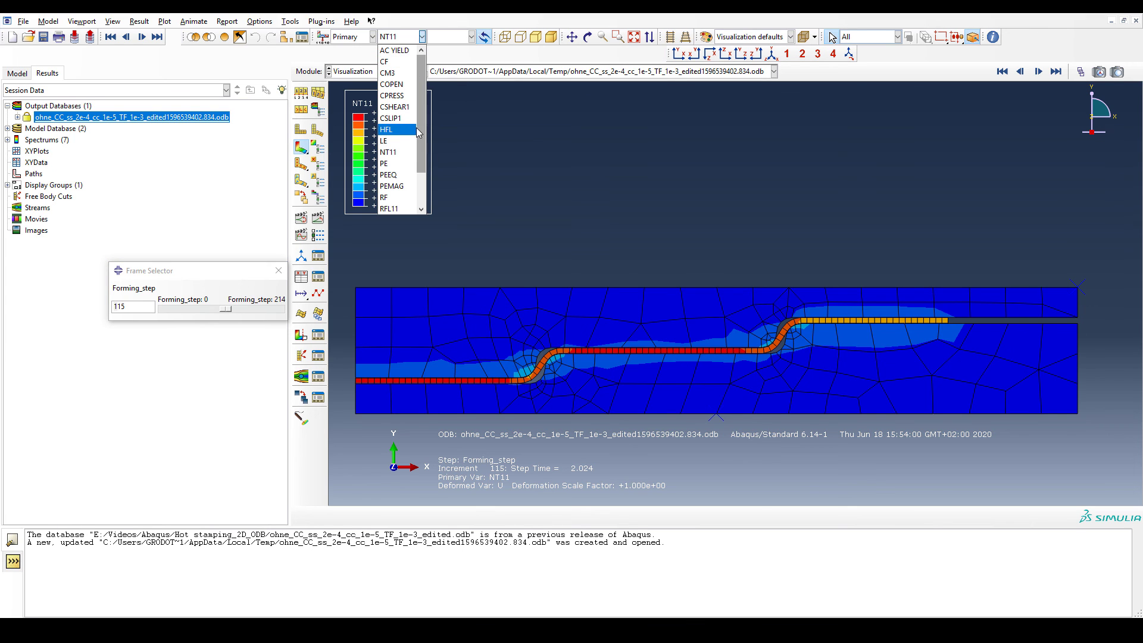
{"action": "left_click", "coordinate": [405, 95]}
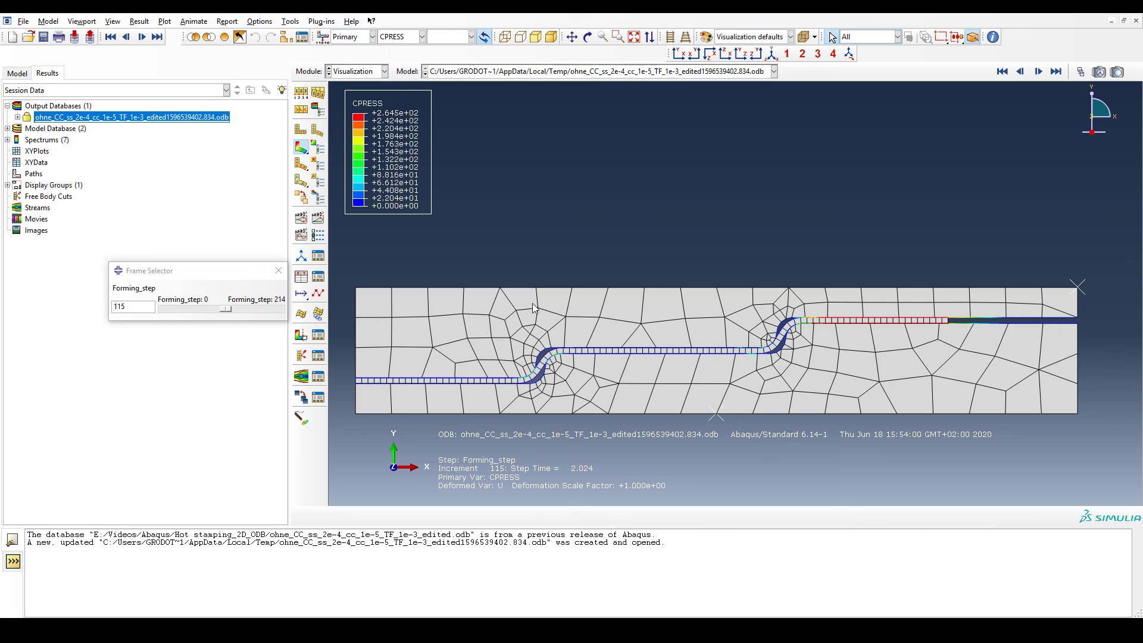
{"action": "scroll", "coordinate": [534, 380], "scroll_direction": "down", "scroll_amount": 2}
{"action": "scroll", "coordinate": [535, 380], "scroll_direction": "down", "scroll_amount": 3}
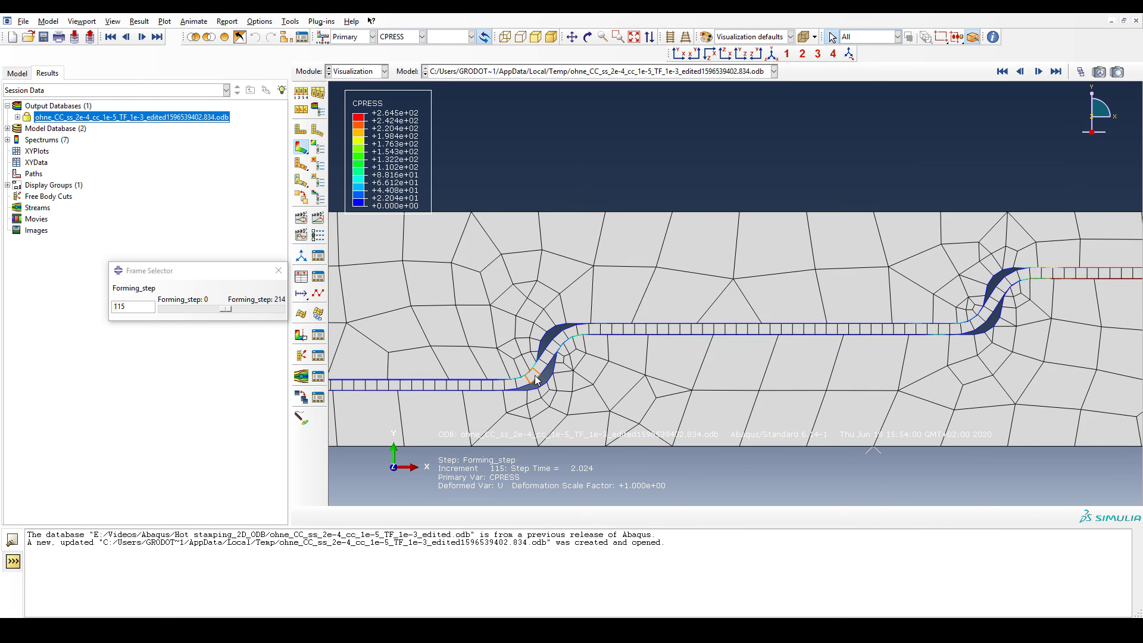
{"action": "scroll", "coordinate": [535, 380], "scroll_direction": "down", "scroll_amount": 2}
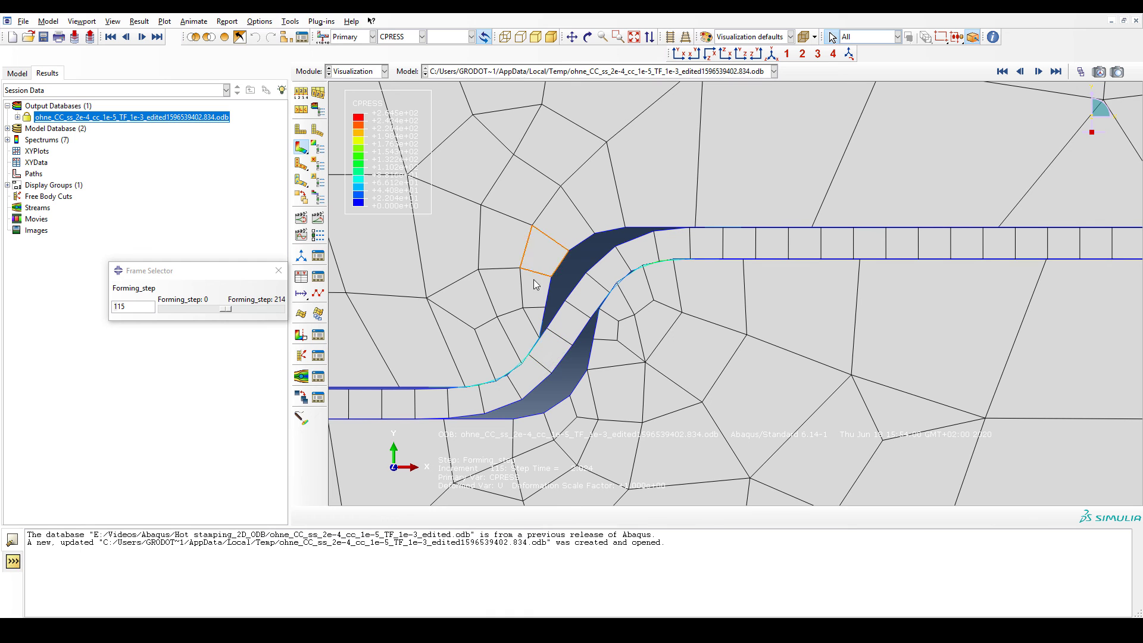
- Switch the contour plot back to NT11 and compare the temperature at the bend with the whole formed sheet and dies
{"action": "left_click", "coordinate": [423, 36]}
{"action": "left_click", "coordinate": [393, 152]}
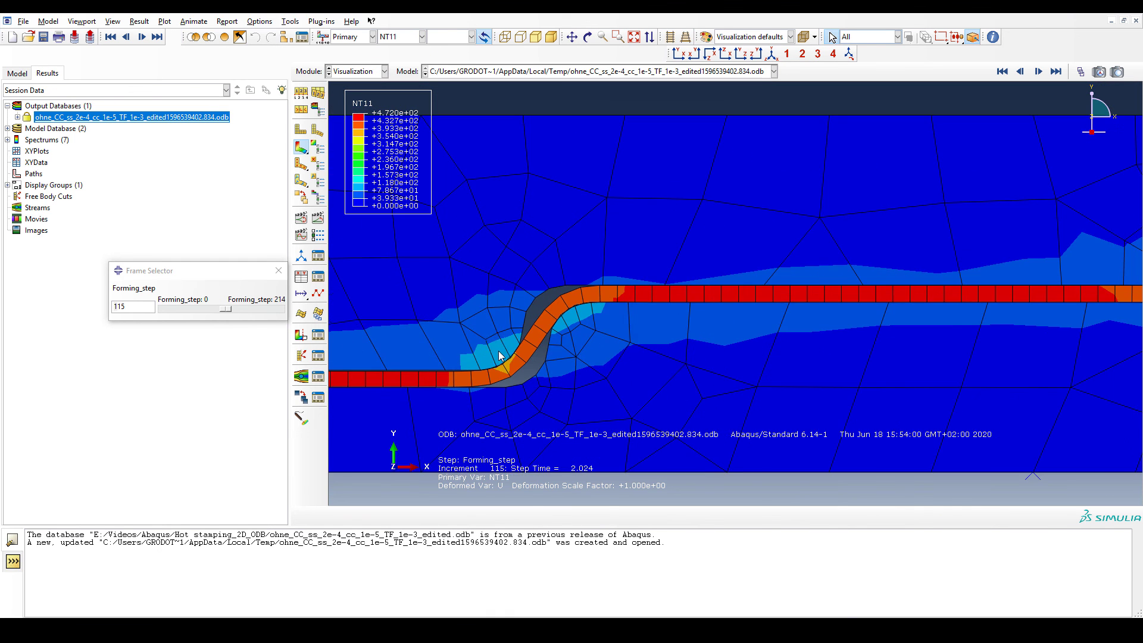
{"action": "scroll", "coordinate": [802, 348], "scroll_direction": "down", "scroll_amount": 5}
{"action": "scroll", "coordinate": [802, 345], "scroll_direction": "down", "scroll_amount": 1}
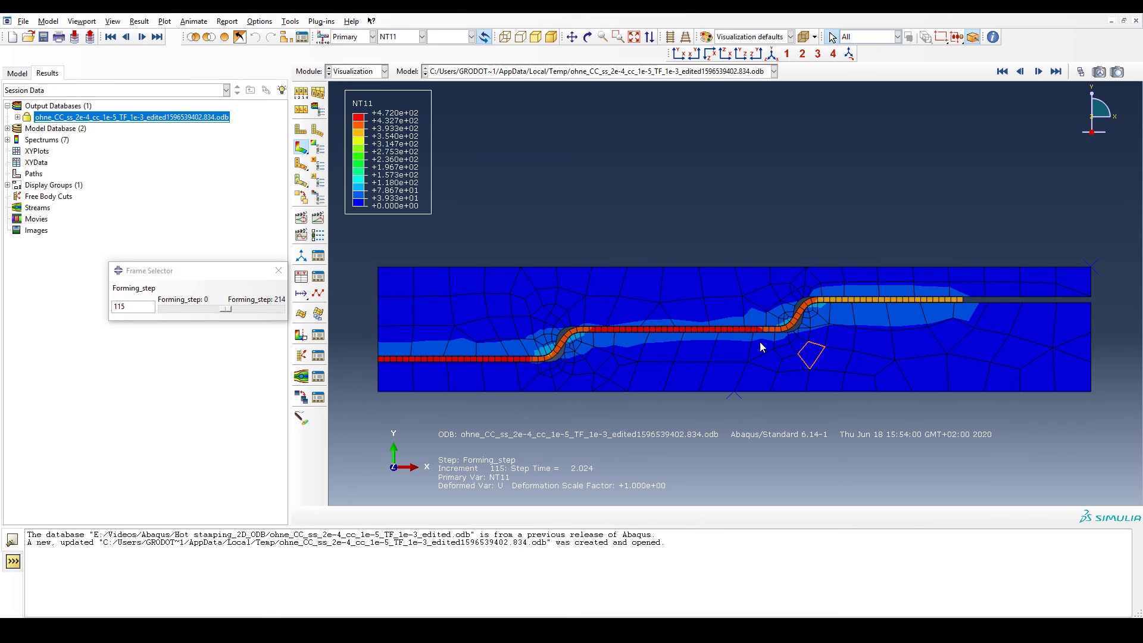